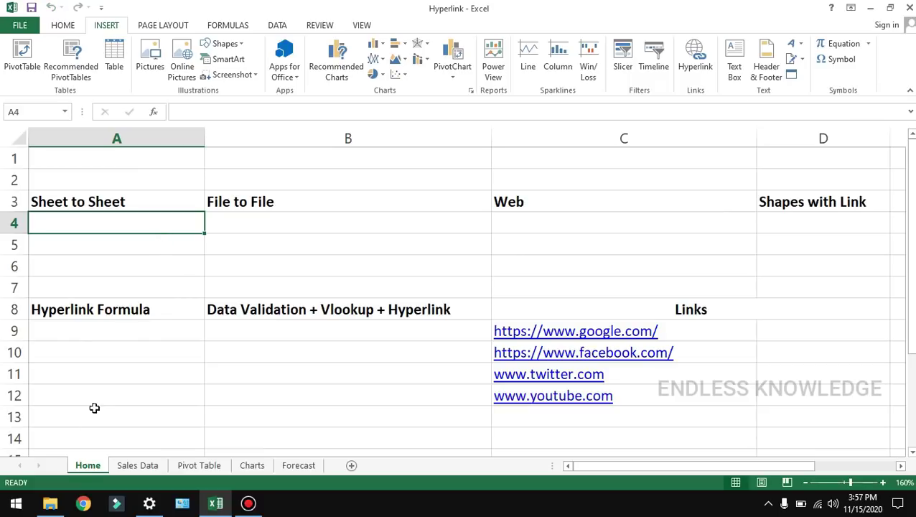
# Return to the Home sheet and select cell A4 under Sheet to Sheet
pyautogui.click(291, 466)
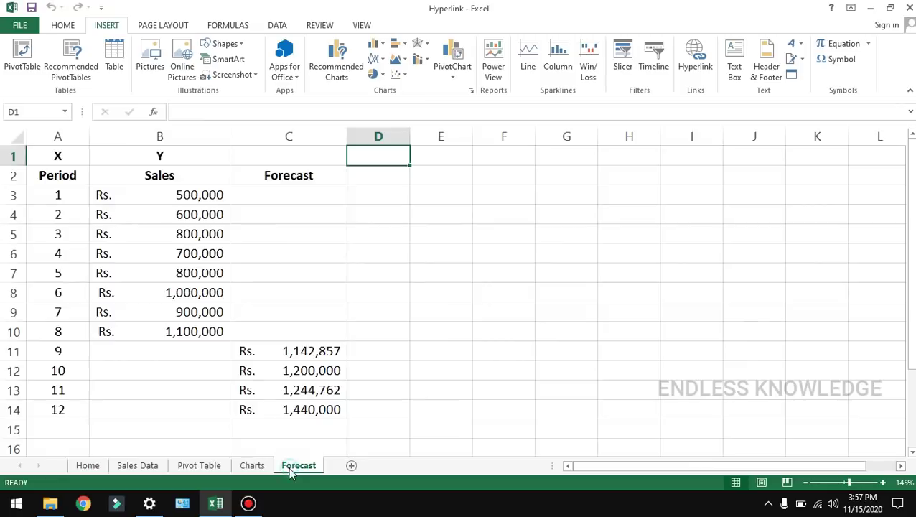
pyautogui.click(98, 468)
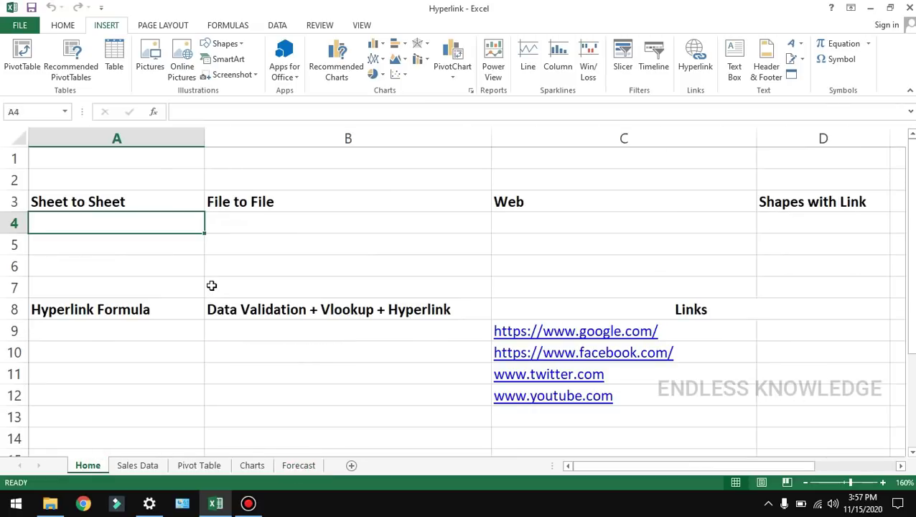
pyautogui.click(155, 241)
pyautogui.click(165, 222)
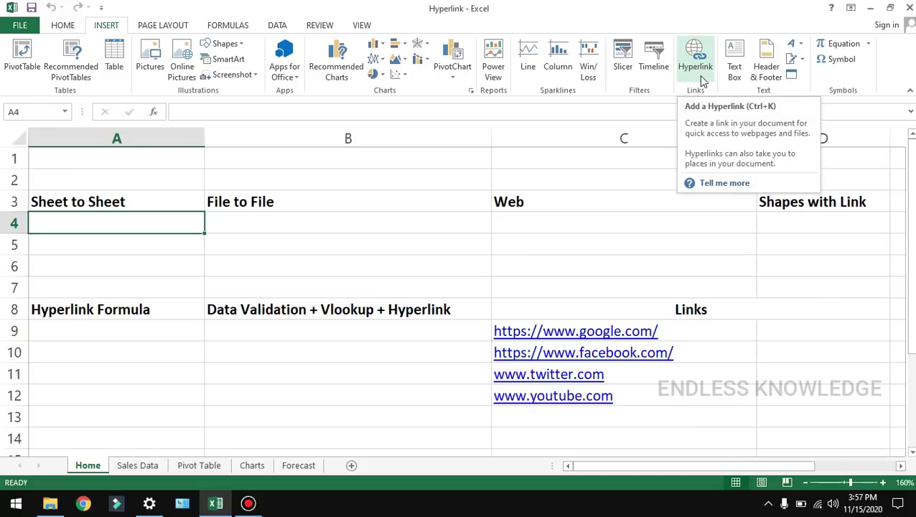
# Start a hyperlink in A4 that links to Place in This Document
pyautogui.rightClick(173, 224)
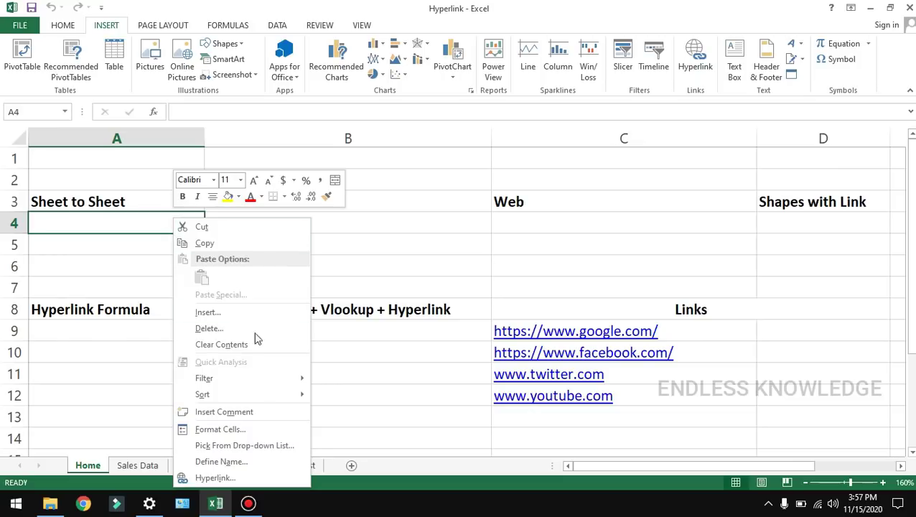
pyautogui.click(262, 483)
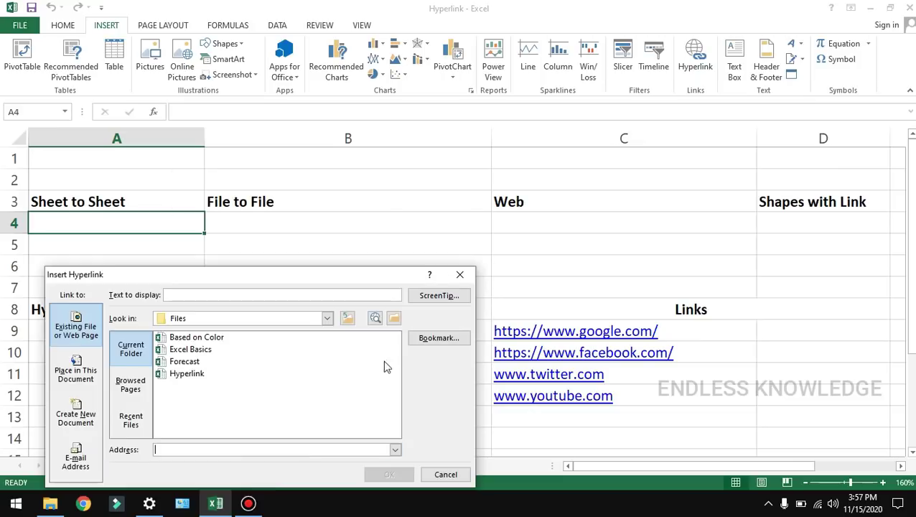
pyautogui.moveTo(304, 279)
pyautogui.mouseDown()
pyautogui.moveTo(503, 174)
pyautogui.moveTo(497, 182)
pyautogui.mouseUp()
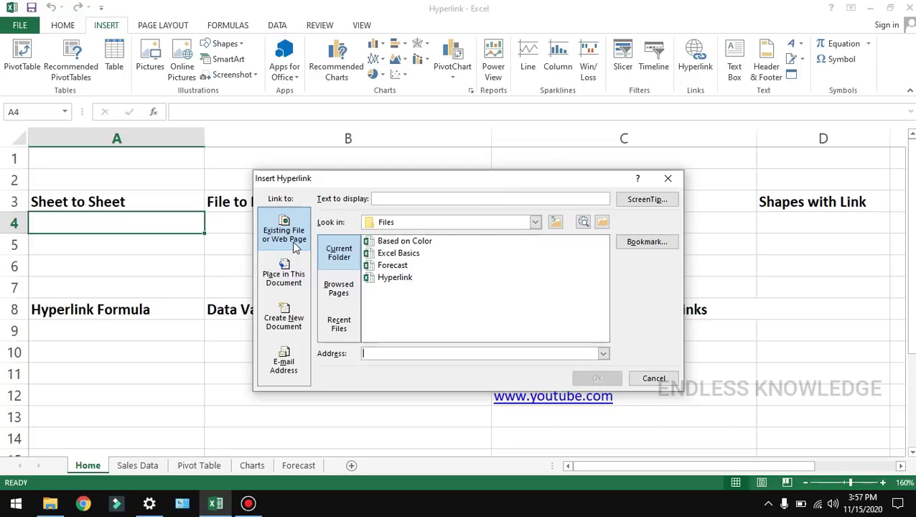
pyautogui.click(303, 273)
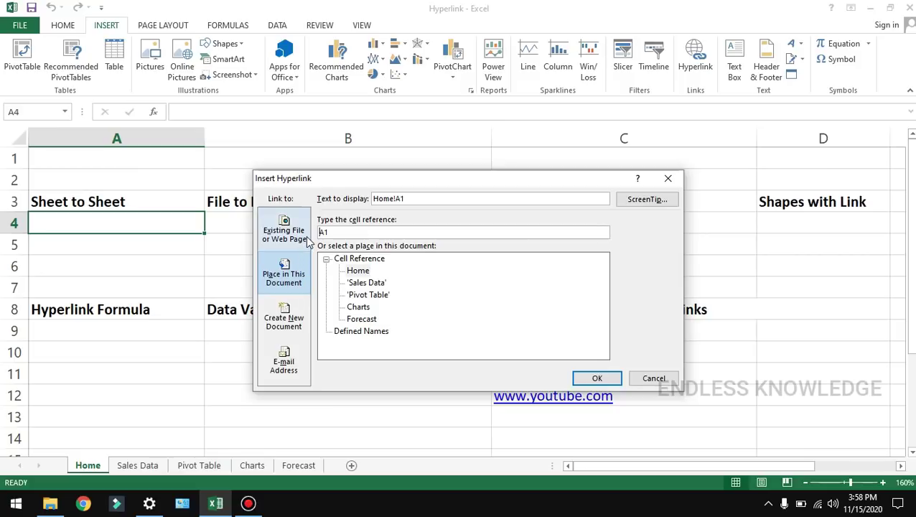
pyautogui.click(305, 243)
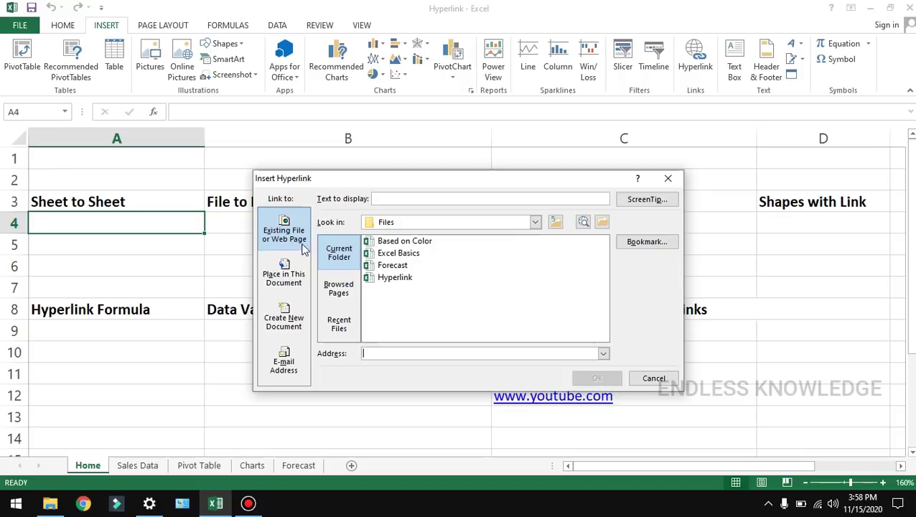
pyautogui.click(306, 293)
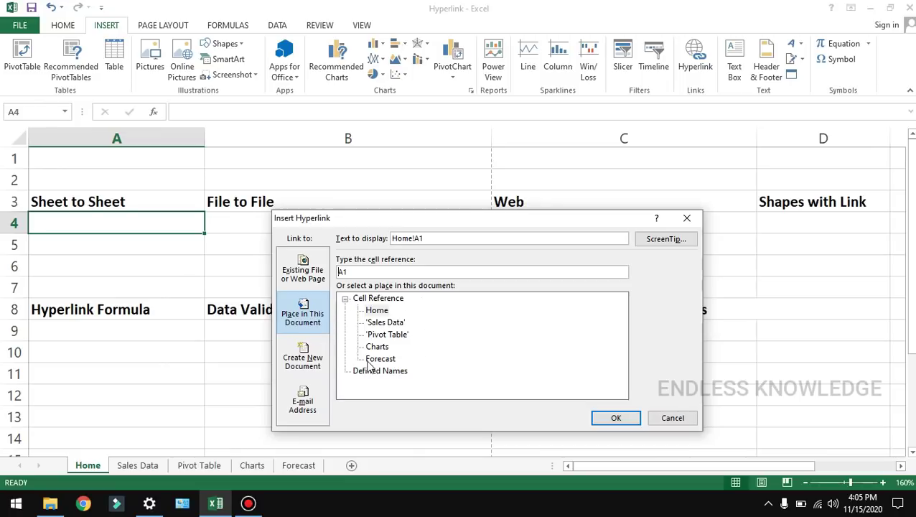
# Target the Forecast sheet at cell D4 with display text 'Sales Forecast'
pyautogui.click(386, 323)
pyautogui.click(387, 335)
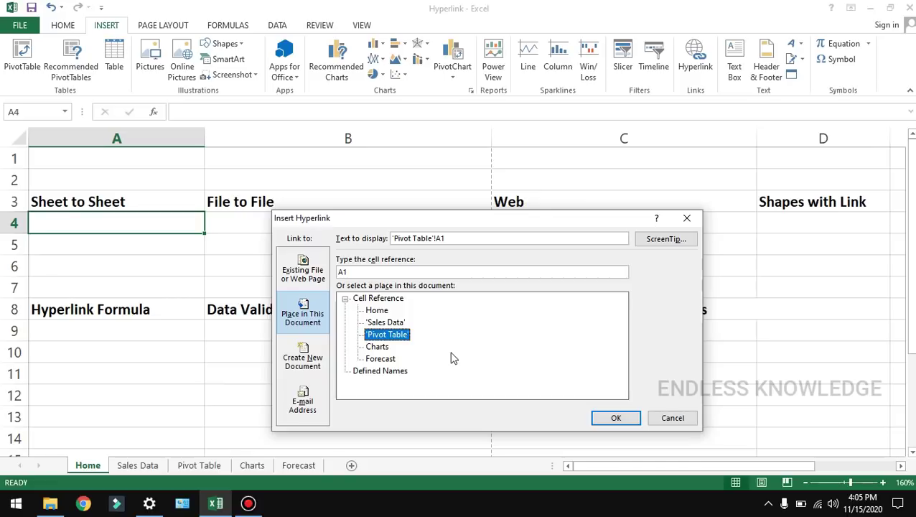
pyautogui.click(396, 359)
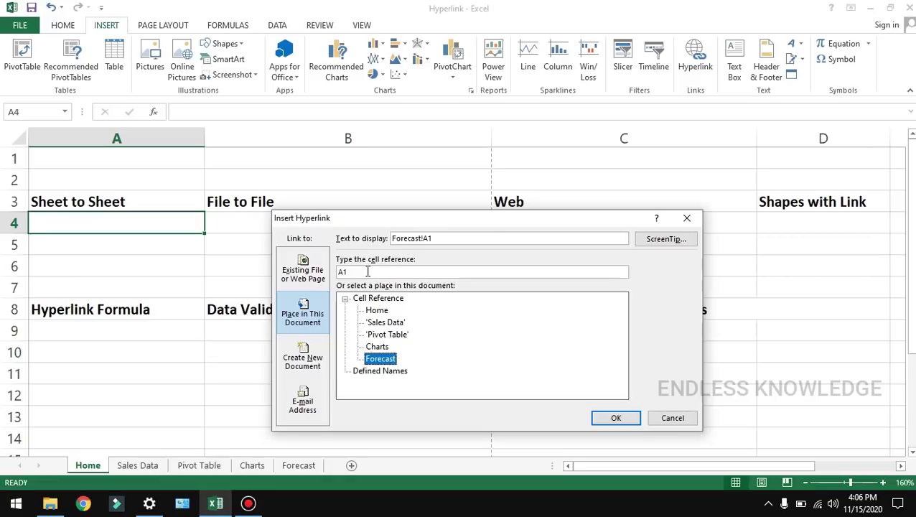
pyautogui.moveTo(366, 271); pyautogui.dragTo(335, 272)
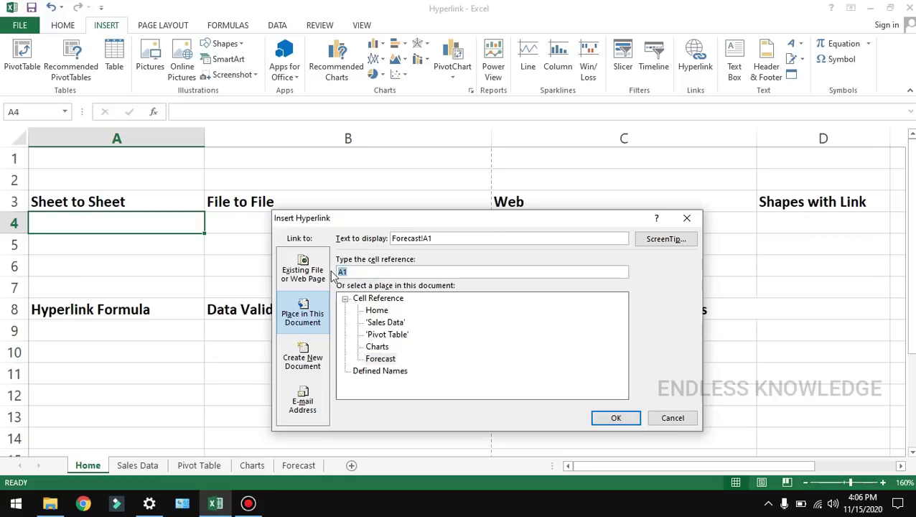
pyautogui.press('BackSpace')
pyautogui.write('D4')
pyautogui.doubleClick(463, 238)
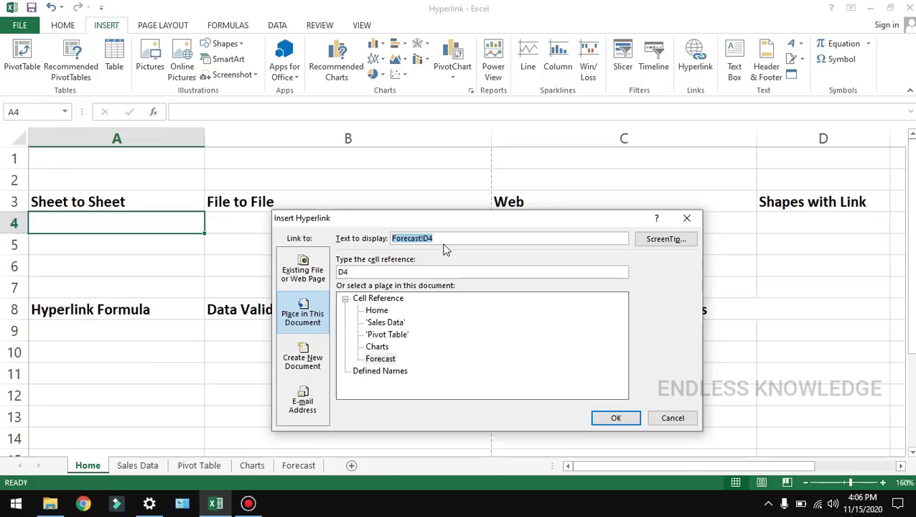
pyautogui.press('BackSpace')
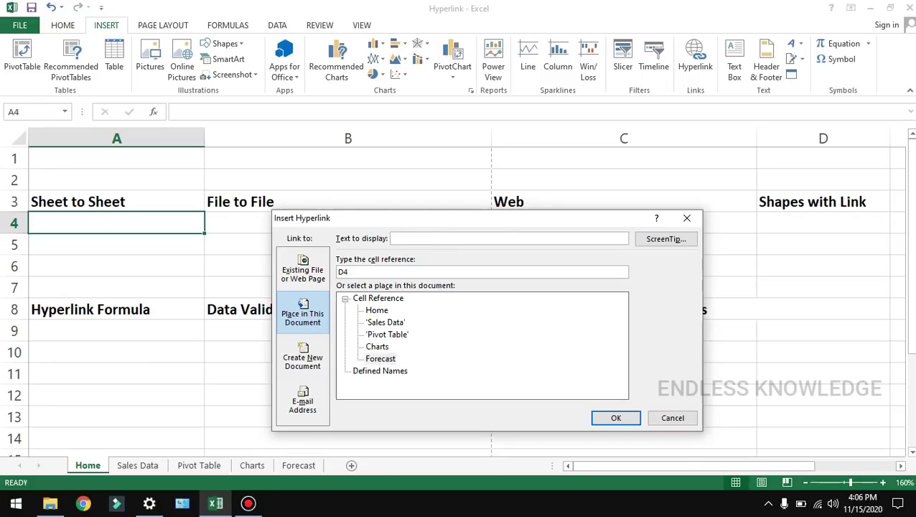
pyautogui.write('Sales F')
pyautogui.write('orecast')
# Add the ScreenTip 'Click to the sales forecasting' and create the link
pyautogui.click(665, 239)
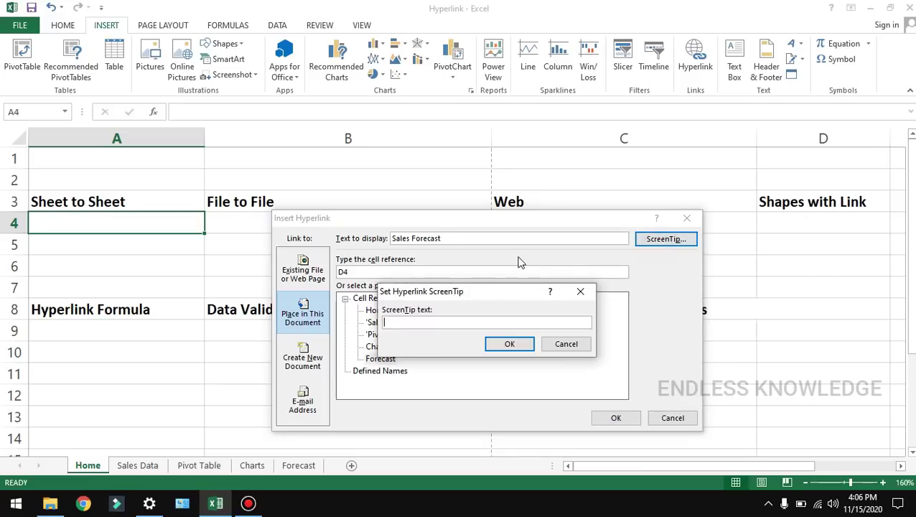
pyautogui.moveTo(483, 296); pyautogui.dragTo(508, 233)
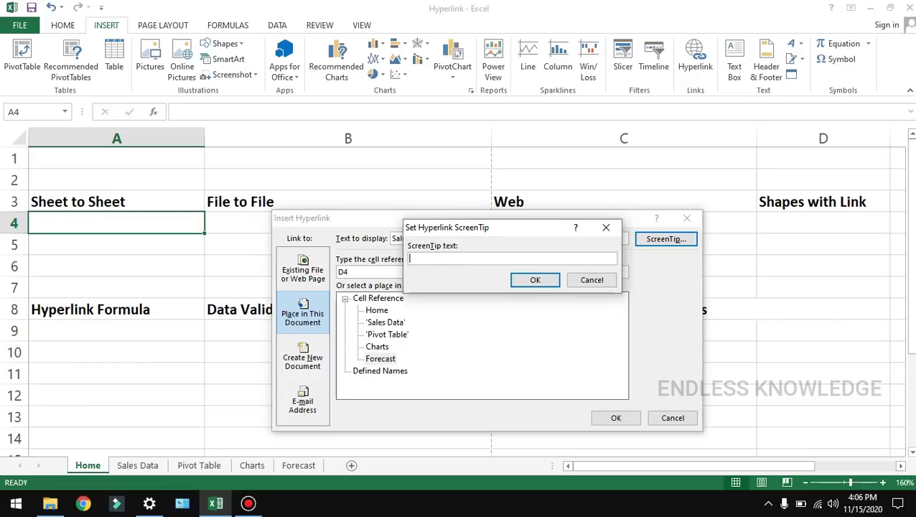
pyautogui.write('Clic')
pyautogui.write('k to view')
pyautogui.write('the sa')
pyautogui.write('les forec')
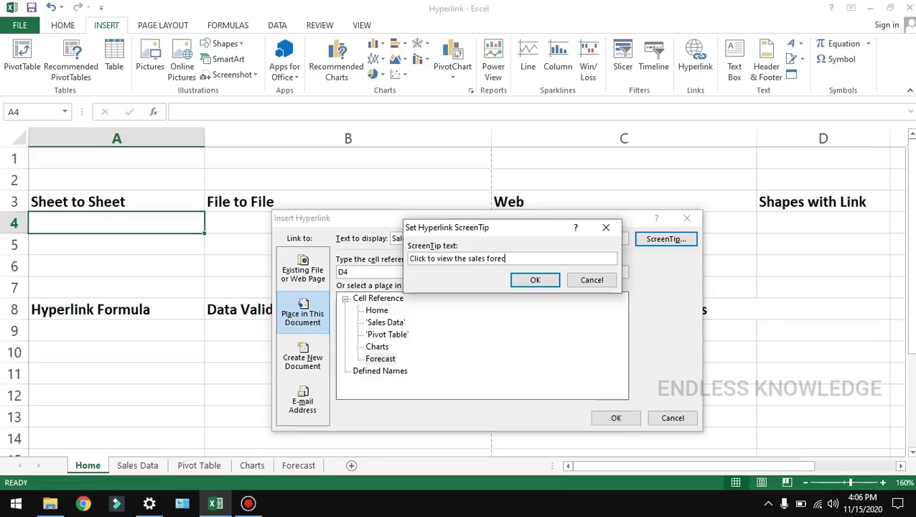
pyautogui.write('asting')
pyautogui.click(534, 282)
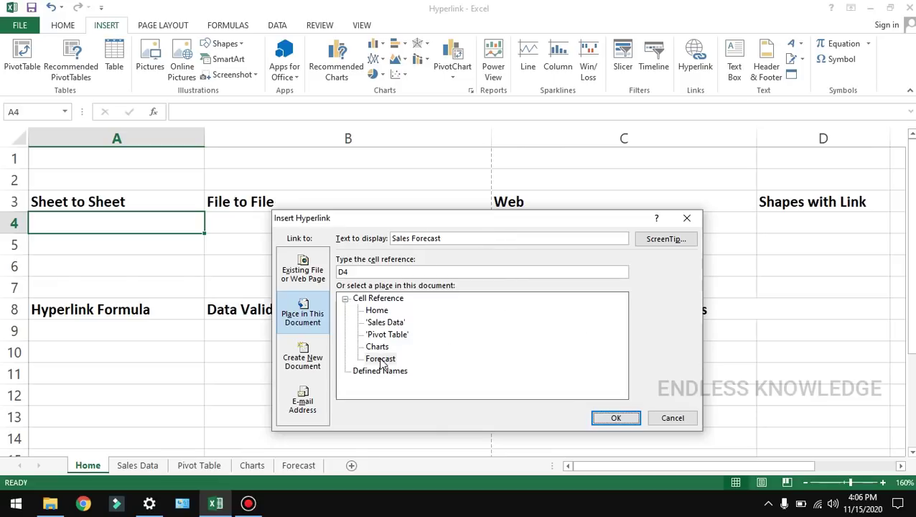
pyautogui.click(613, 419)
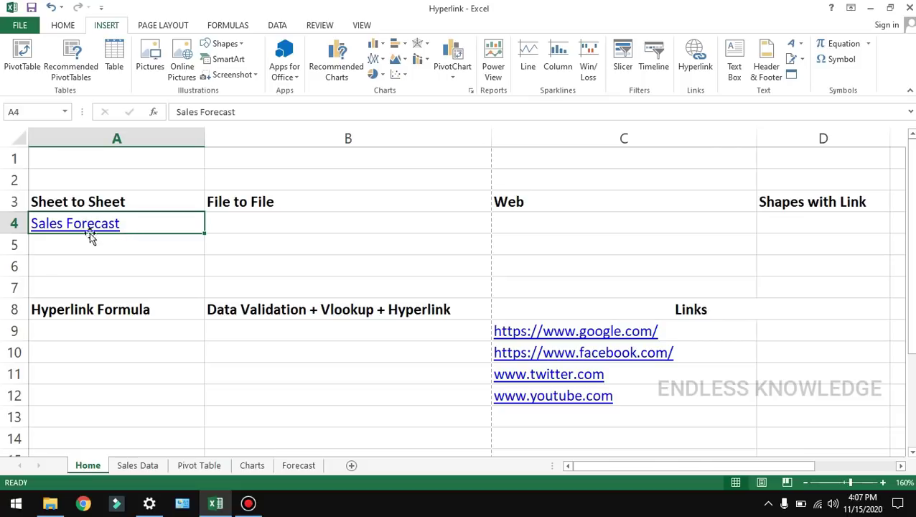
# Check the Sales Forecast ScreenTip, then follow the link to the Forecast sheet
pyautogui.moveTo(89, 233)
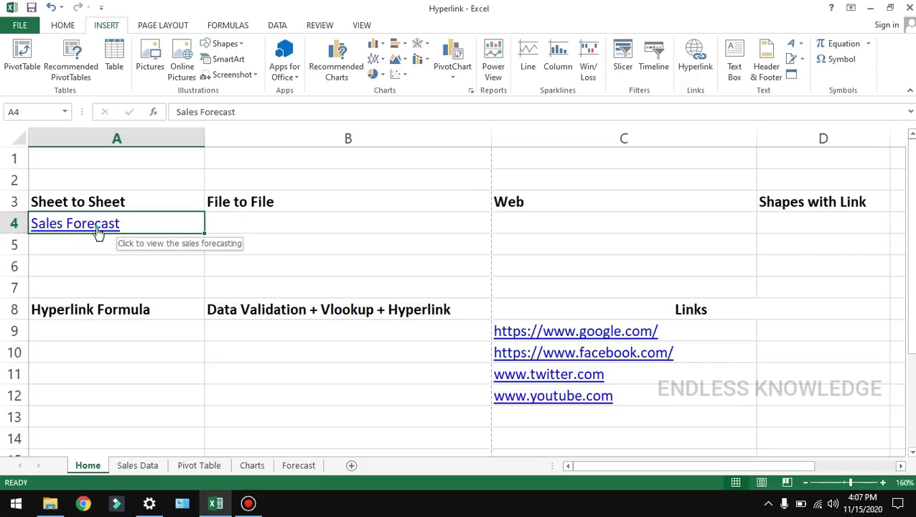
pyautogui.click(97, 228)
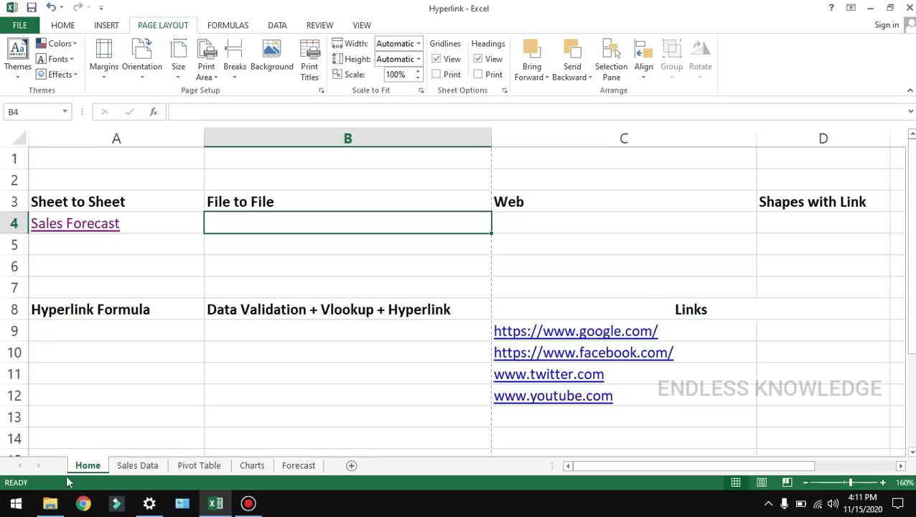
pyautogui.click(50, 504)
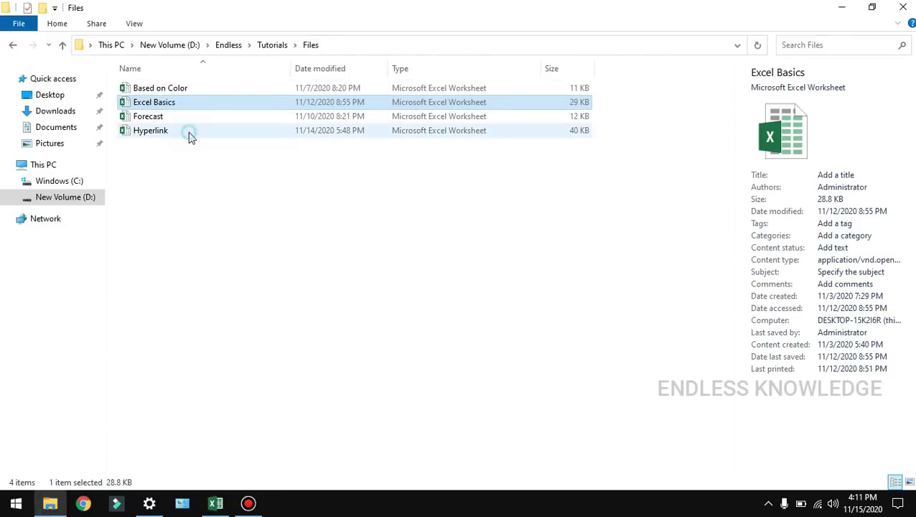
pyautogui.click(190, 134)
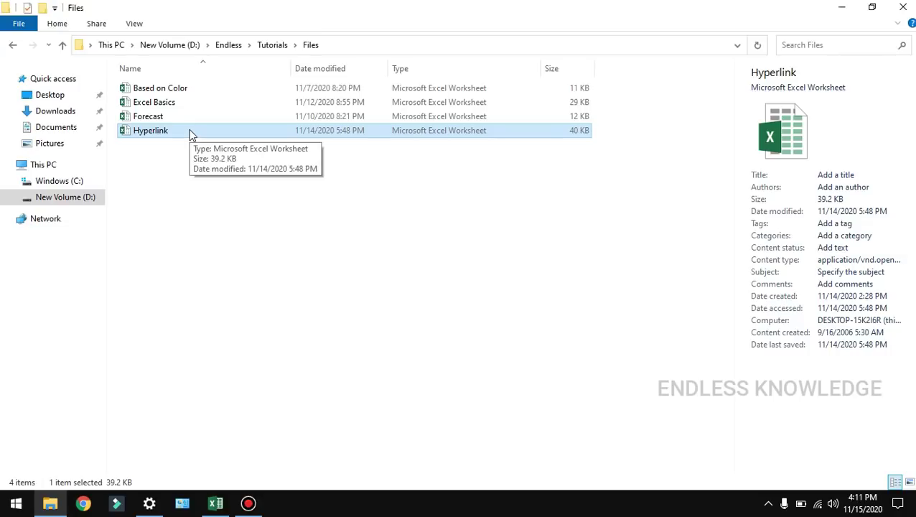
pyautogui.click(202, 105)
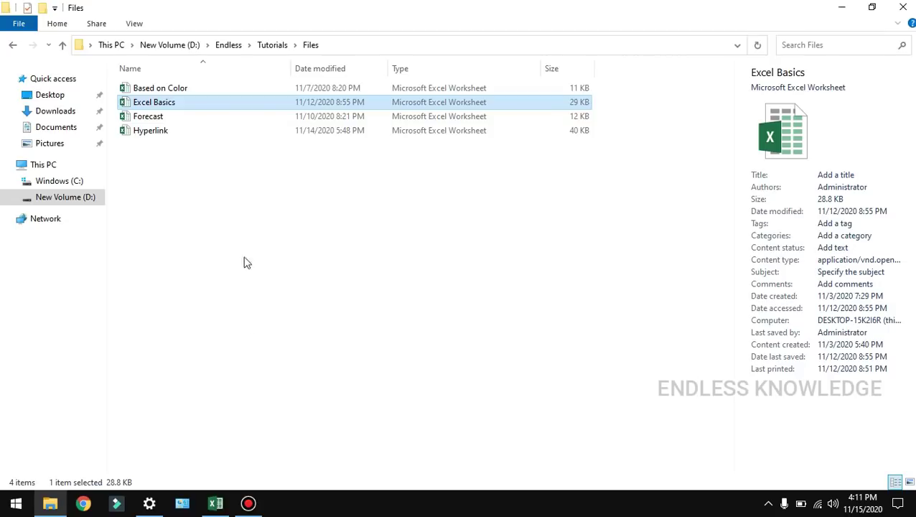
pyautogui.click(217, 503)
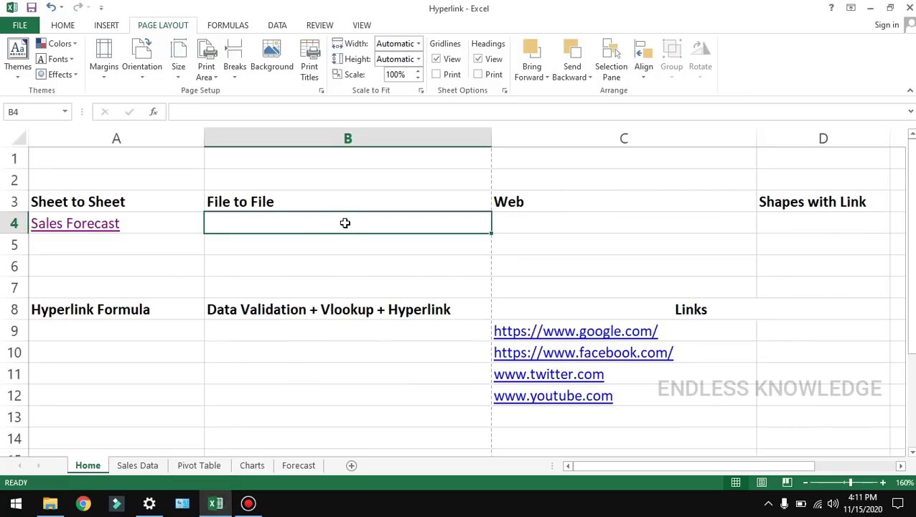
# Link B4 to Excel Basics.xlsx in the Files folder, displaying 'Excel Basics'
pyautogui.rightClick(344, 222)
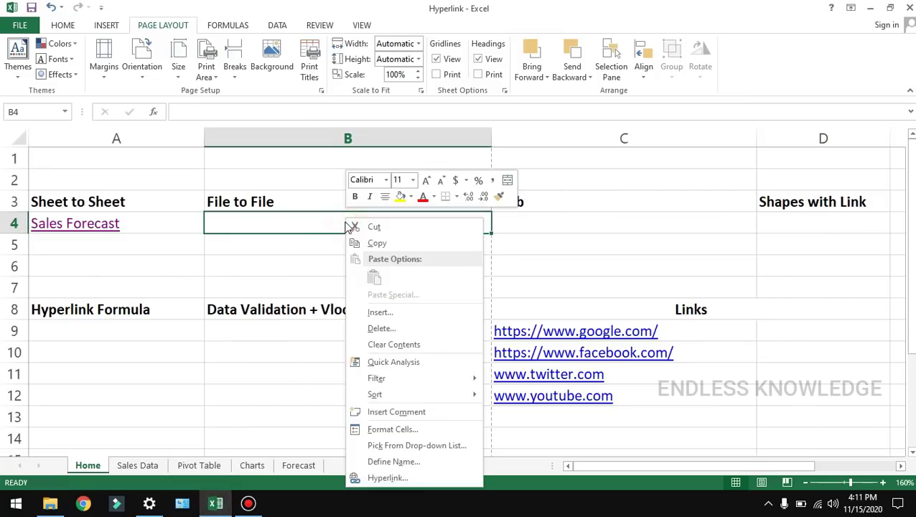
pyautogui.click(424, 479)
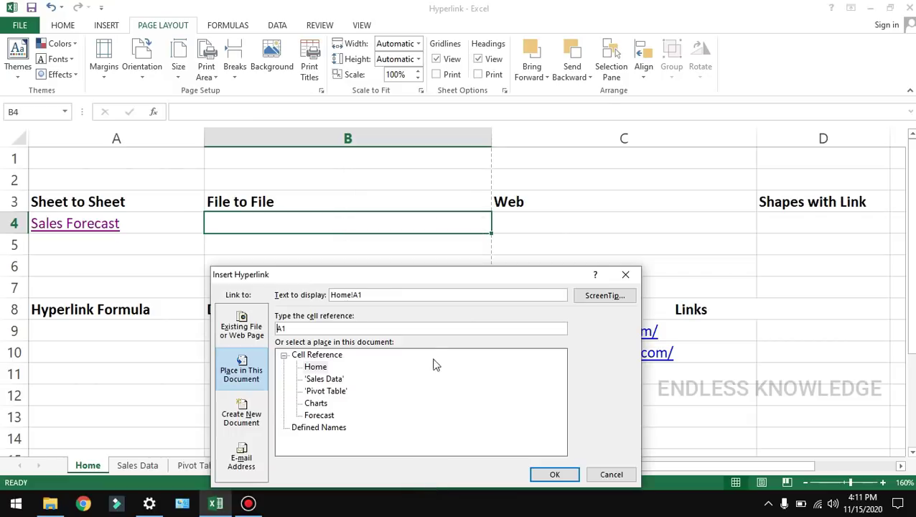
pyautogui.moveTo(402, 275); pyautogui.dragTo(461, 194)
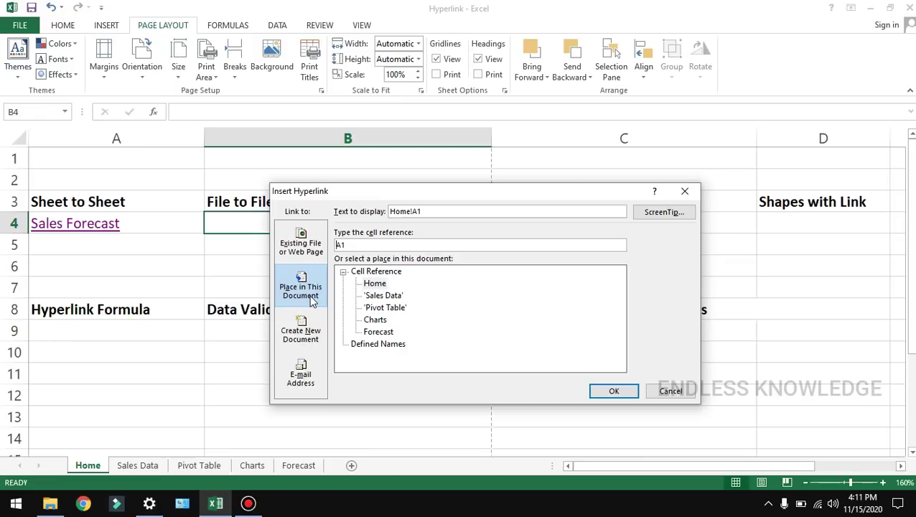
pyautogui.click(320, 237)
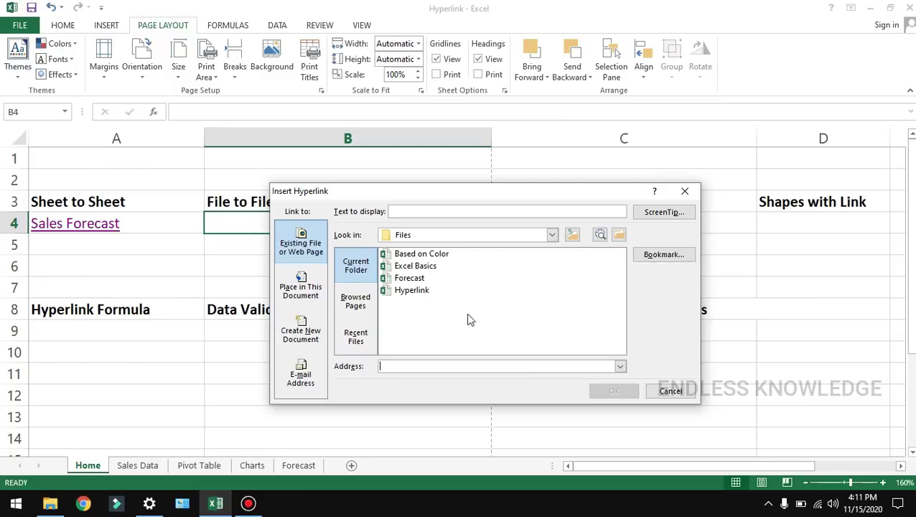
pyautogui.click(552, 236)
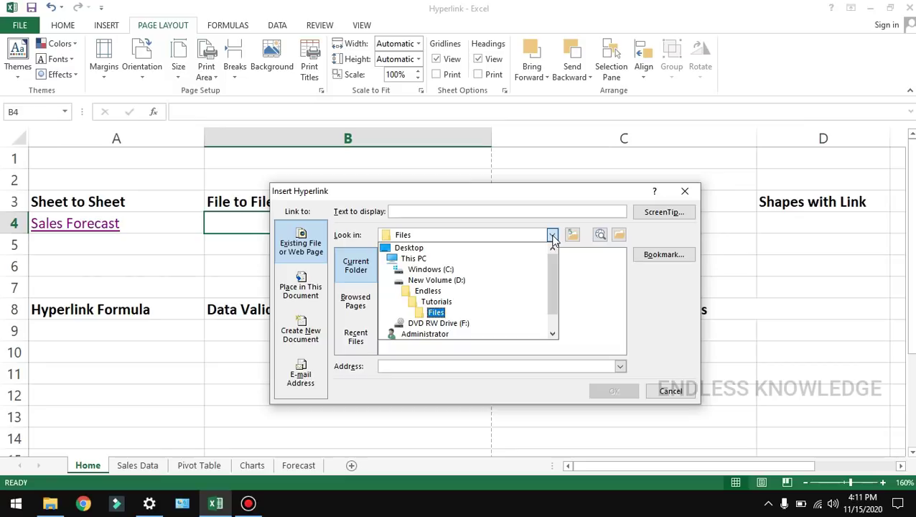
pyautogui.click(599, 313)
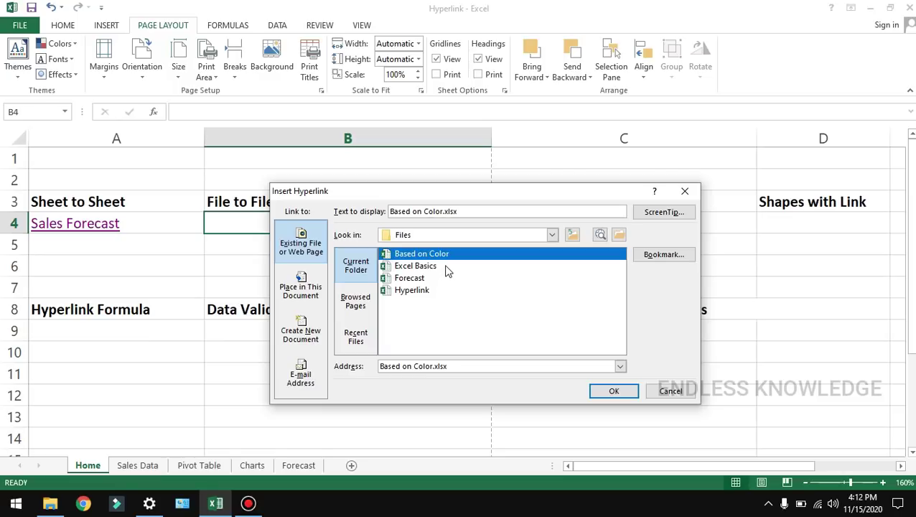
pyautogui.click(446, 267)
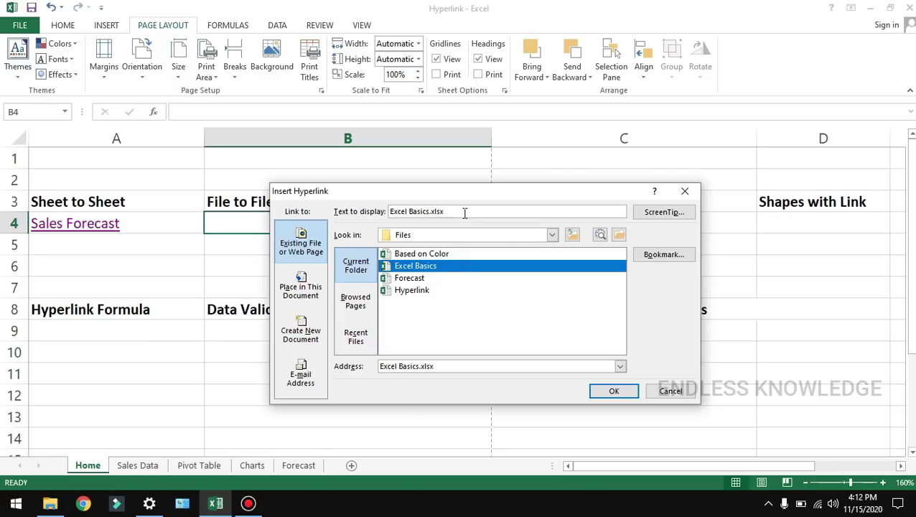
pyautogui.moveTo(464, 211); pyautogui.dragTo(379, 212)
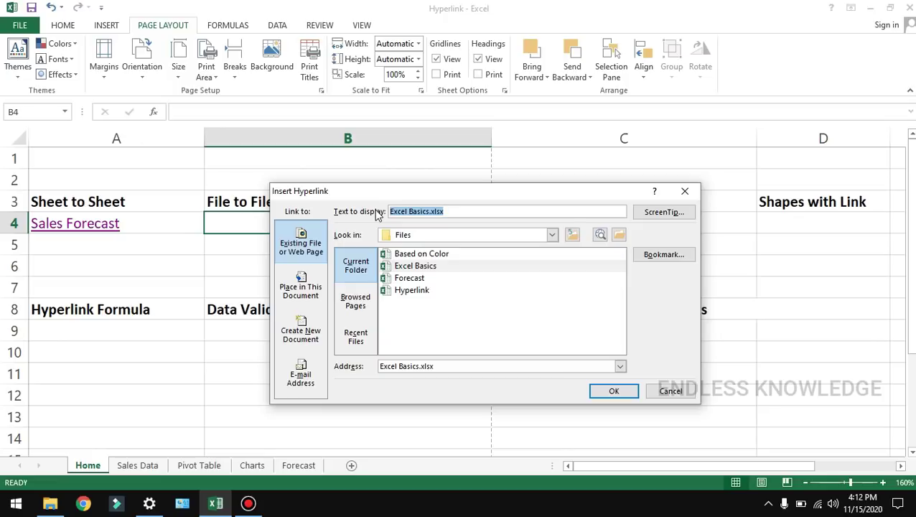
pyautogui.press('End')
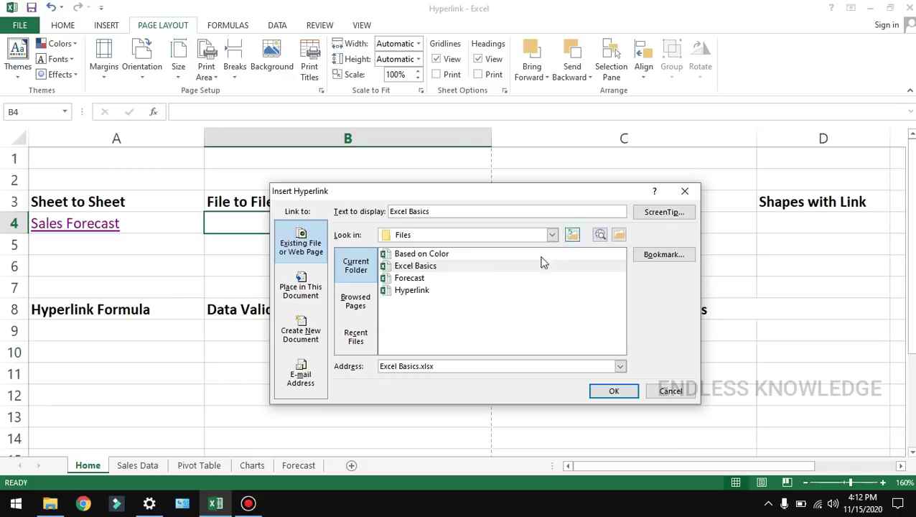
pyautogui.click(609, 392)
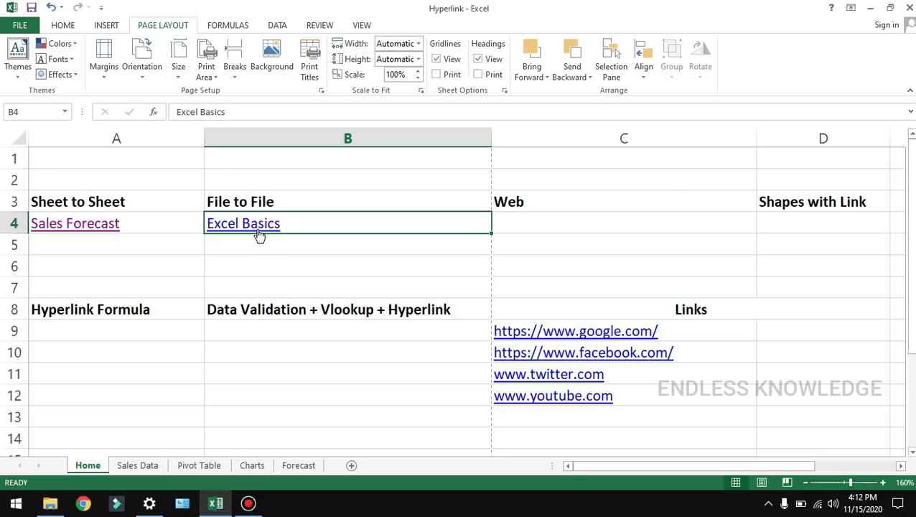
pyautogui.click(257, 225)
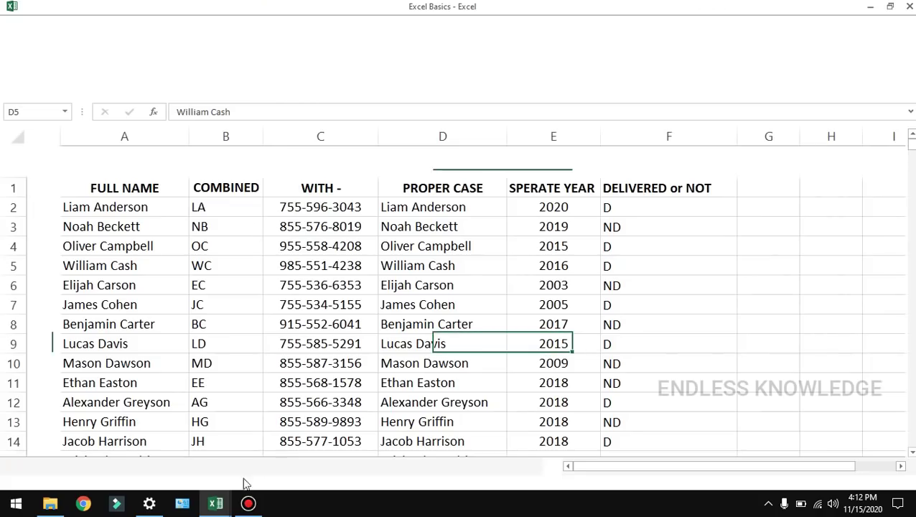
pyautogui.moveTo(212, 506)
pyautogui.click(142, 445)
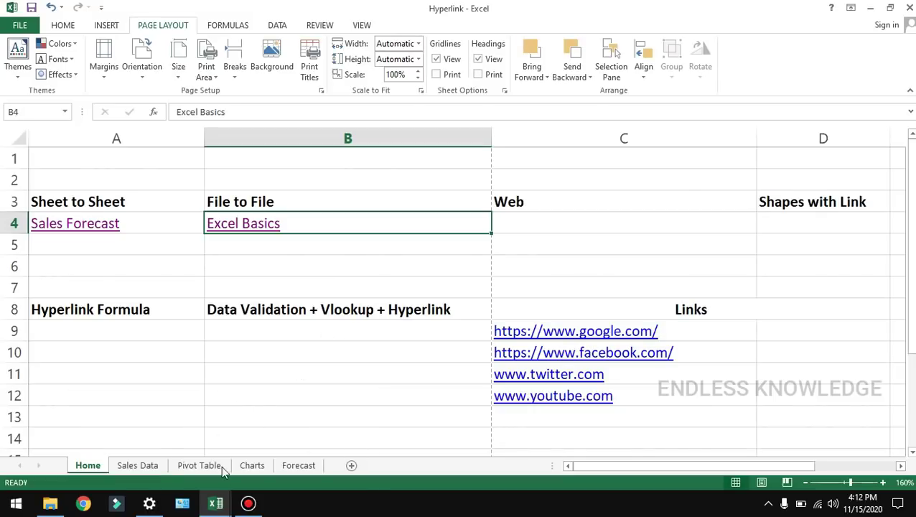
pyautogui.moveTo(217, 496)
pyautogui.click(262, 434)
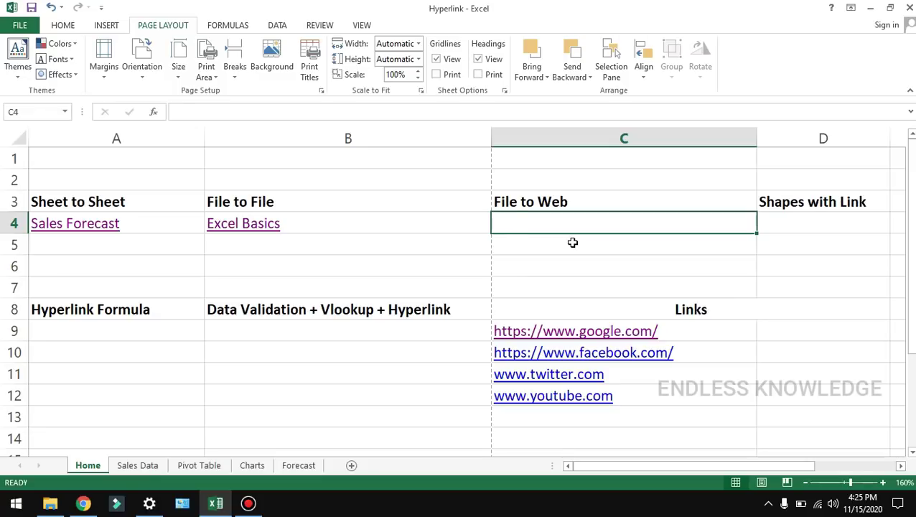
pyautogui.write('www.go')
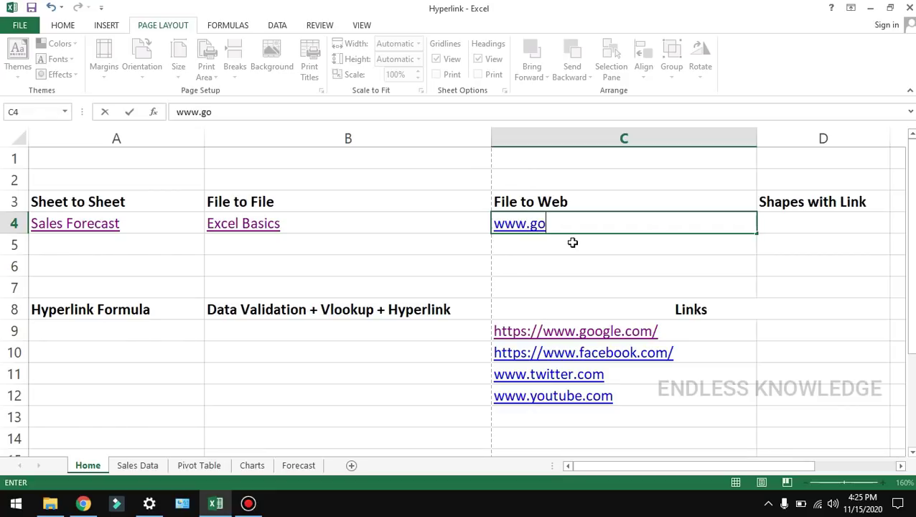
pyautogui.write('ogle.com')
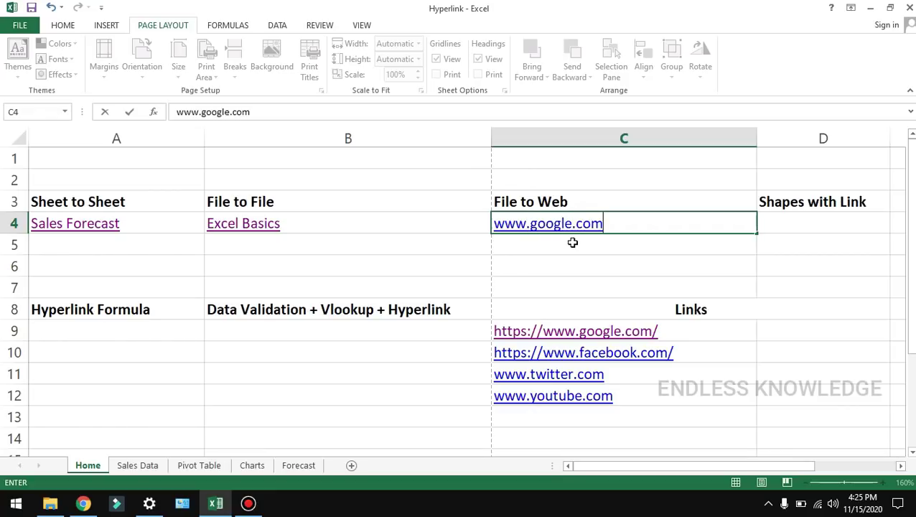
pyautogui.press('Return')
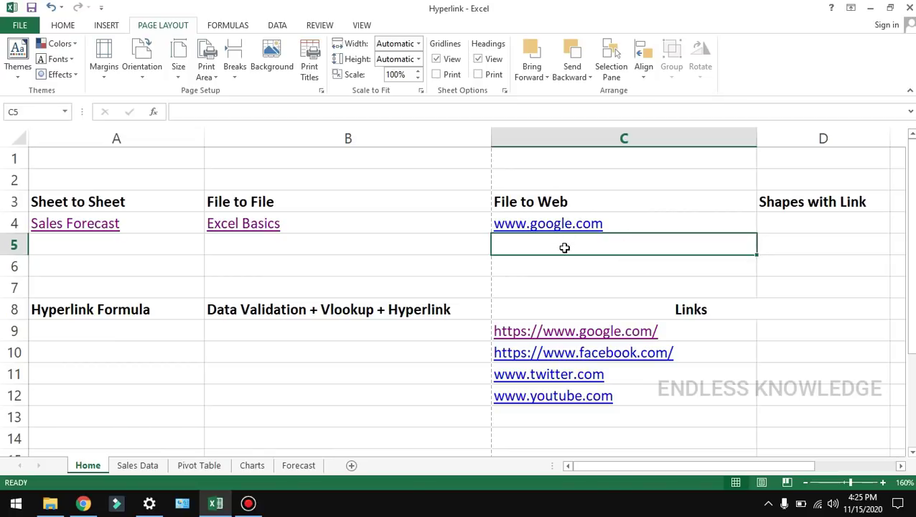
pyautogui.press('Up')
pyautogui.press('Delete')
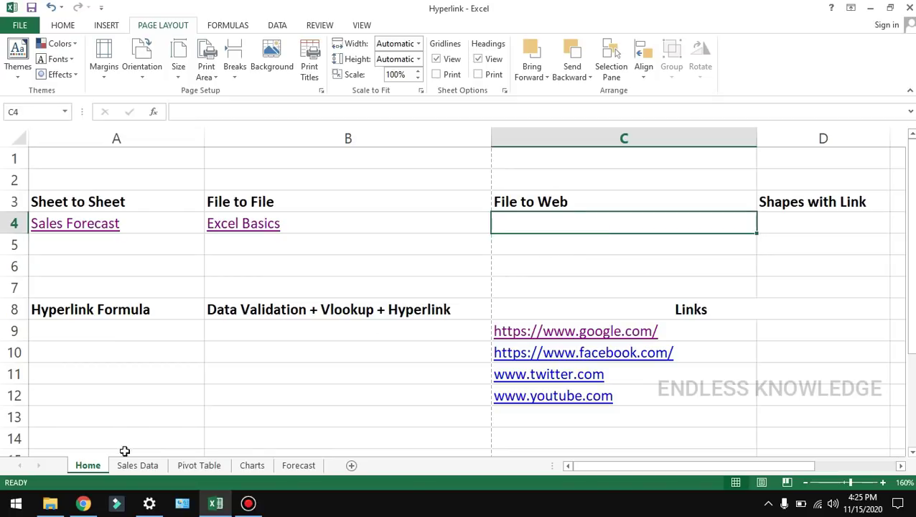
pyautogui.click(99, 505)
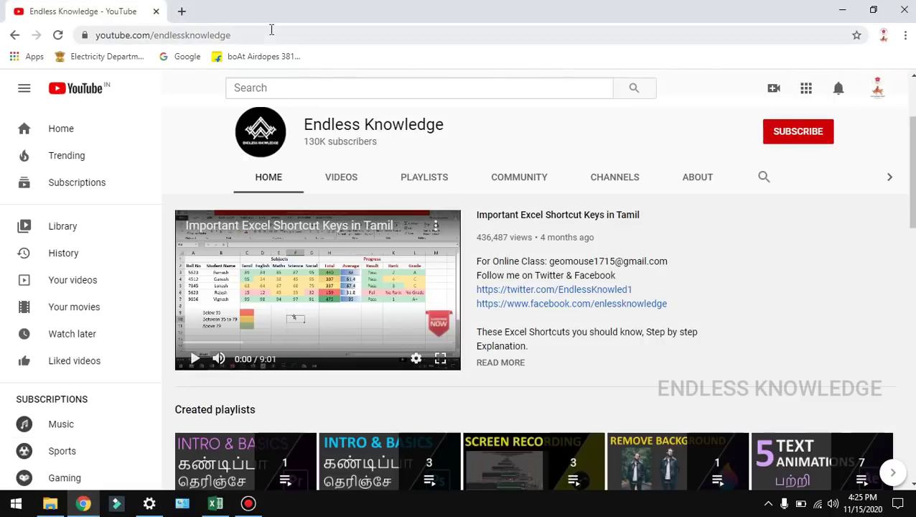
pyautogui.click(271, 31)
pyautogui.doubleClick(270, 31)
pyautogui.moveTo(292, 33); pyautogui.dragTo(88, 37)
pyautogui.hotkey('ctrl', 'c')
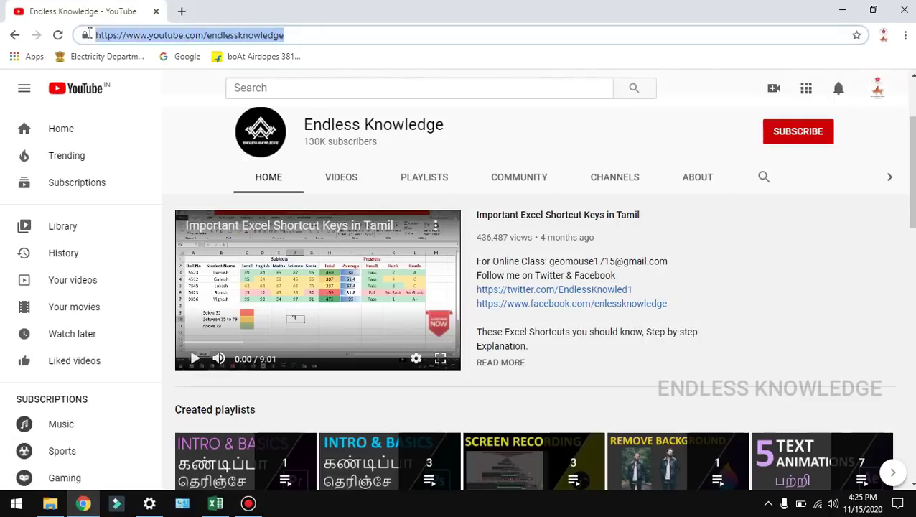
pyautogui.click(216, 503)
pyautogui.hotkey('ctrl', 'v')
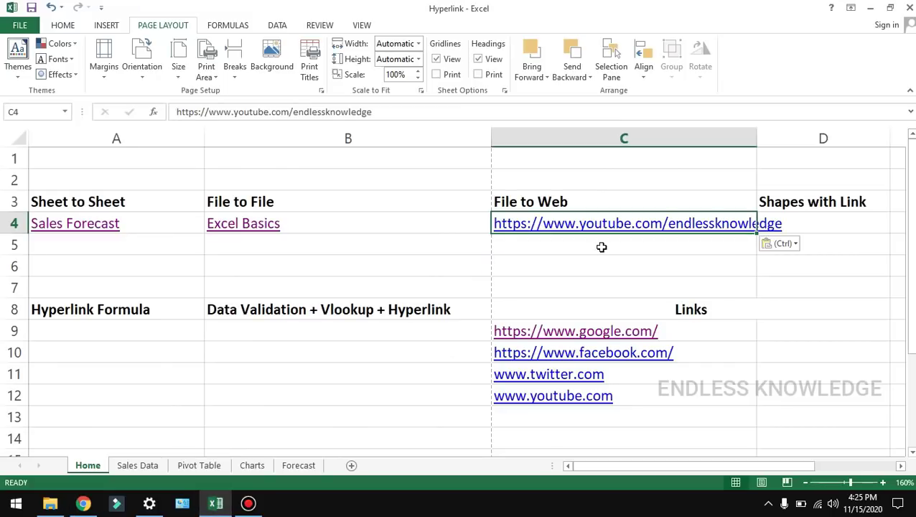
pyautogui.press('Return')
pyautogui.click(620, 224)
pyautogui.click(614, 241)
pyautogui.click(624, 225)
pyautogui.click(619, 238)
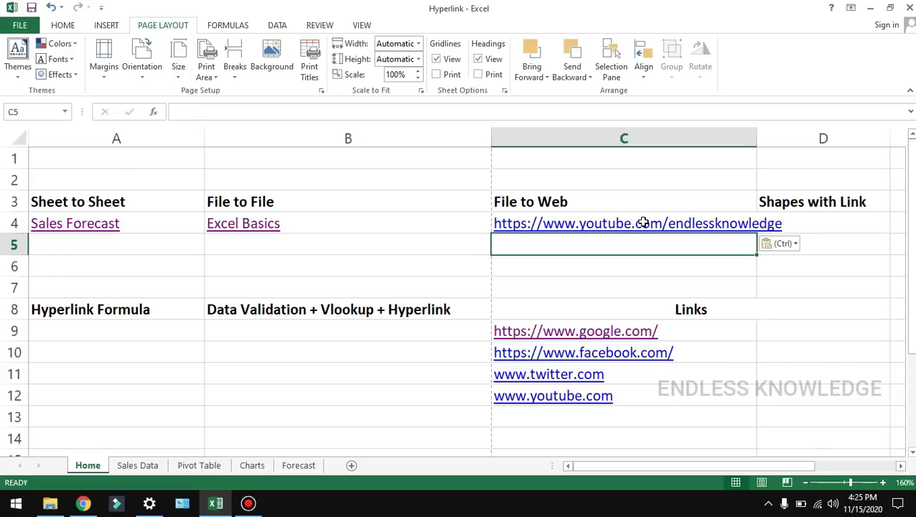
pyautogui.click(641, 222)
pyautogui.doubleClick(641, 222)
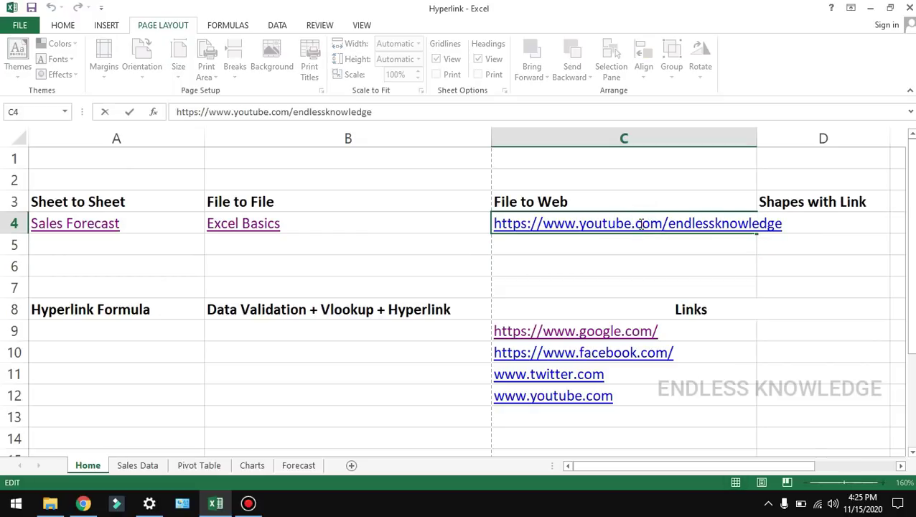
pyautogui.click(648, 262)
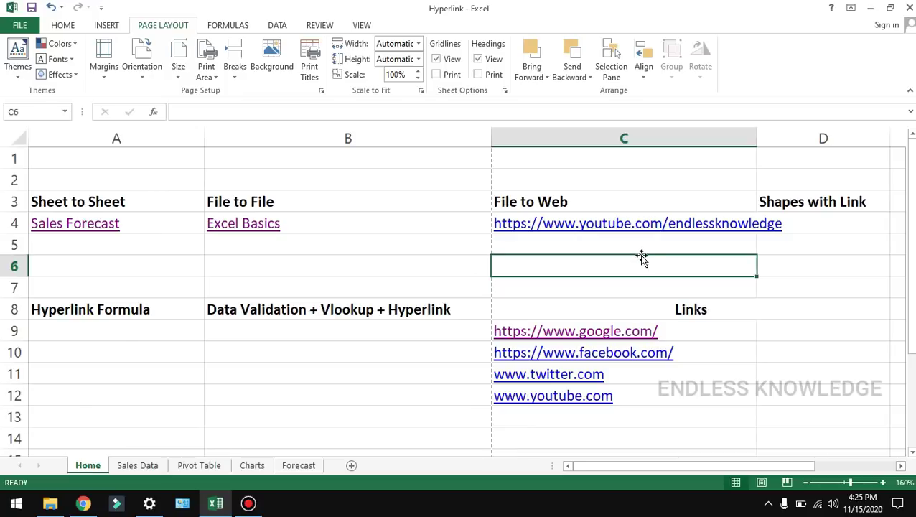
pyautogui.click(640, 246)
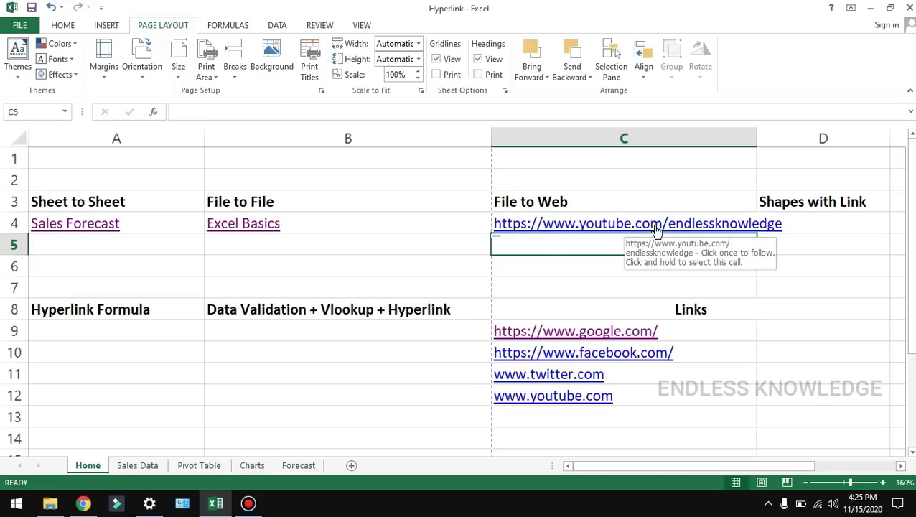
# Change the C4 link's display text to 'Endless Knowledge'
pyautogui.click(617, 224)
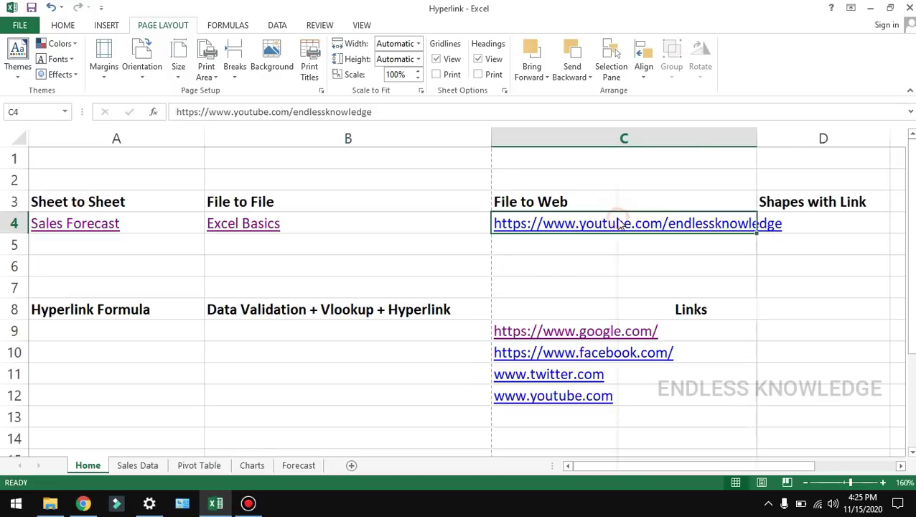
pyautogui.rightClick(617, 223)
pyautogui.click(678, 445)
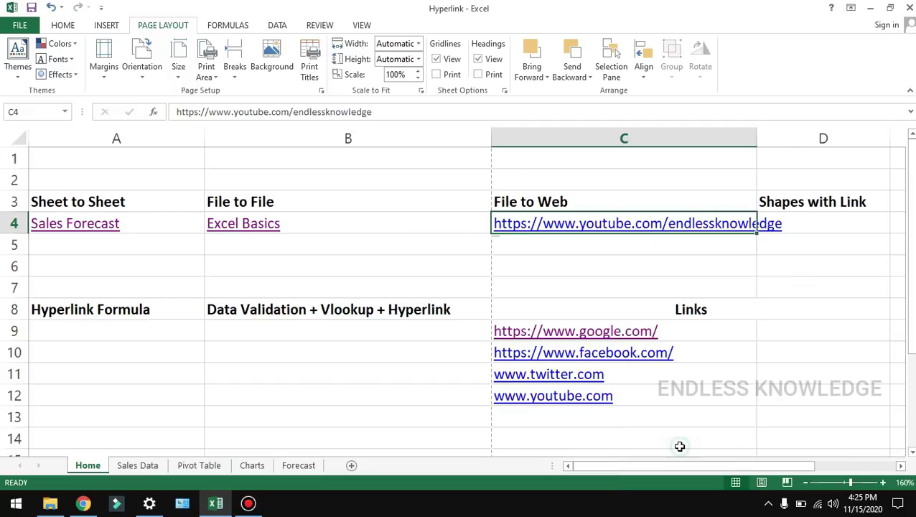
pyautogui.moveTo(552, 274); pyautogui.dragTo(330, 247)
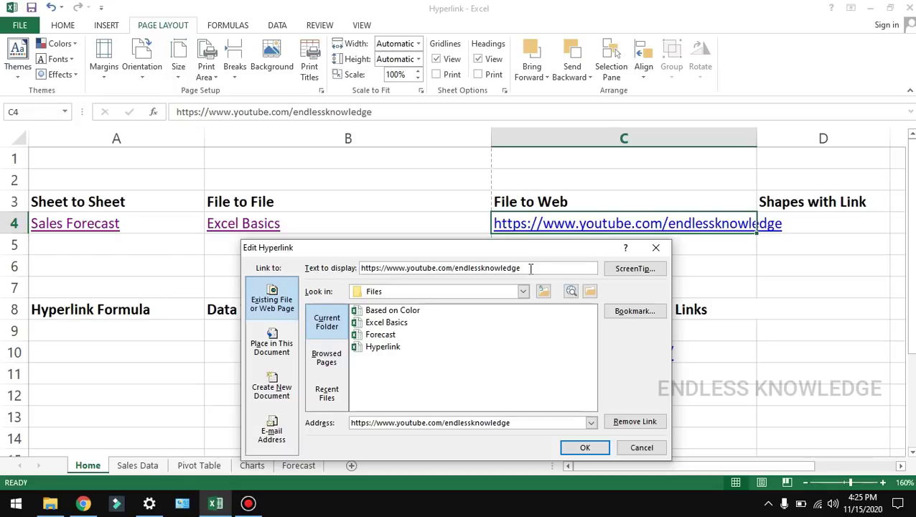
pyautogui.moveTo(522, 268); pyautogui.dragTo(287, 270)
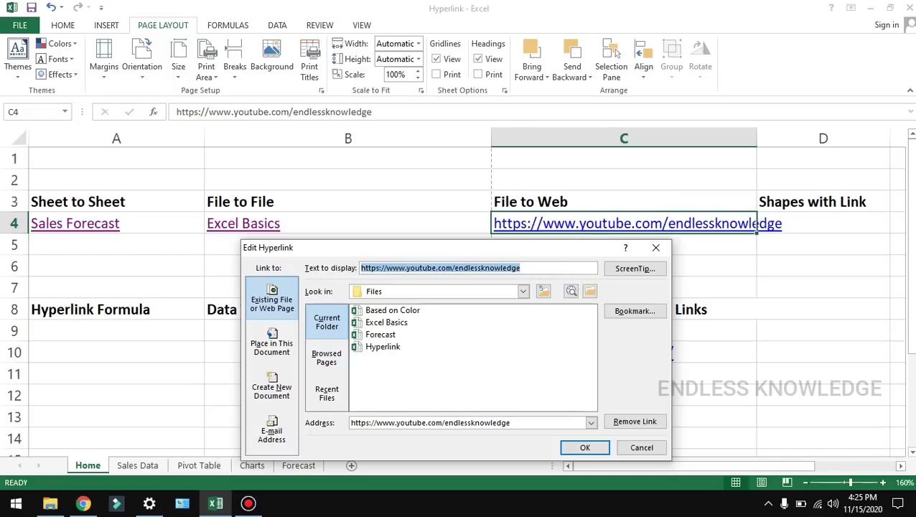
pyautogui.write('Endless K')
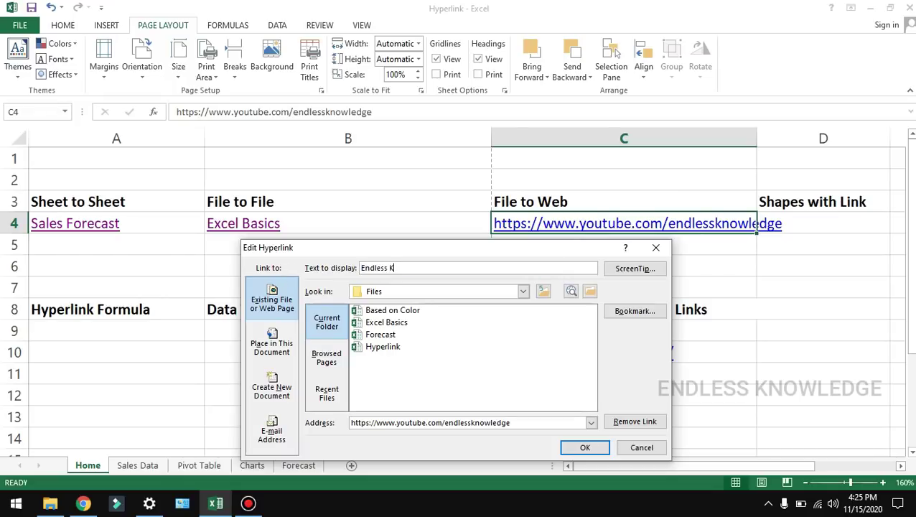
pyautogui.write('nowledge')
# Give the C4 link the ScreenTip 'click to learn more' and apply
pyautogui.click(628, 268)
pyautogui.write('click to learn more')
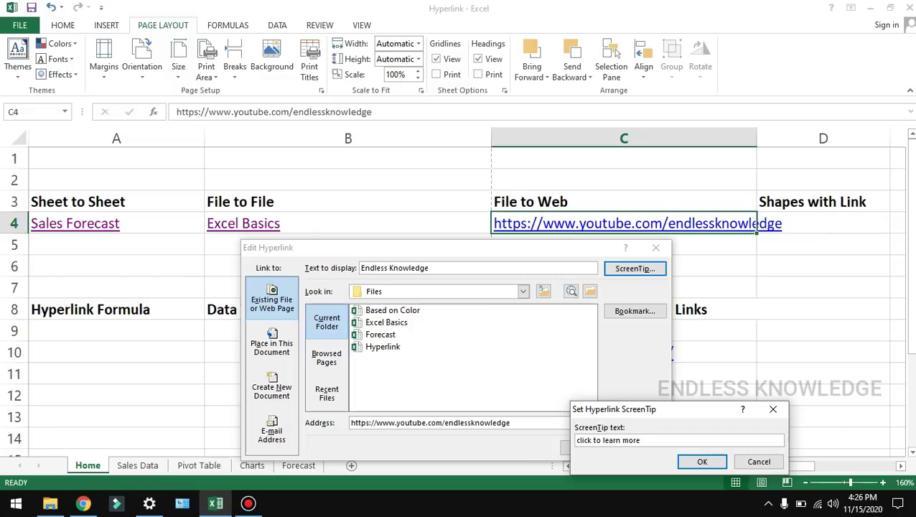
pyautogui.click(649, 407)
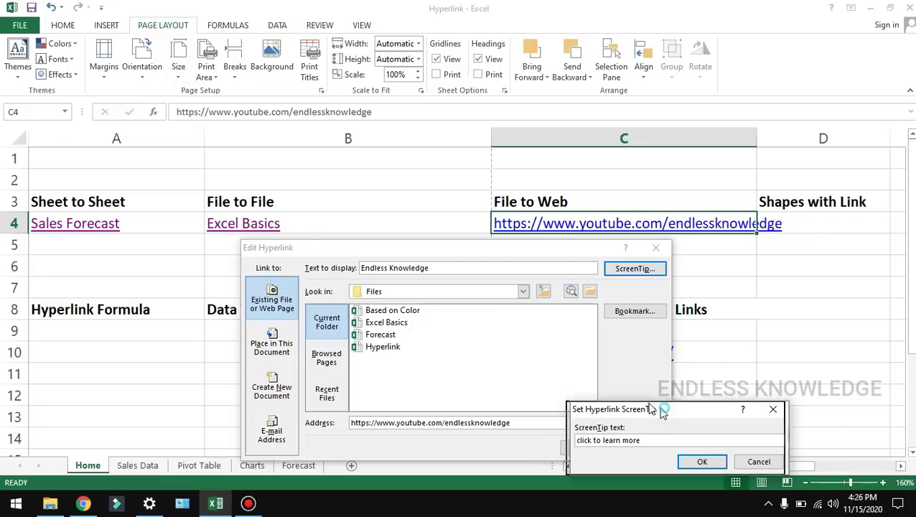
pyautogui.click(657, 431)
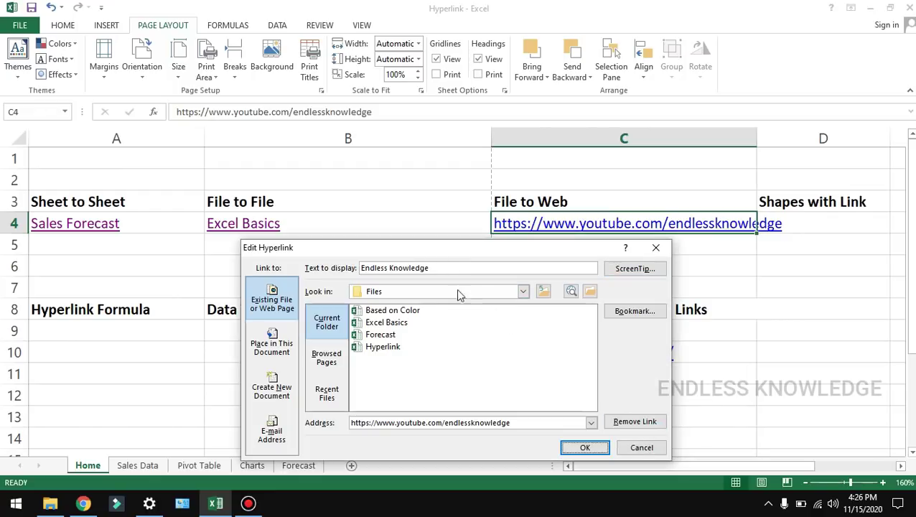
pyautogui.click(585, 447)
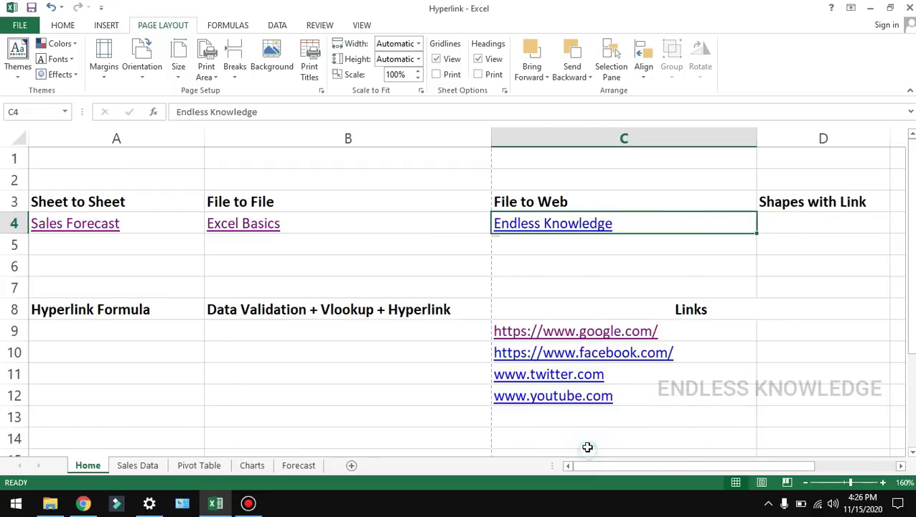
# Check the C4 ScreenTip and follow the Endless Knowledge link to the YouTube channel
pyautogui.click(575, 254)
pyautogui.moveTo(578, 228)
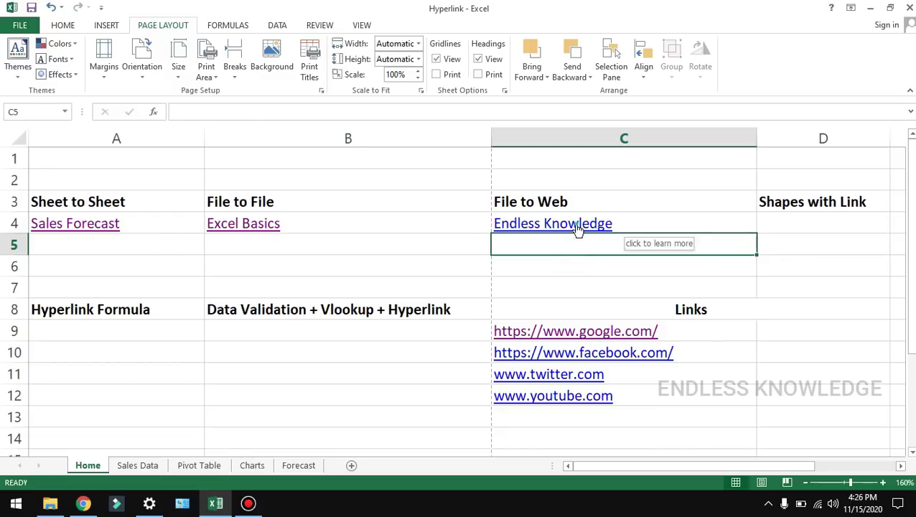
pyautogui.click(578, 229)
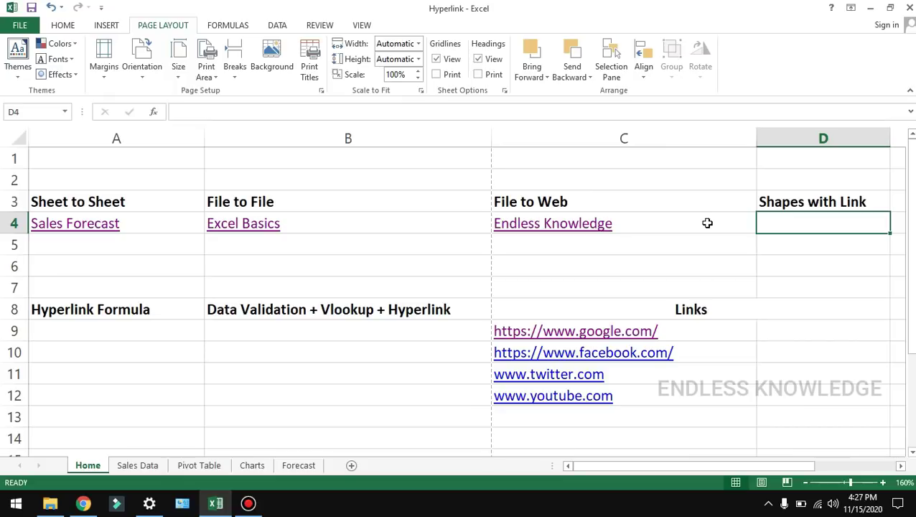
# Draw a black-styled rectangle over D4 labelled 'Sales Data'
pyautogui.click(115, 27)
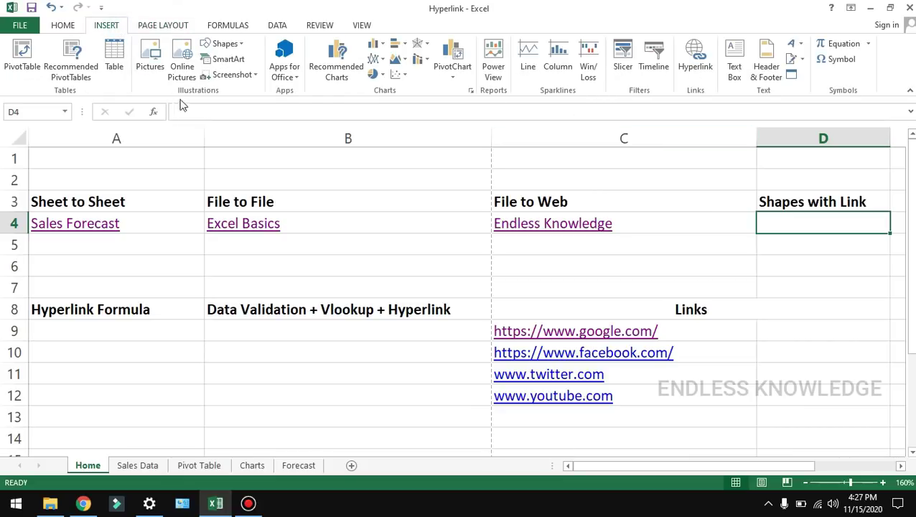
pyautogui.click(224, 44)
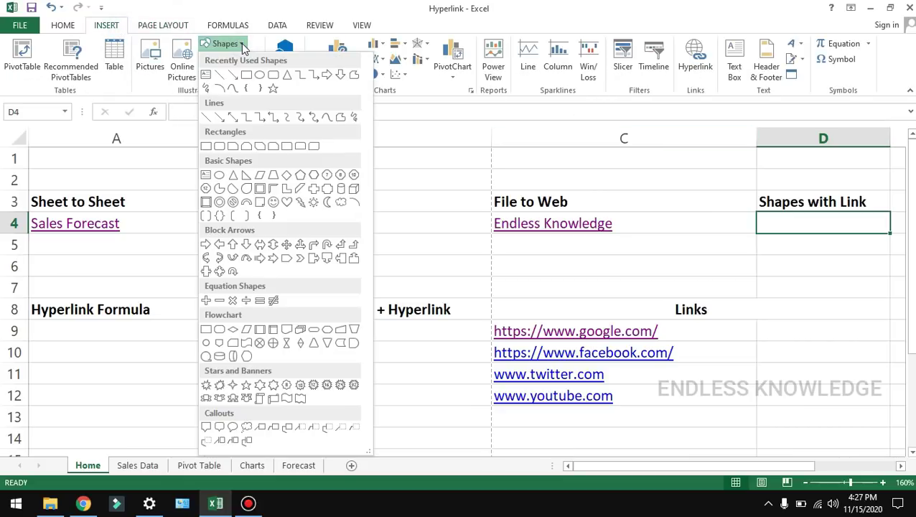
pyautogui.click(246, 74)
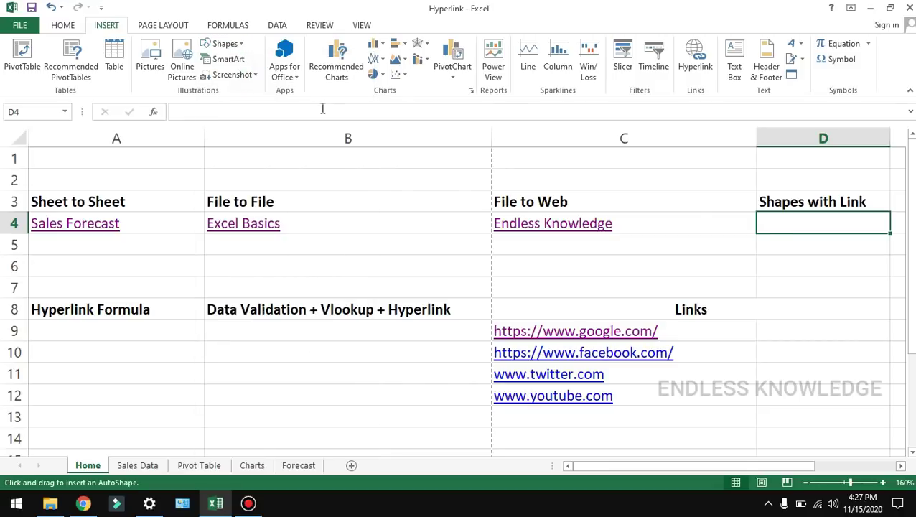
pyautogui.moveTo(770, 222); pyautogui.dragTo(874, 250)
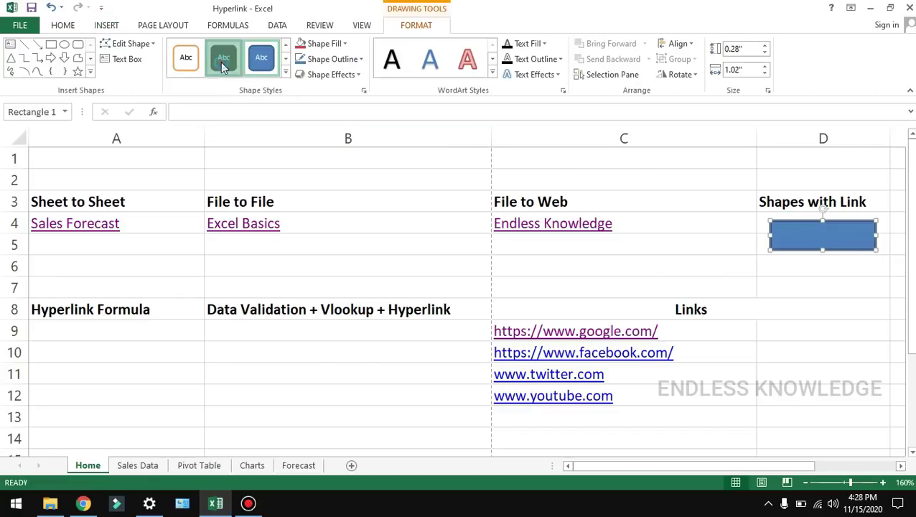
pyautogui.click(223, 57)
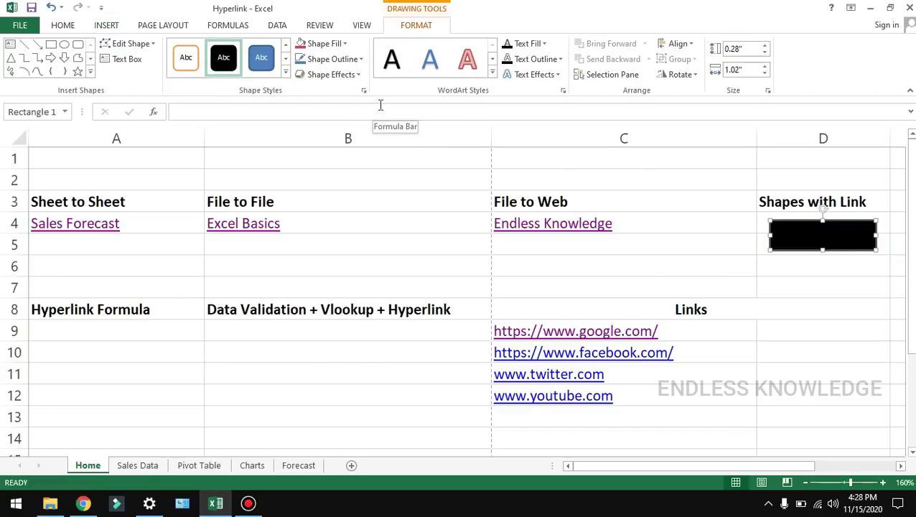
pyautogui.write('S')
pyautogui.write('ales Data')
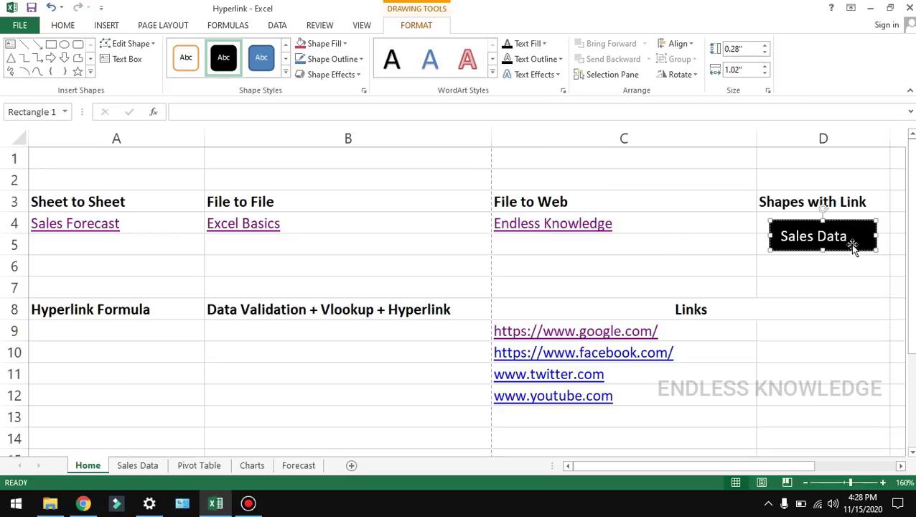
# Centre the 'Sales Data' label horizontally and vertically in the shape
pyautogui.click(63, 25)
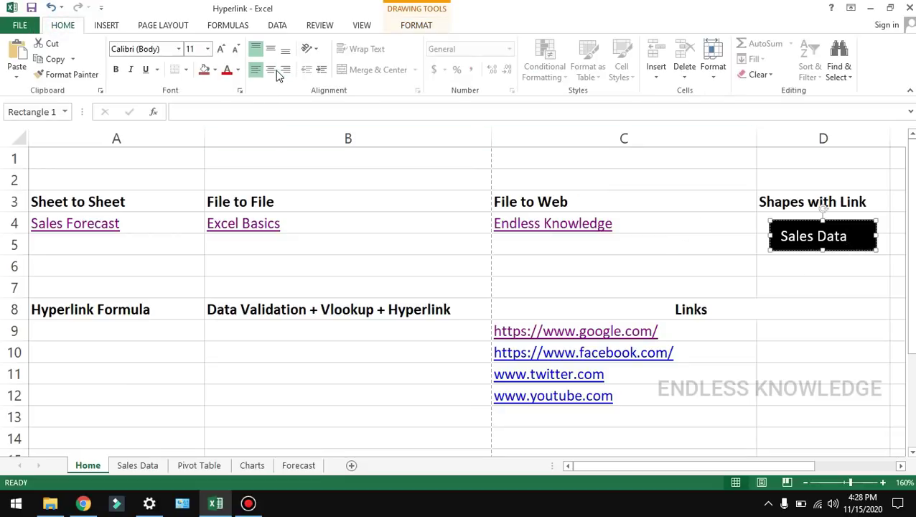
pyautogui.click(276, 71)
pyautogui.click(272, 48)
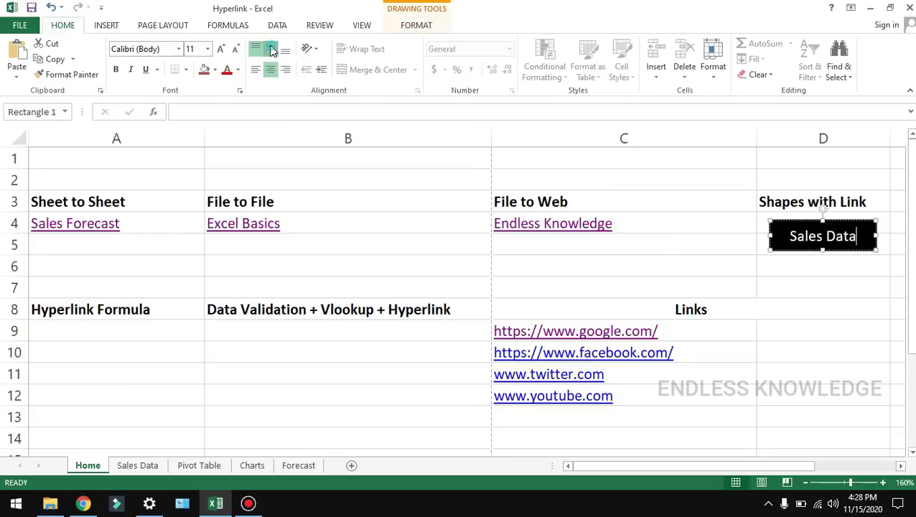
pyautogui.click(832, 264)
# Hyperlink the Sales Data rectangle to the 'Sales Data' sheet as a place in this workbook
pyautogui.rightClick(868, 234)
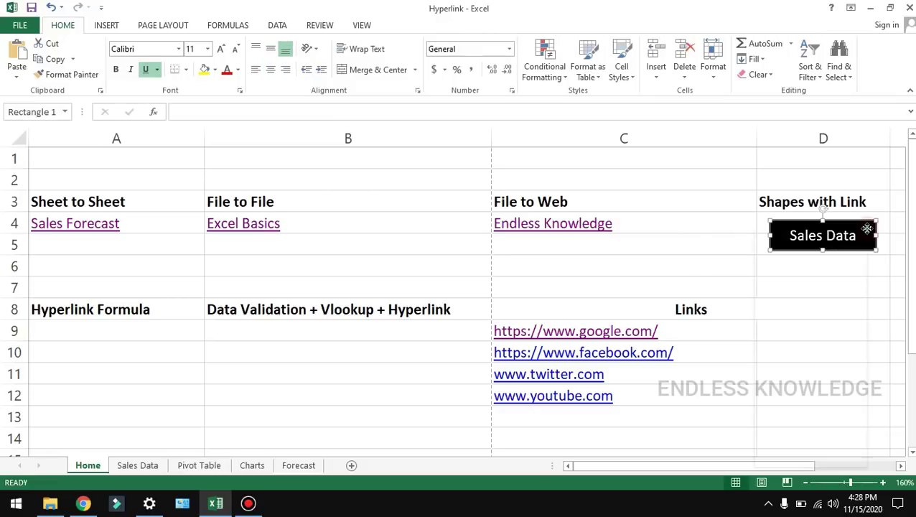
pyautogui.click(804, 389)
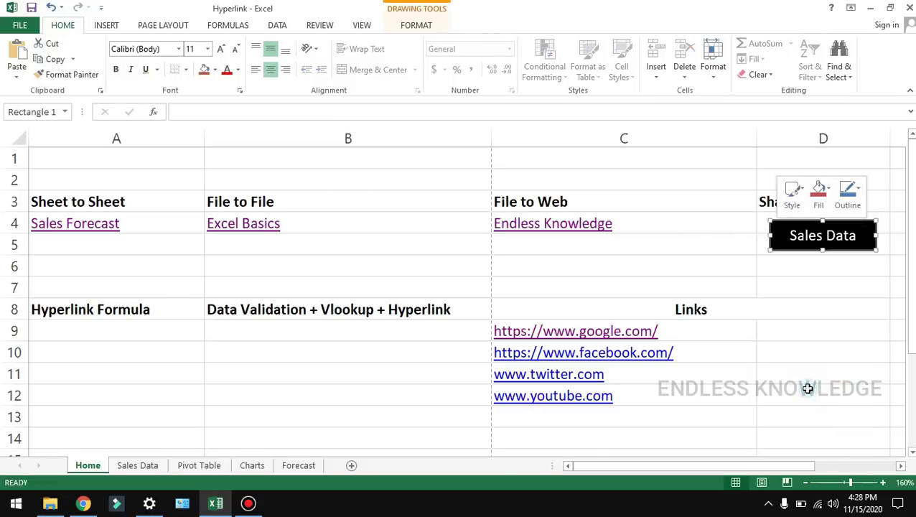
pyautogui.moveTo(590, 279); pyautogui.dragTo(305, 169)
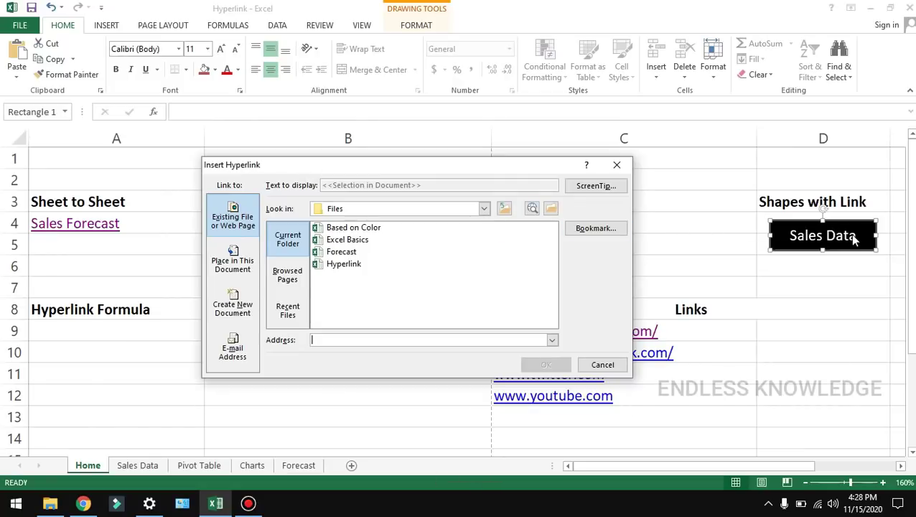
pyautogui.click(232, 260)
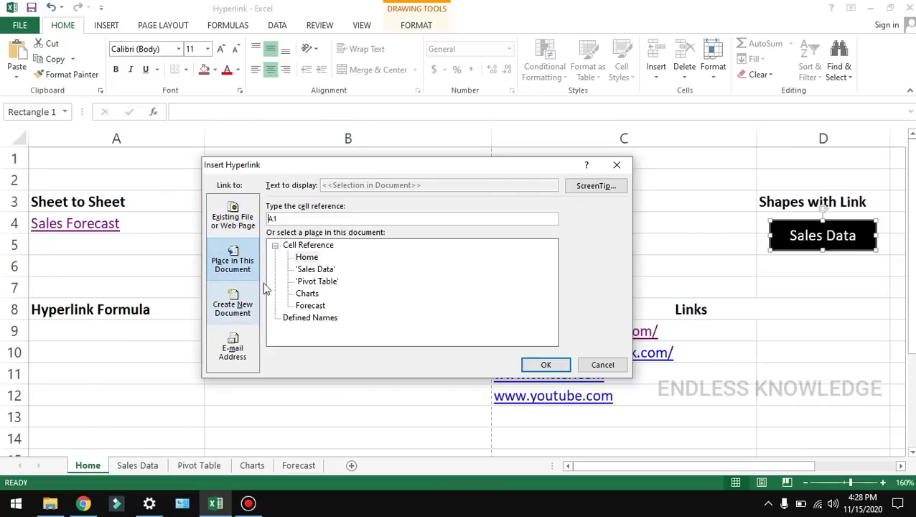
pyautogui.click(326, 271)
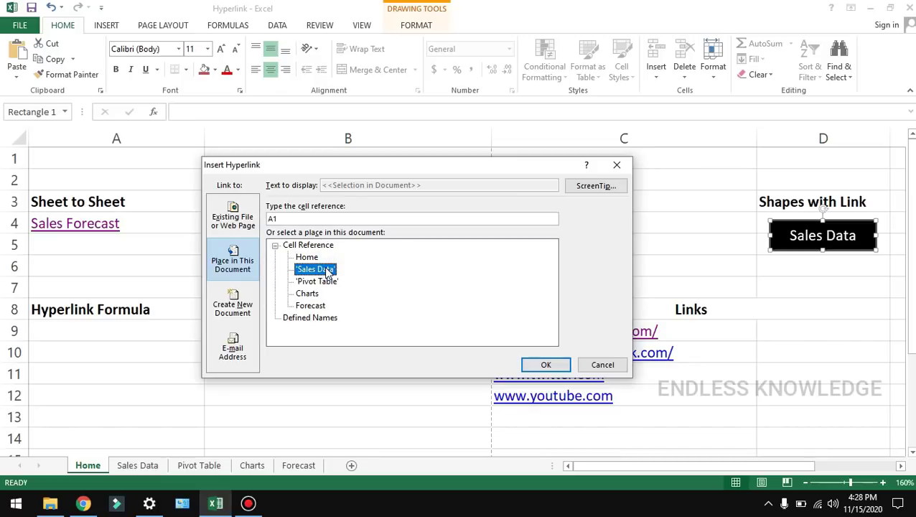
pyautogui.click(544, 365)
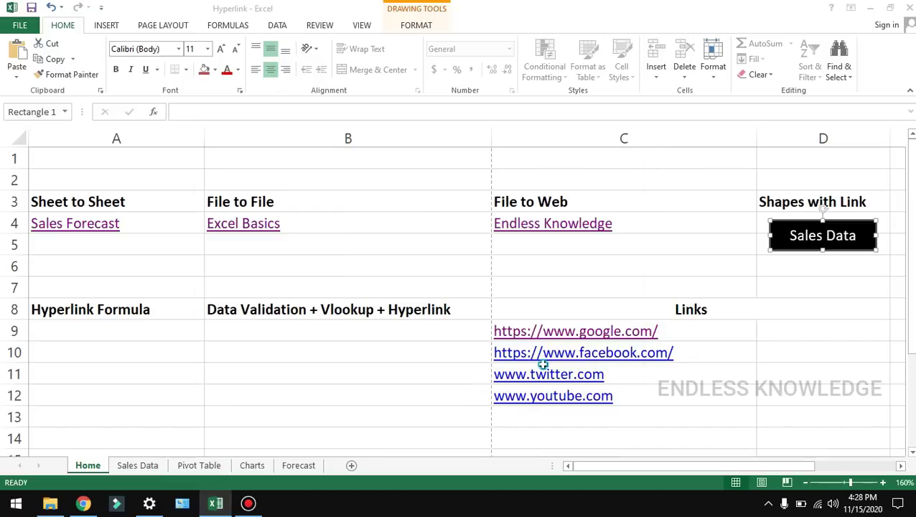
pyautogui.click(842, 273)
pyautogui.moveTo(865, 239)
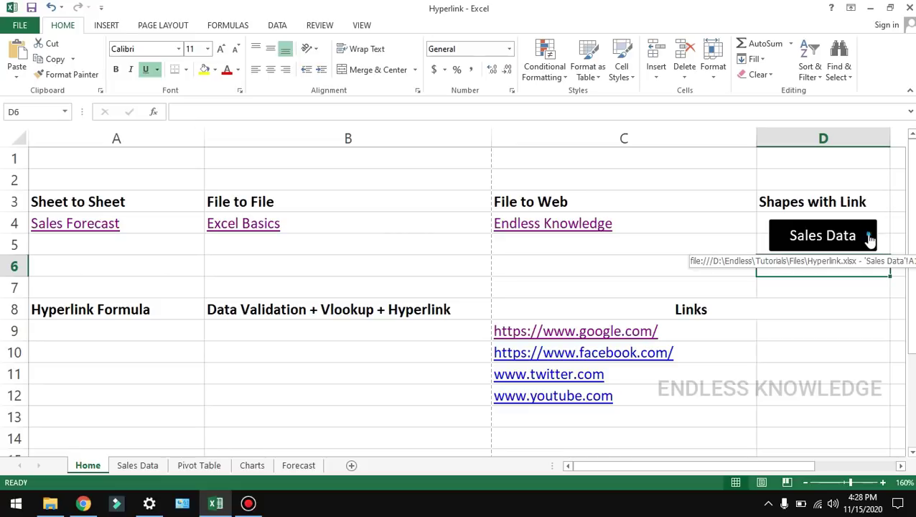
pyautogui.click(869, 237)
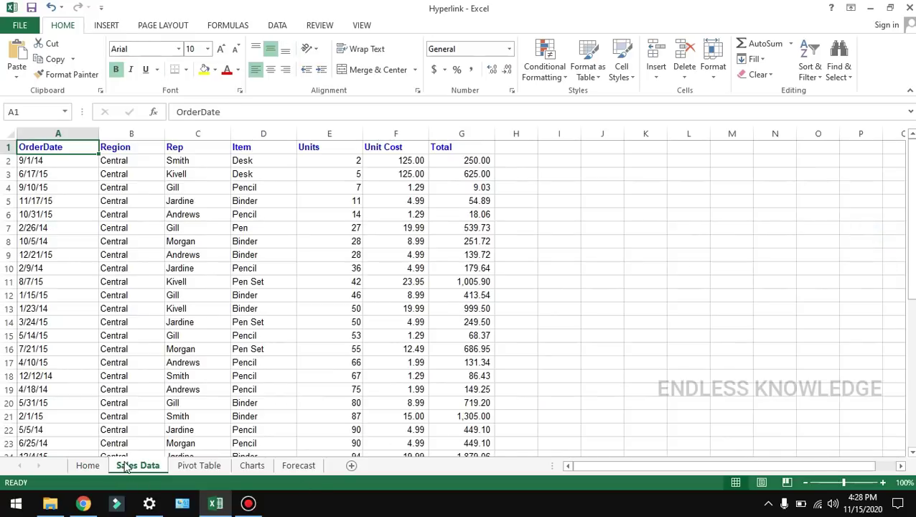
pyautogui.click(88, 467)
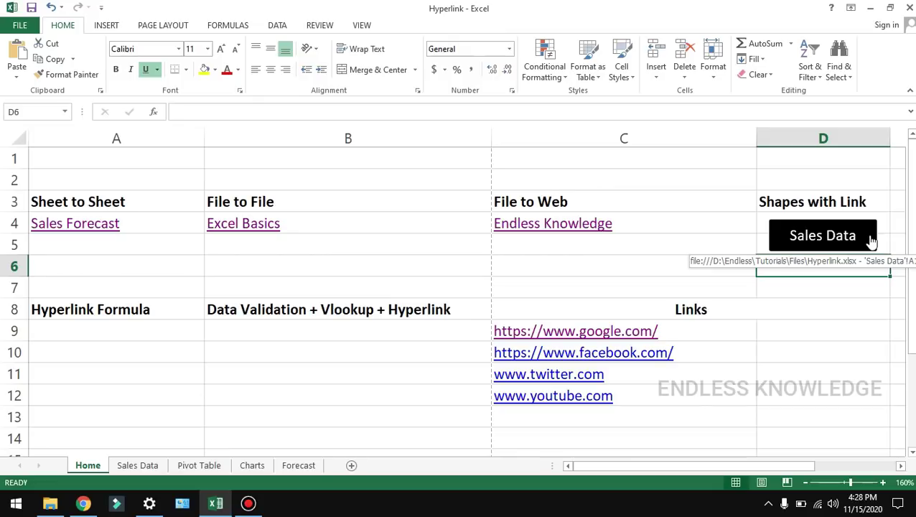
pyautogui.rightClick(832, 242)
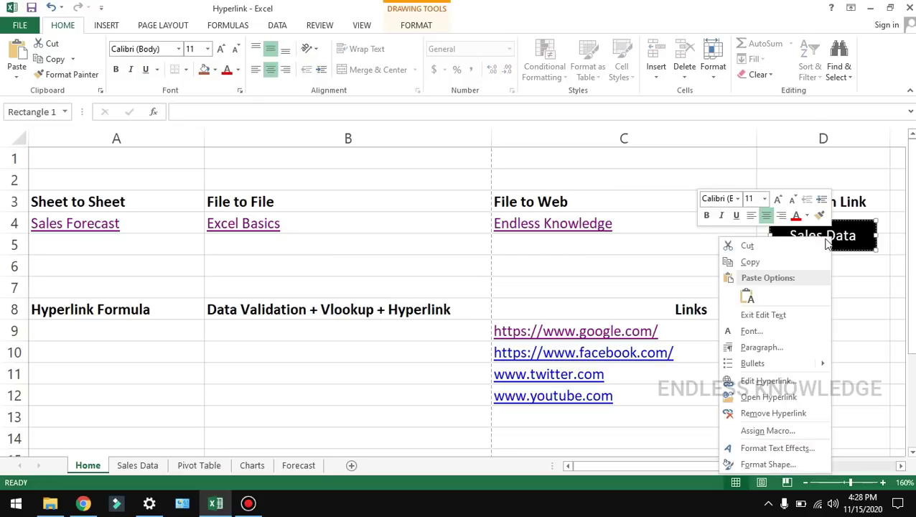
# Edit the linked rectangle's text from 'Sales Data' to 'Sales', then deselect the shape
pyautogui.click(833, 236)
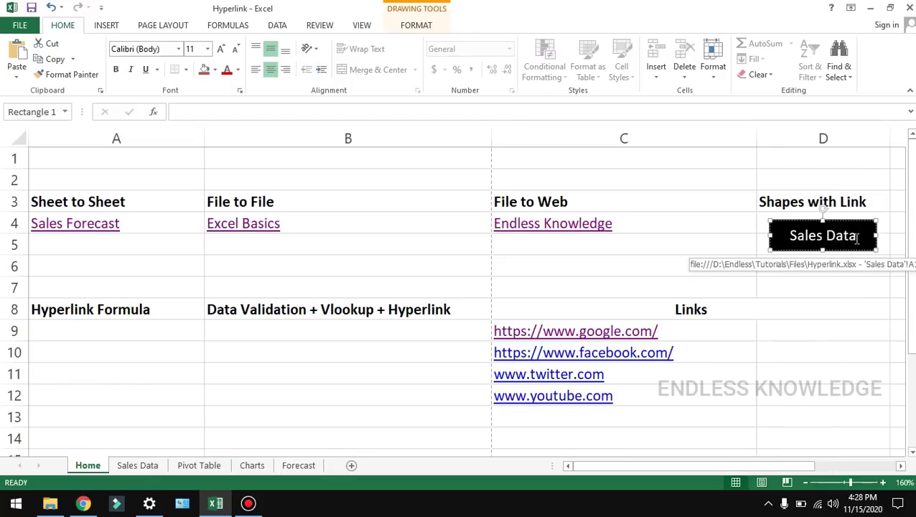
pyautogui.press('BackSpace')
pyautogui.press('BackSpace')
pyautogui.press('BackSpace')
pyautogui.press('BackSpace')
pyautogui.press('BackSpace')
pyautogui.rightClick(854, 240)
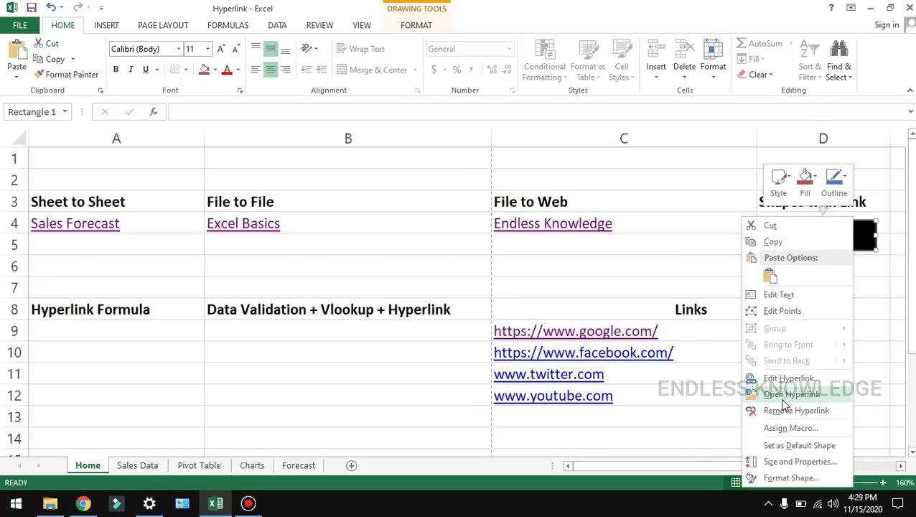
pyautogui.click(887, 247)
pyautogui.click(859, 257)
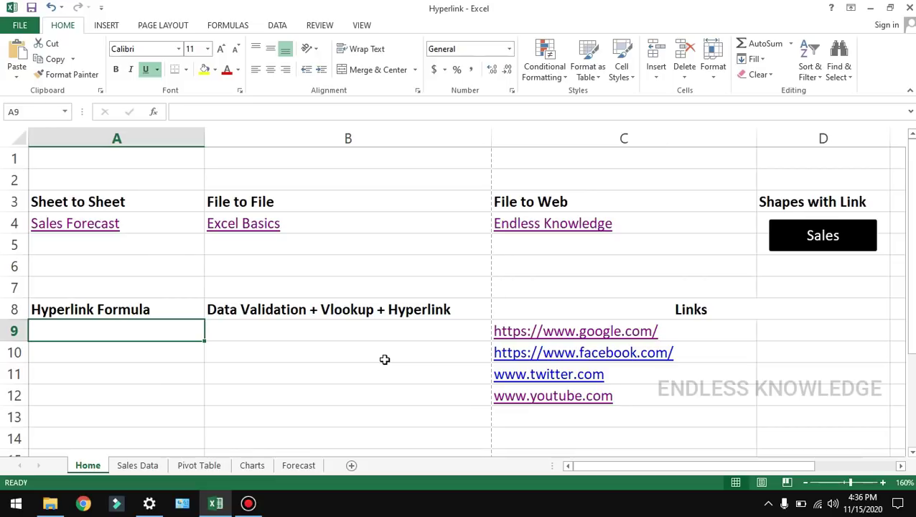
# Enter =HYPERLINK(C12,"YouTube") in A9 and follow the link to test it
pyautogui.write('=')
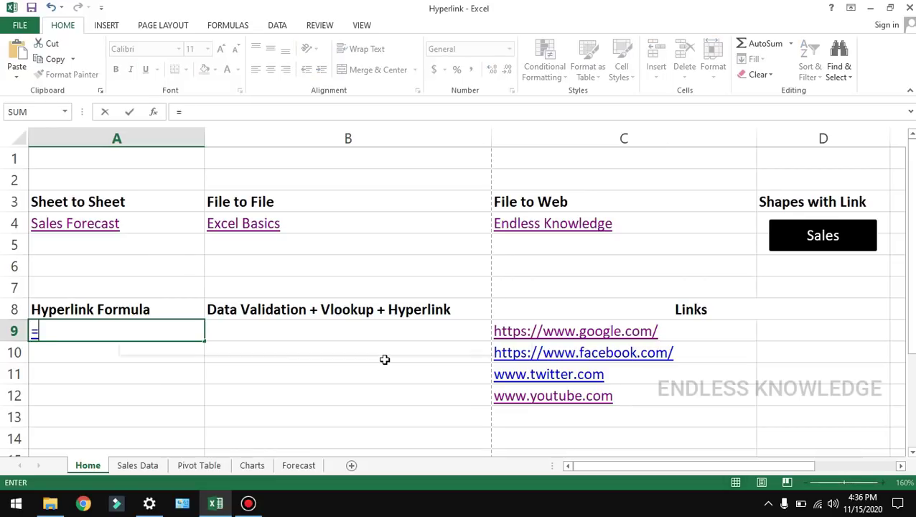
pyautogui.write('hyper')
pyautogui.press('Tab')
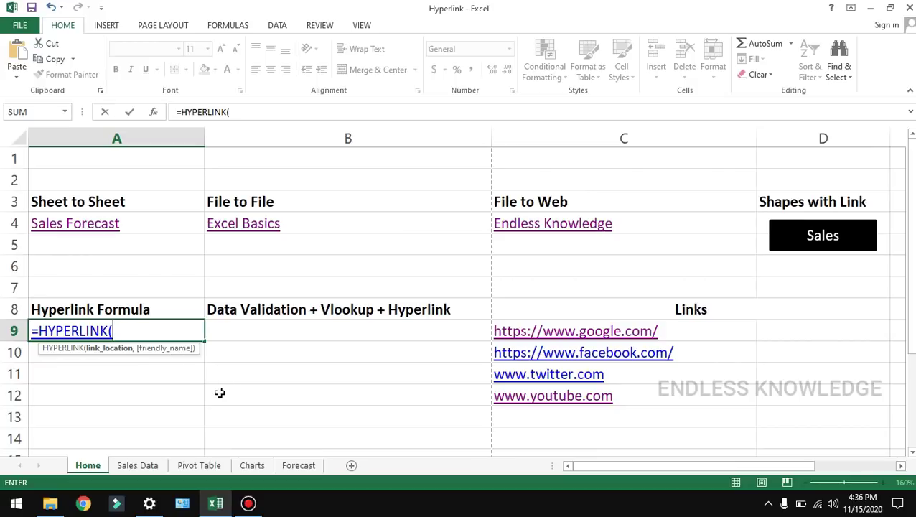
pyautogui.click(637, 398)
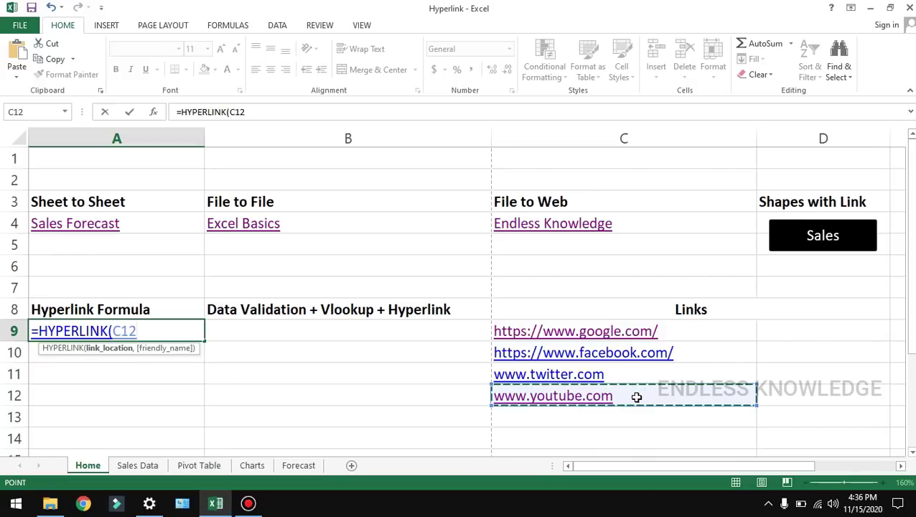
pyautogui.write(',"')
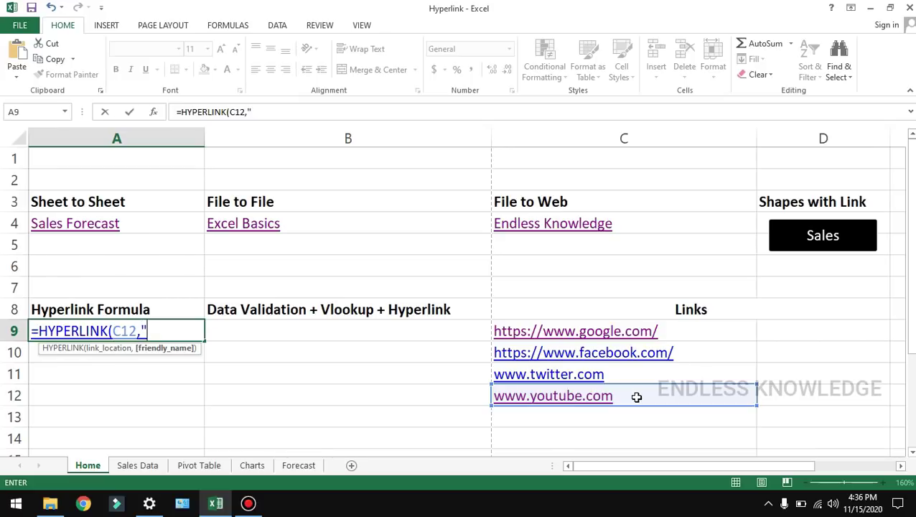
pyautogui.write('YouTu')
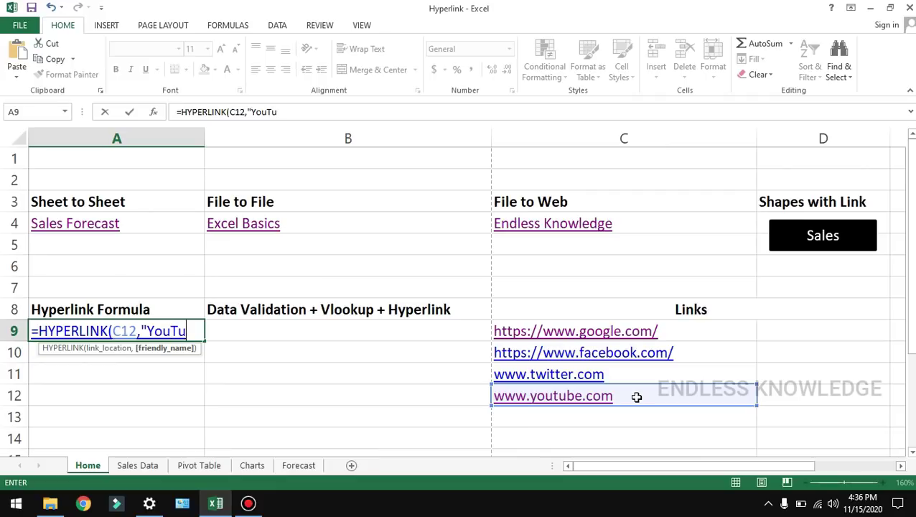
pyautogui.write('be"')
pyautogui.write(')')
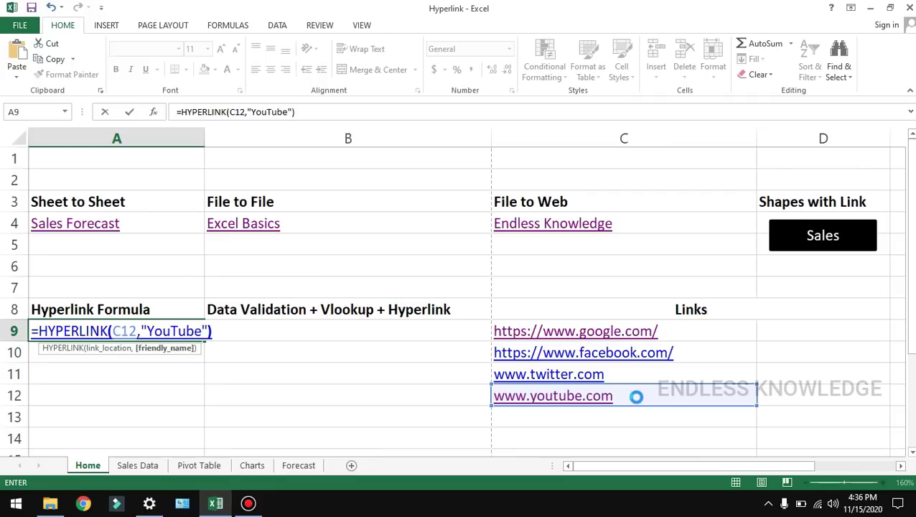
pyautogui.press('Return')
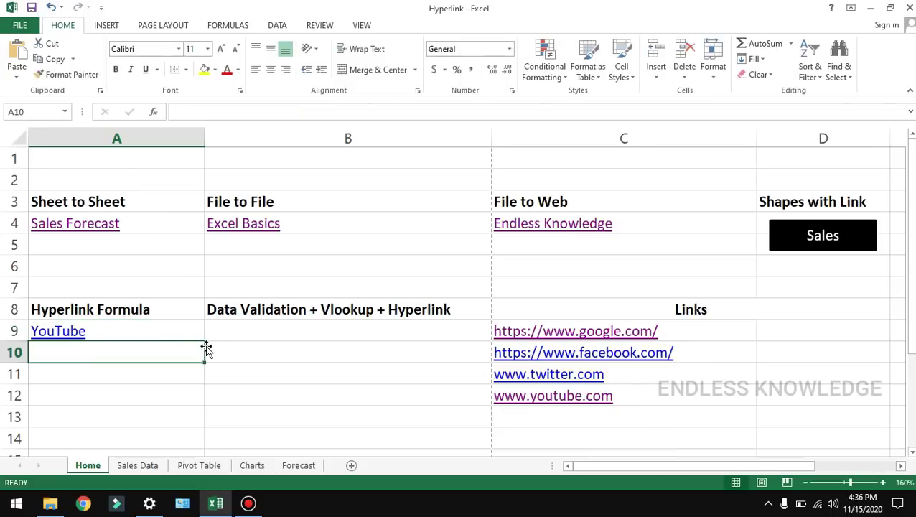
pyautogui.click(77, 332)
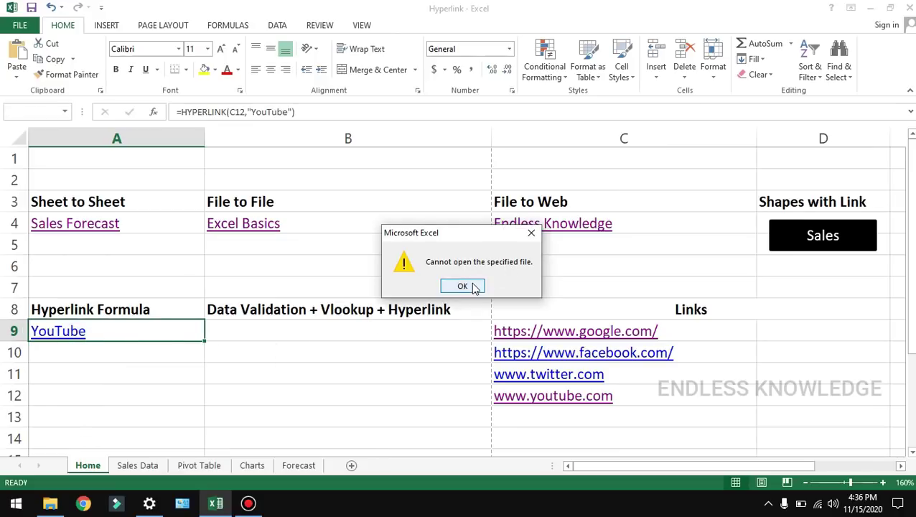
# Dismiss the file error, rewrite A9 as =HYPERLINK(C10,"Facebook") and follow the Facebook link
pyautogui.click(472, 287)
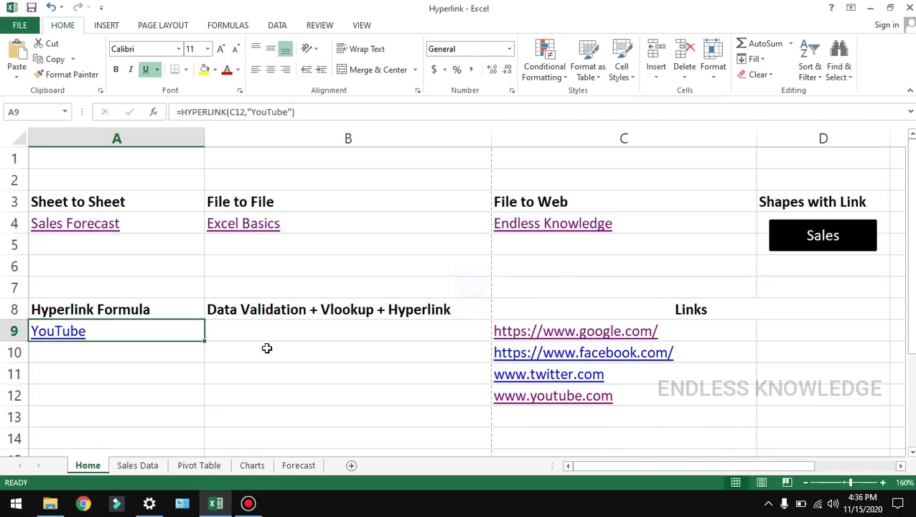
pyautogui.press('F2')
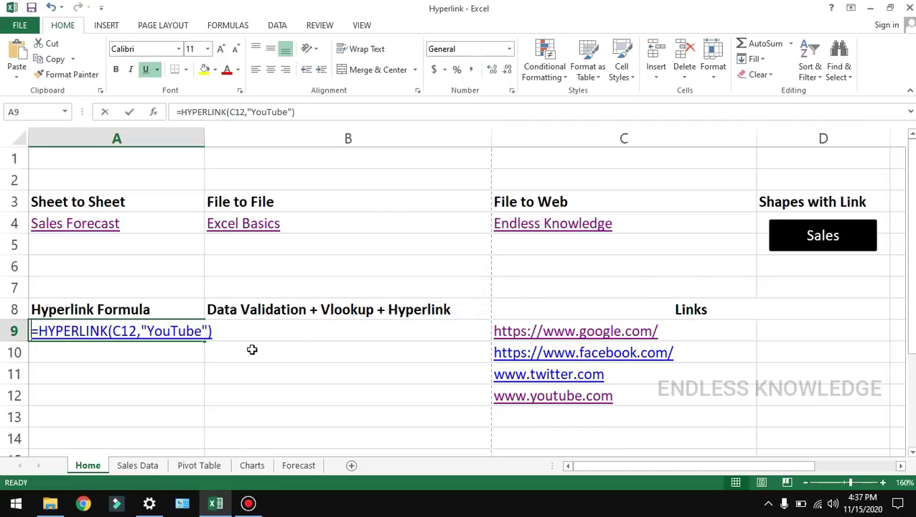
pyautogui.write('=hyper')
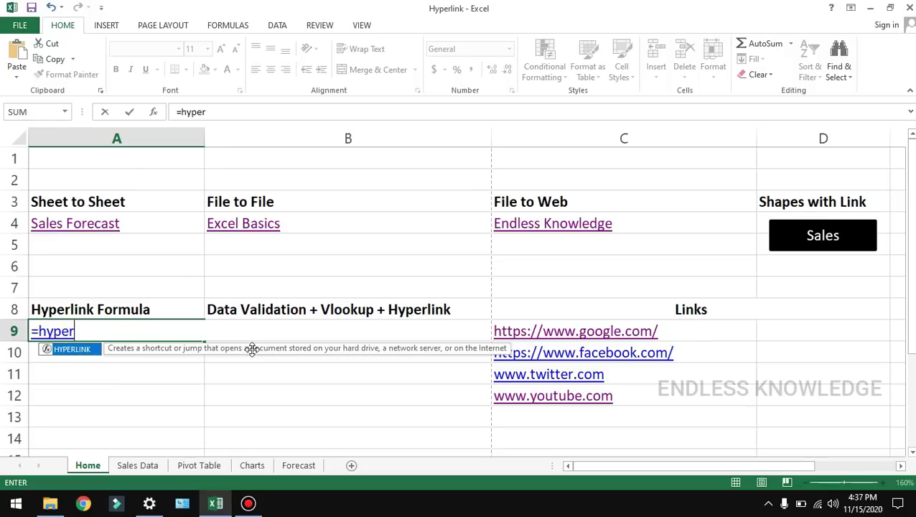
pyautogui.press('Tab')
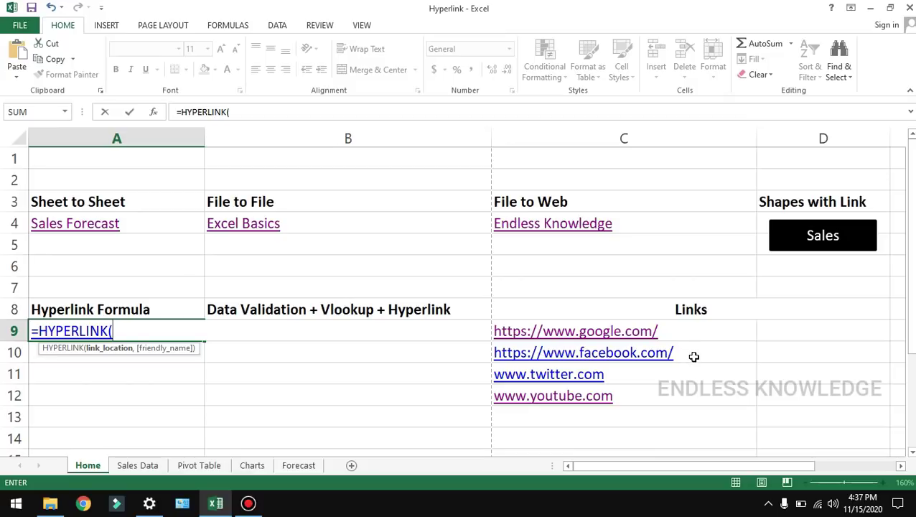
pyautogui.click(693, 357)
pyautogui.write(',')
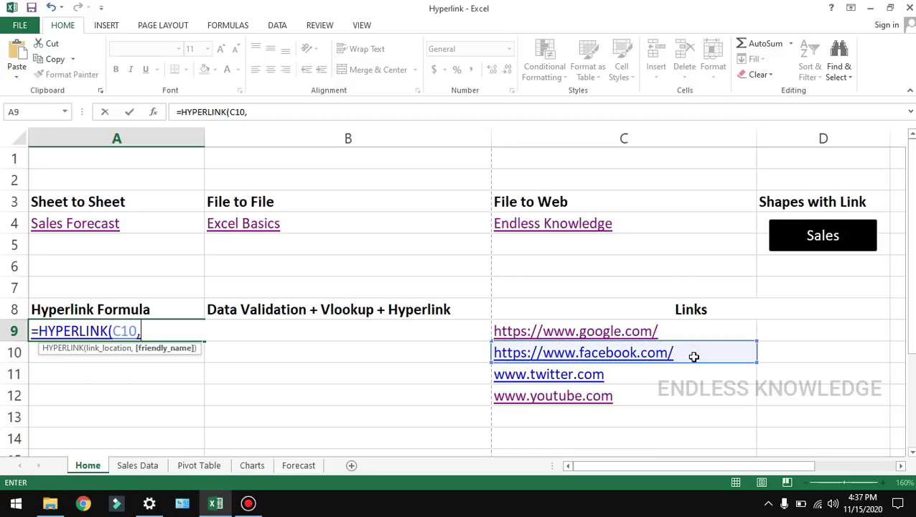
pyautogui.write('"Faceb')
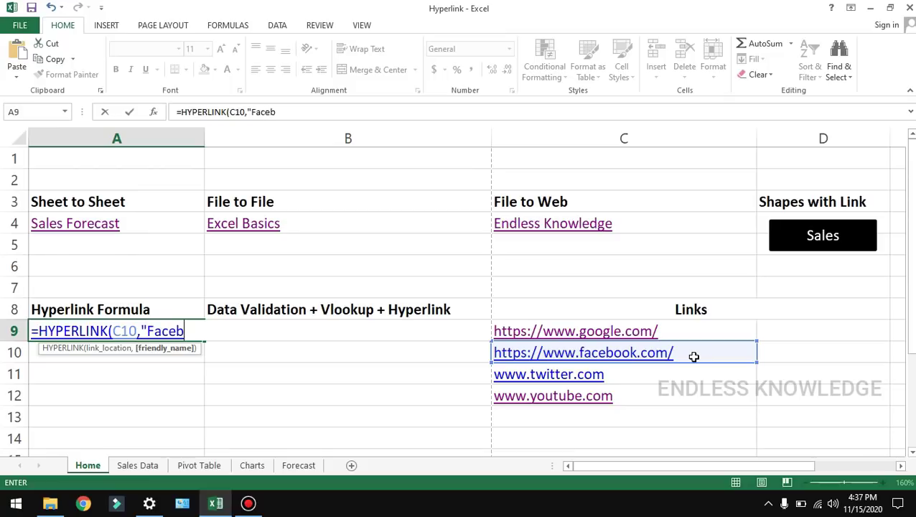
pyautogui.write('ook"')
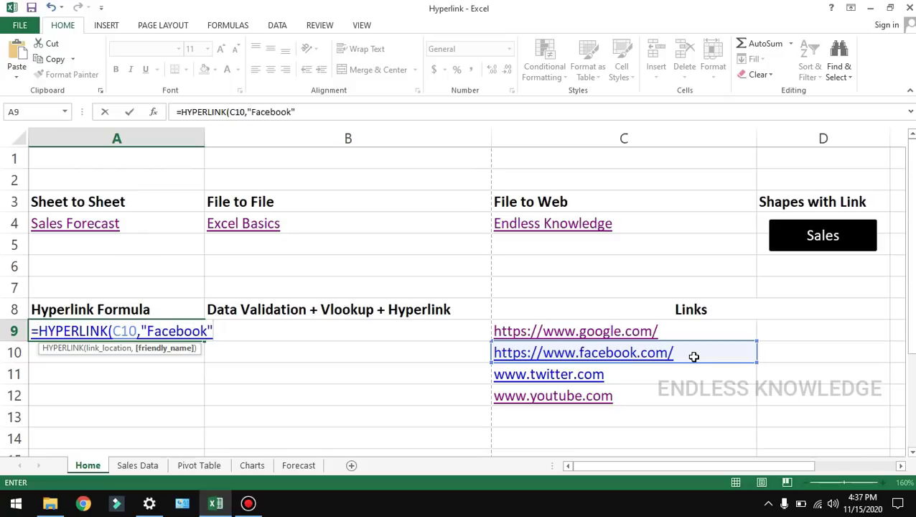
pyautogui.write(')')
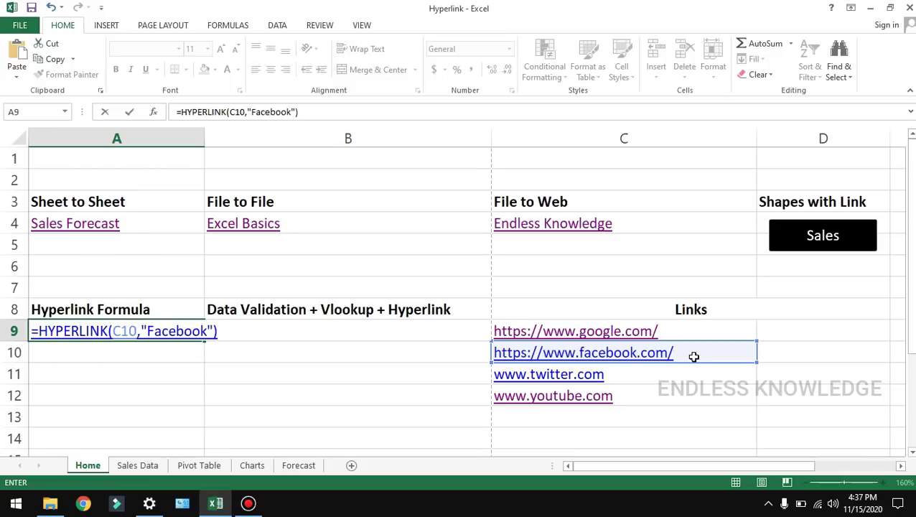
pyautogui.press('Return')
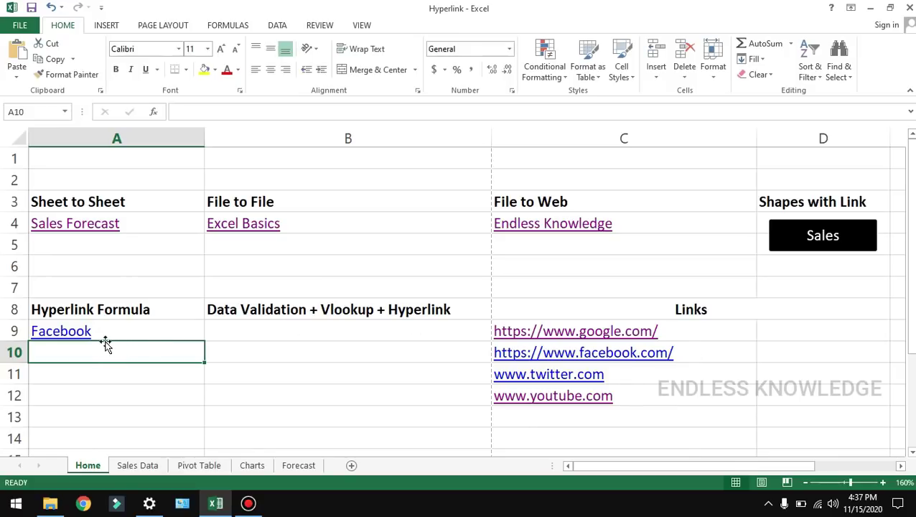
pyautogui.click(79, 340)
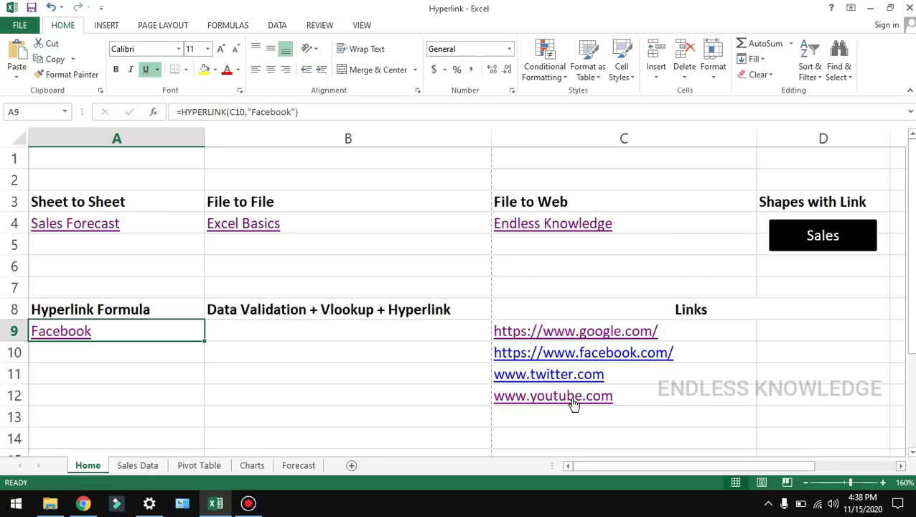
pyautogui.click(573, 404)
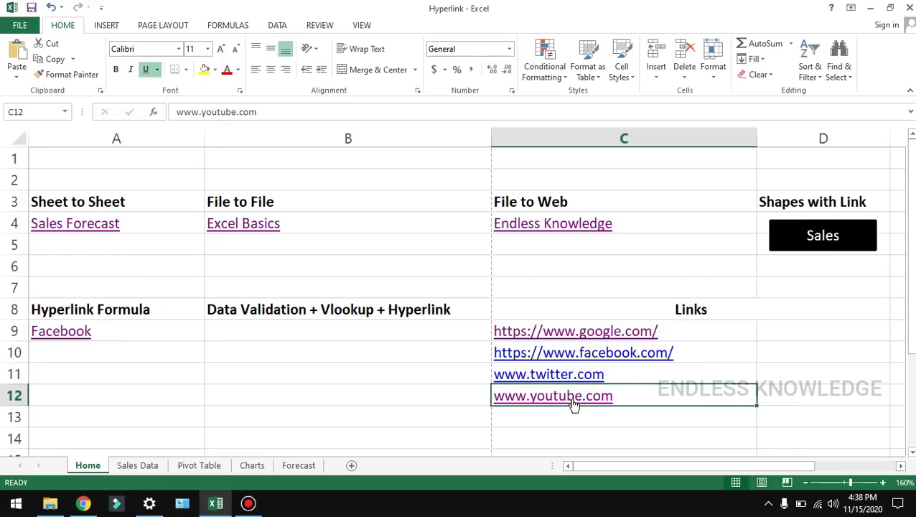
pyautogui.click(574, 403)
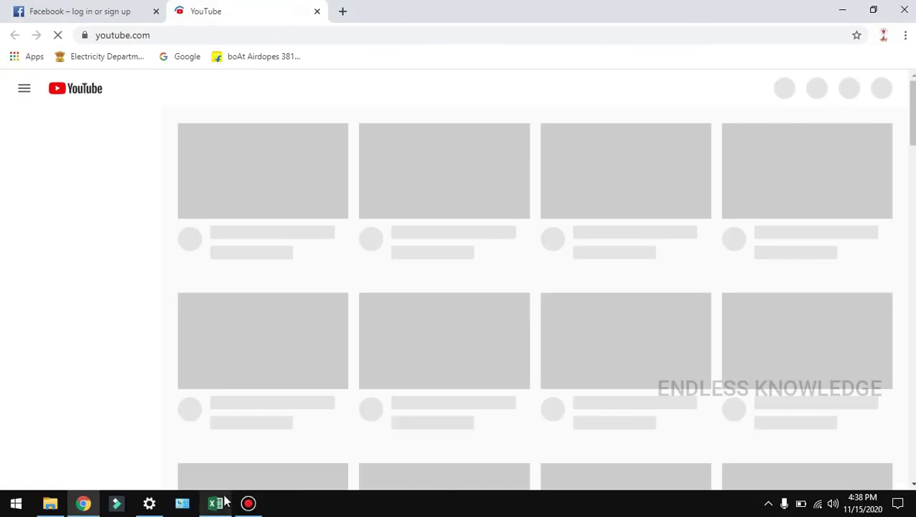
pyautogui.click(216, 503)
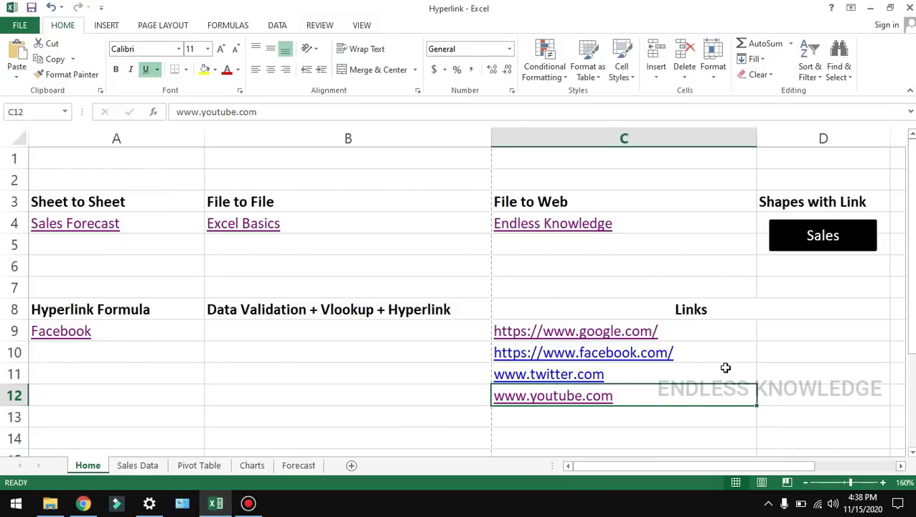
# Compare the web addresses in C10, C12 and C9
pyautogui.click(685, 332)
pyautogui.click(692, 352)
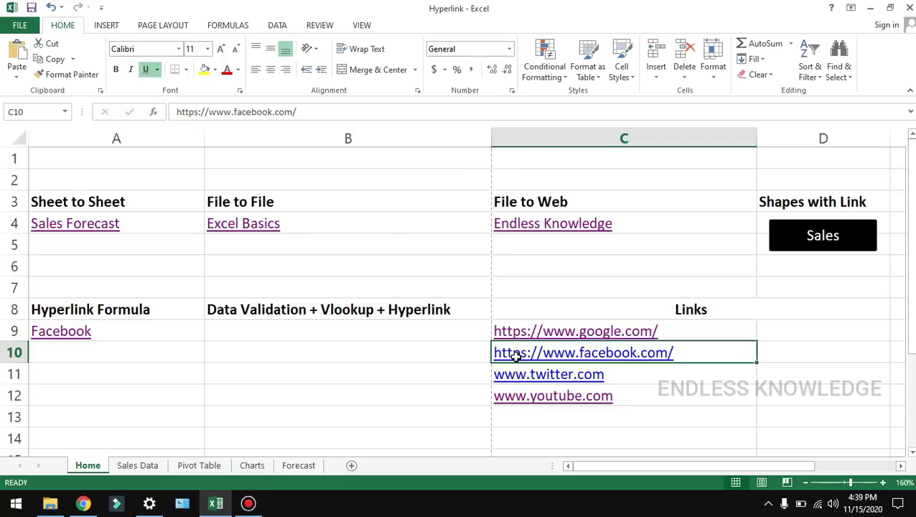
pyautogui.click(646, 396)
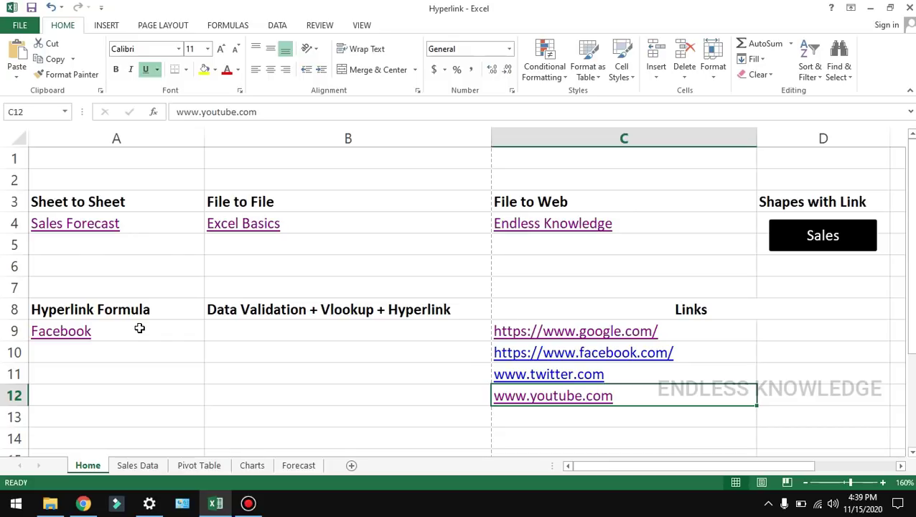
pyautogui.click(695, 332)
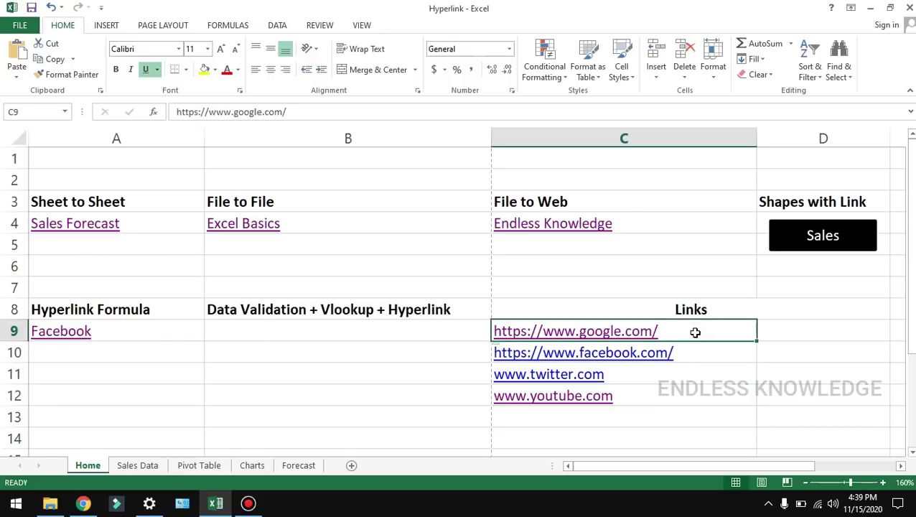
pyautogui.click(648, 396)
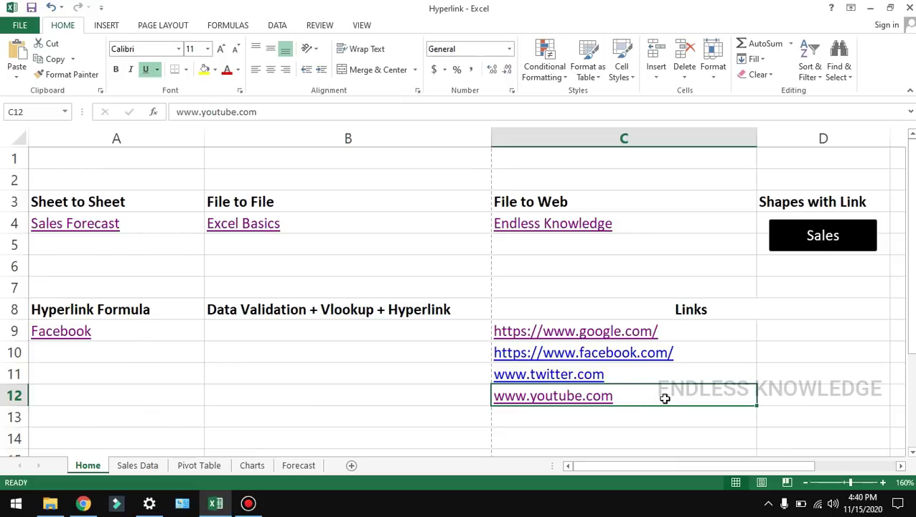
pyautogui.click(89, 503)
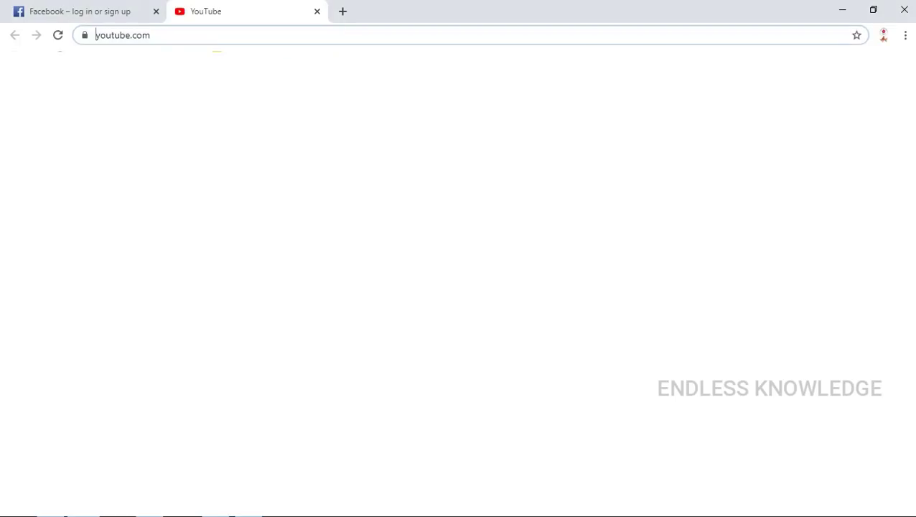
pyautogui.doubleClick(244, 35)
pyautogui.moveTo(244, 36); pyautogui.dragTo(78, 31)
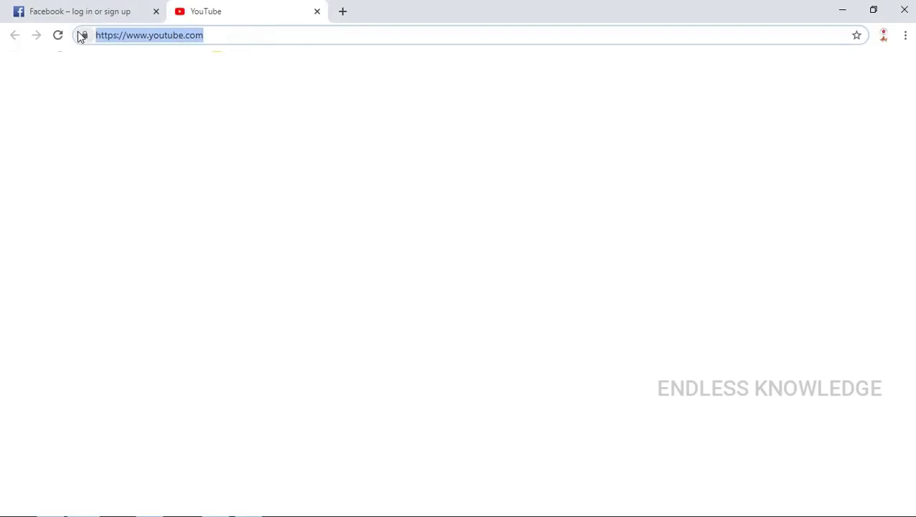
pyautogui.hotkey('ctrl', 'c')
pyautogui.click(215, 503)
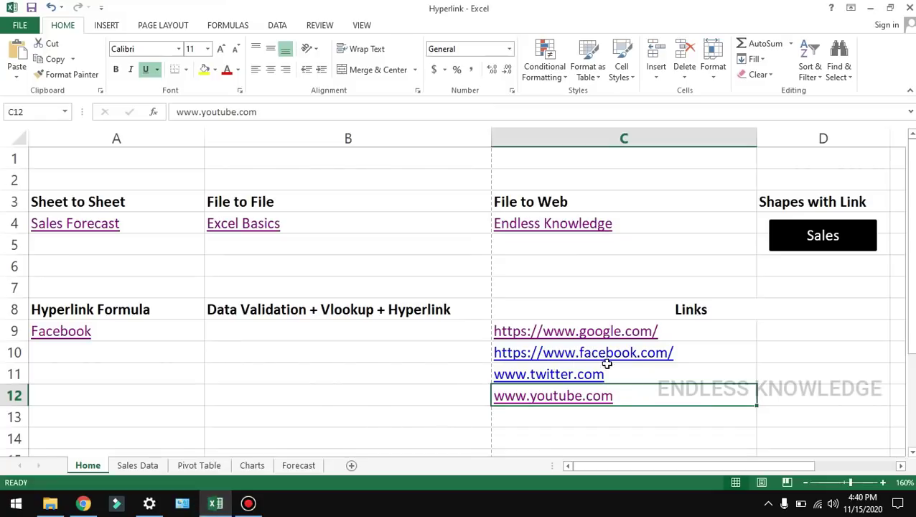
# Paste the full YouTube address into C12 and rebuild A9 as =HYPERLINK(C12,"Youtube")
pyautogui.hotkey('ctrl', 'v')
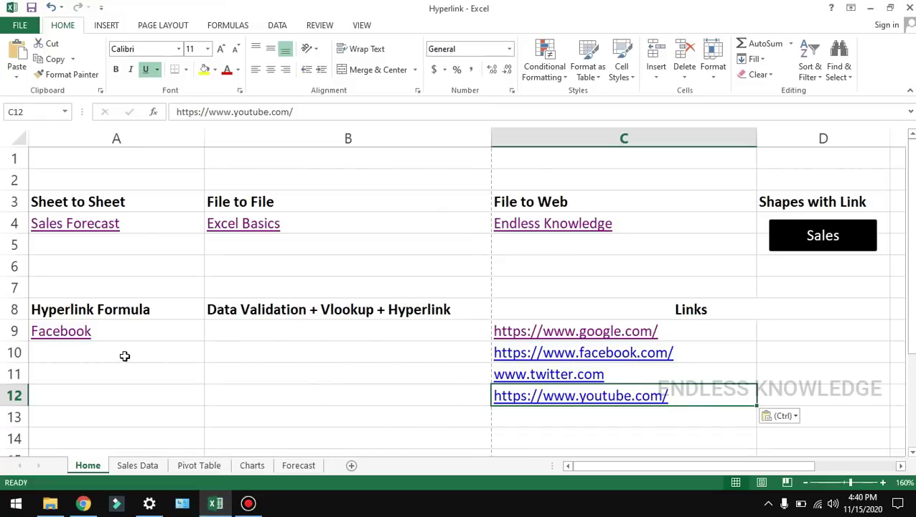
pyautogui.click(136, 335)
pyautogui.write('=')
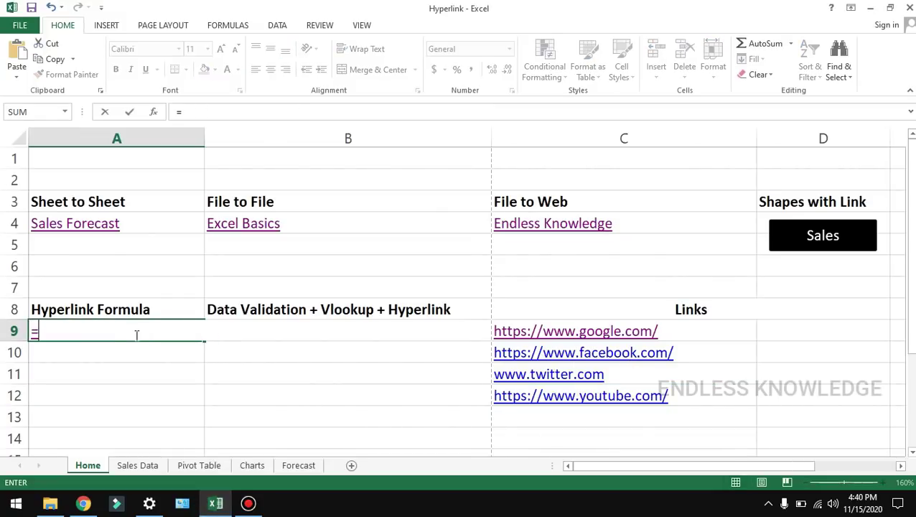
pyautogui.write('hyper')
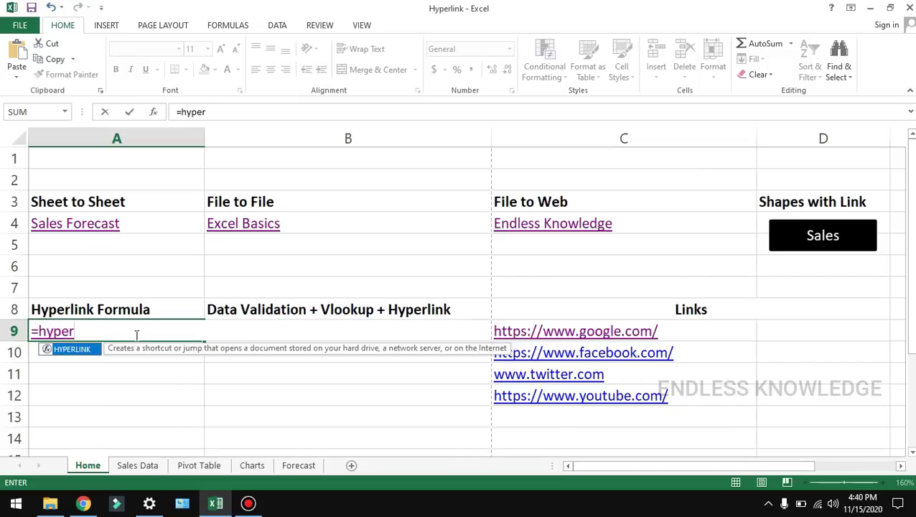
pyautogui.press('Tab')
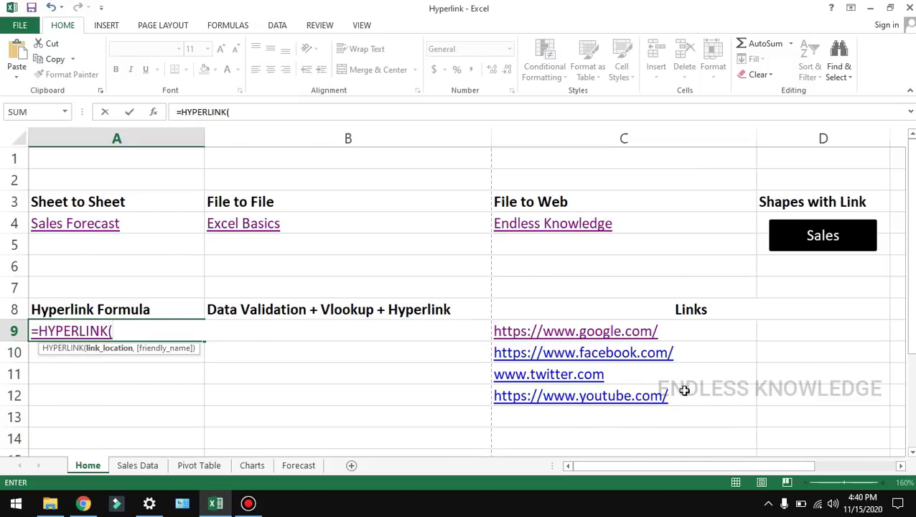
pyautogui.click(686, 391)
pyautogui.write(',')
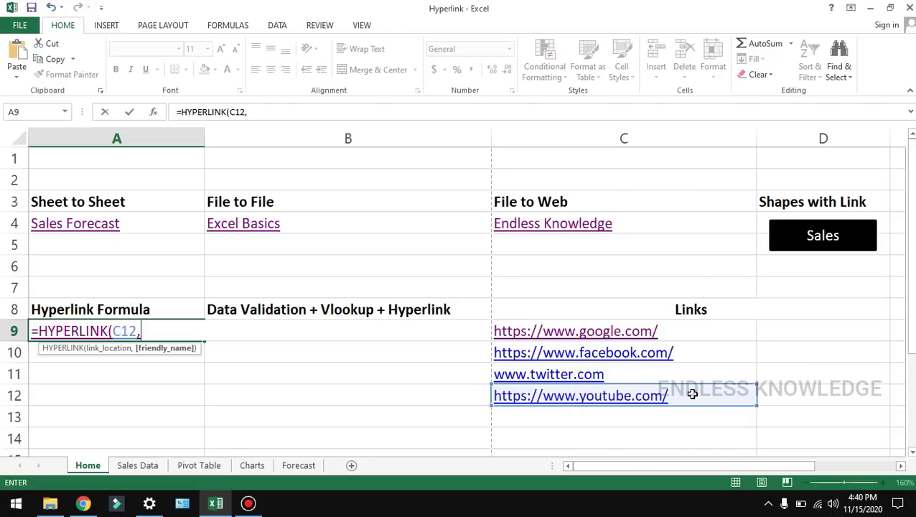
pyautogui.write('"Yo')
pyautogui.write('utbe")')
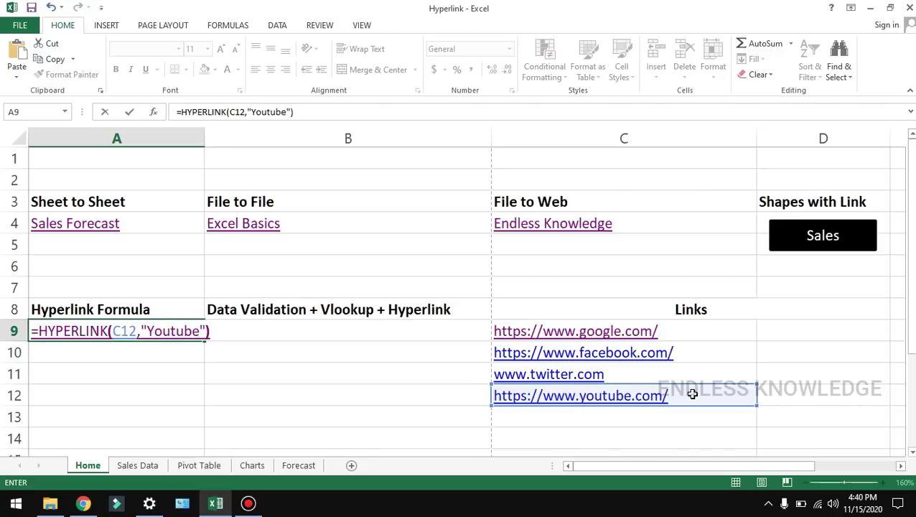
pyautogui.press('Return')
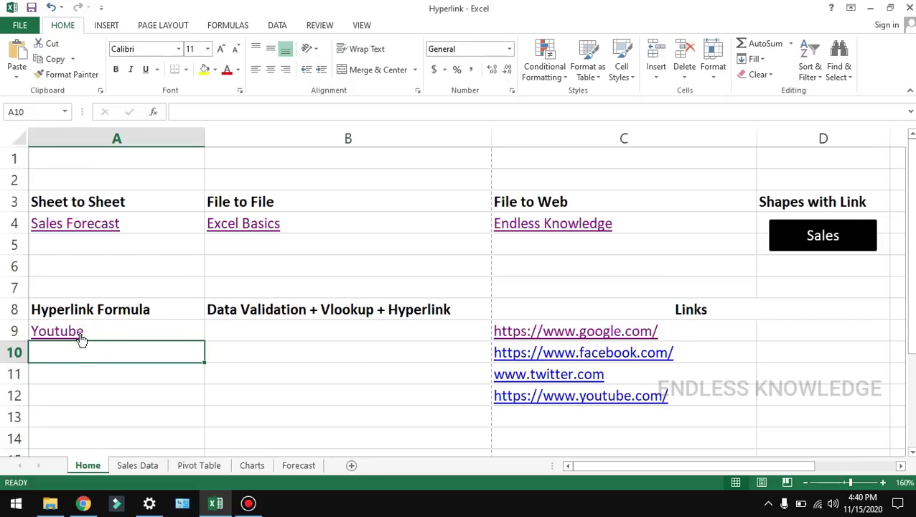
pyautogui.click(77, 336)
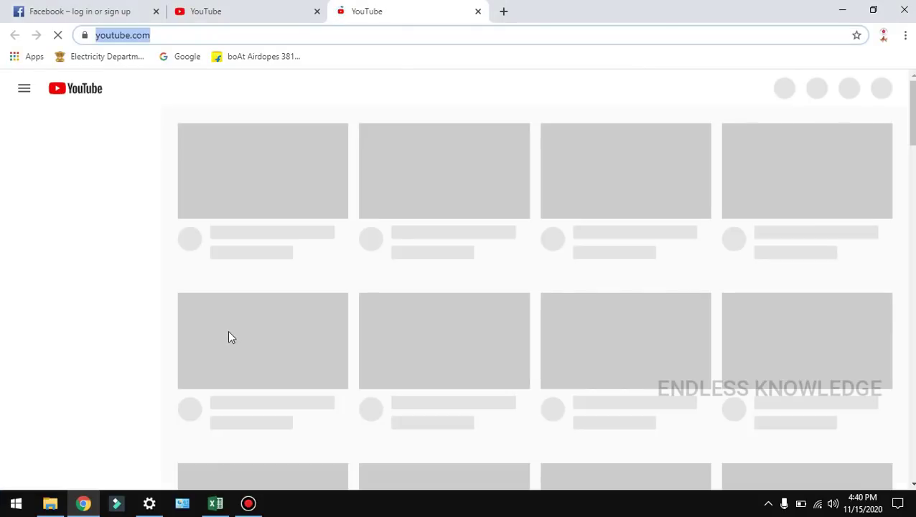
# Return from the YouTube page in Chrome to the Hyperlink workbook
pyautogui.click(216, 502)
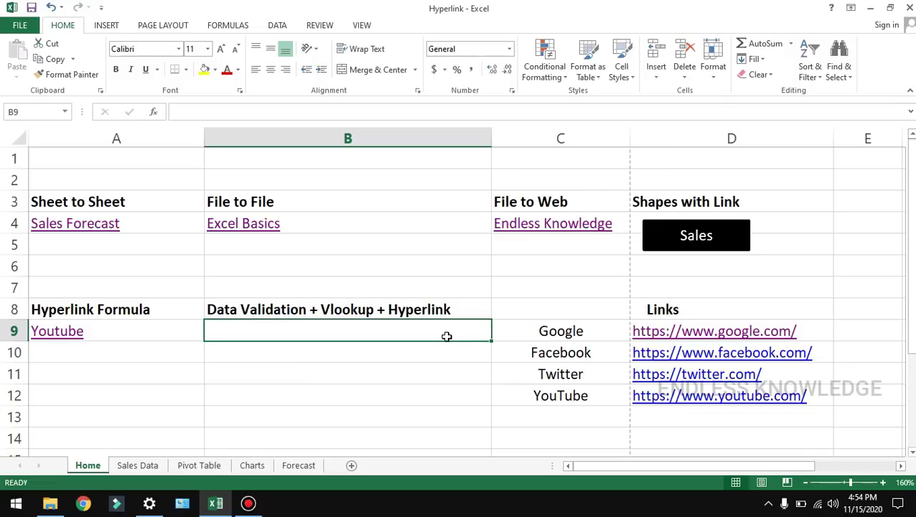
# Add List data validation to B9 with source $C$9:$C$12
pyautogui.click(281, 25)
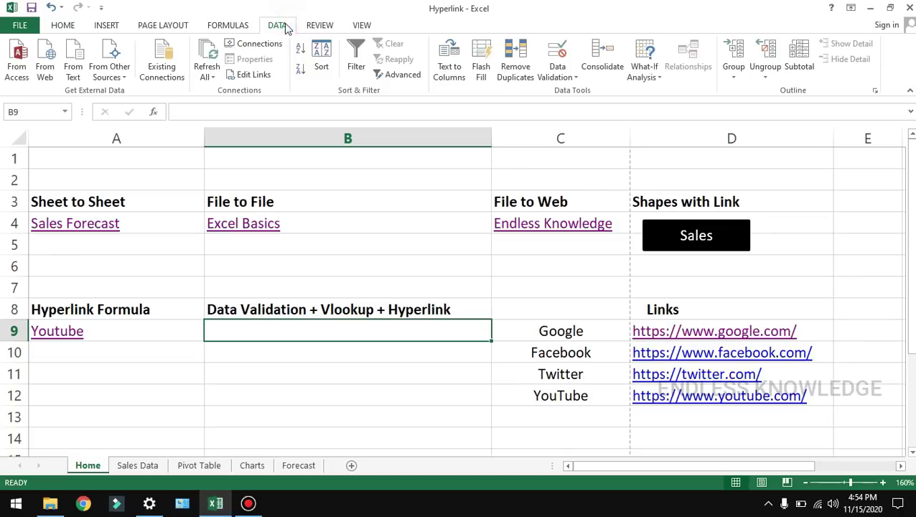
pyautogui.click(557, 54)
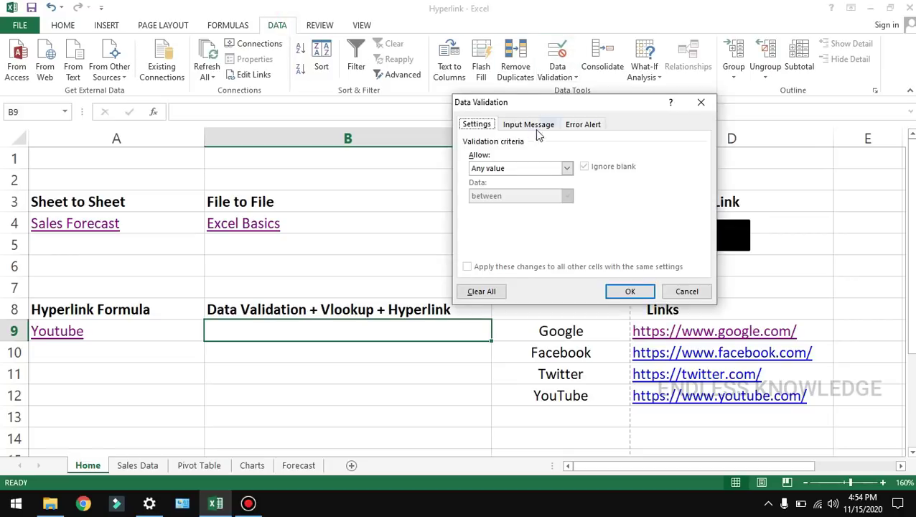
pyautogui.click(509, 168)
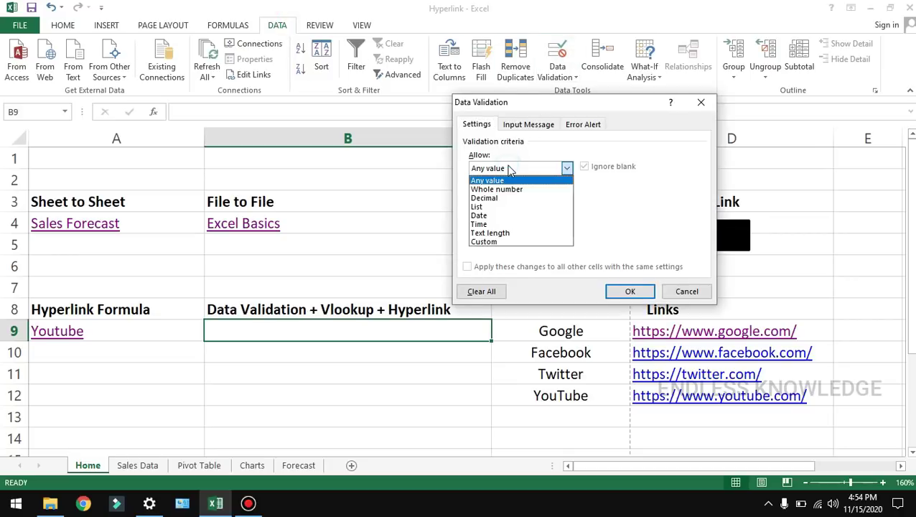
pyautogui.click(511, 207)
pyautogui.click(524, 223)
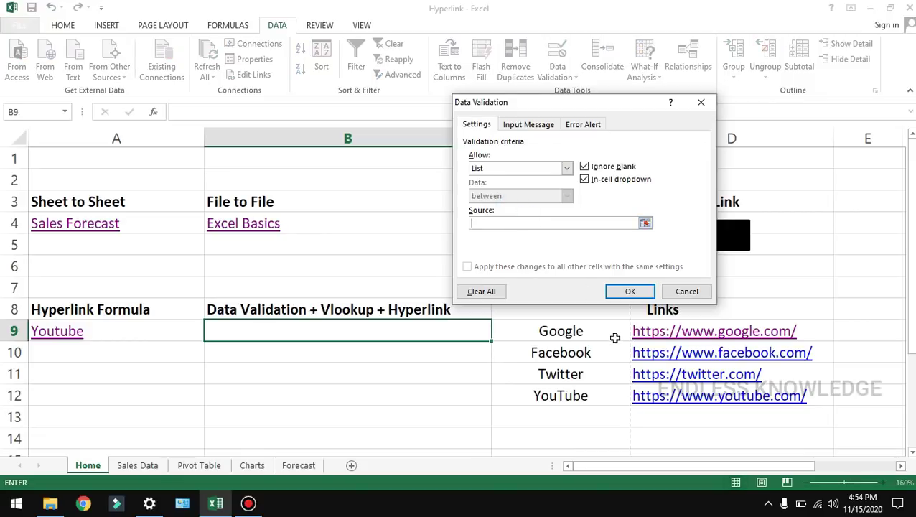
pyautogui.moveTo(612, 330); pyautogui.dragTo(609, 387)
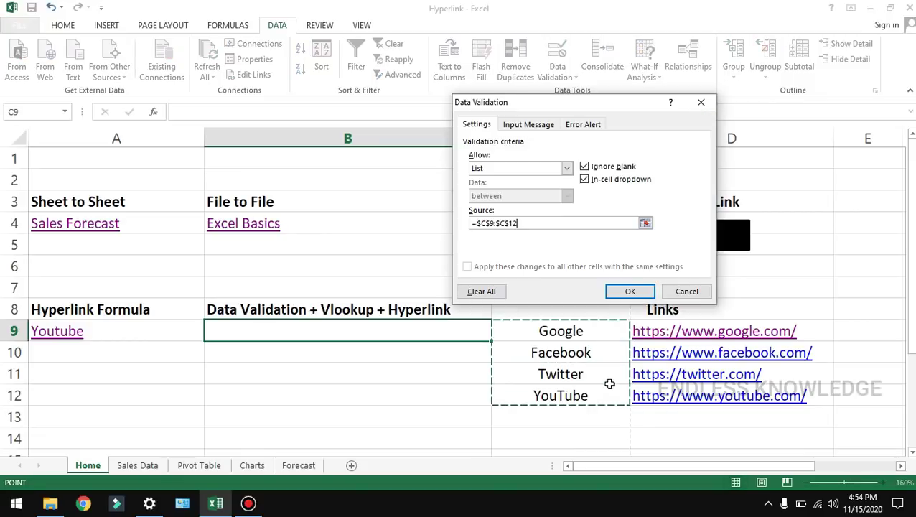
pyautogui.click(629, 292)
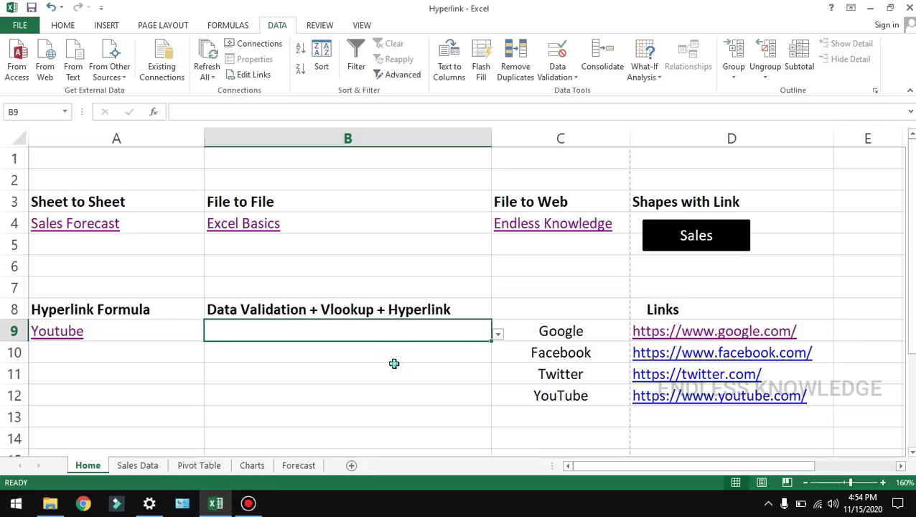
pyautogui.click(414, 344)
# Try Google and Facebook in B9's dropdown, leaving Google selected
pyautogui.click(434, 333)
pyautogui.click(497, 336)
pyautogui.click(397, 349)
pyautogui.click(498, 335)
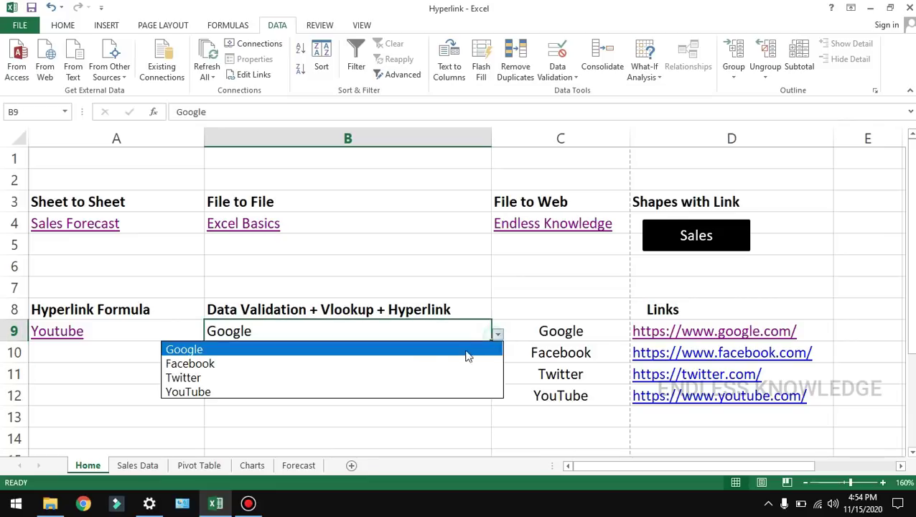
pyautogui.click(387, 364)
pyautogui.click(498, 336)
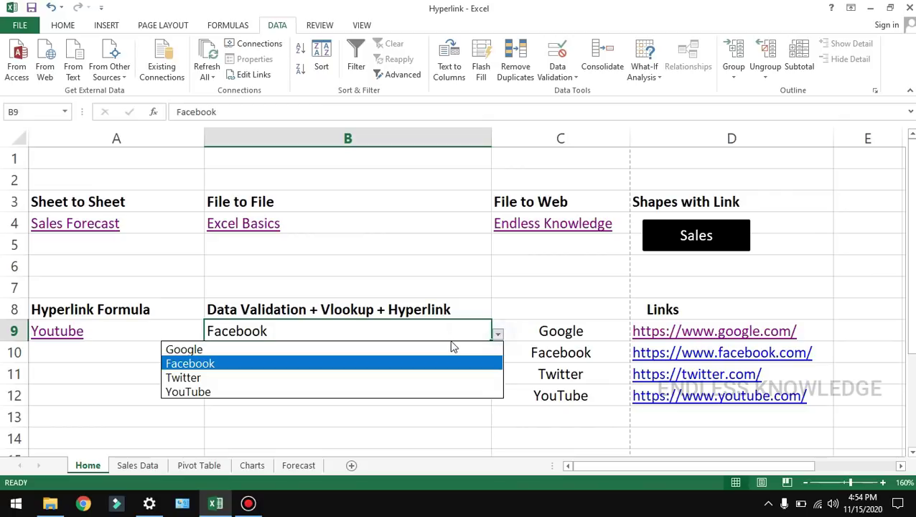
pyautogui.click(437, 349)
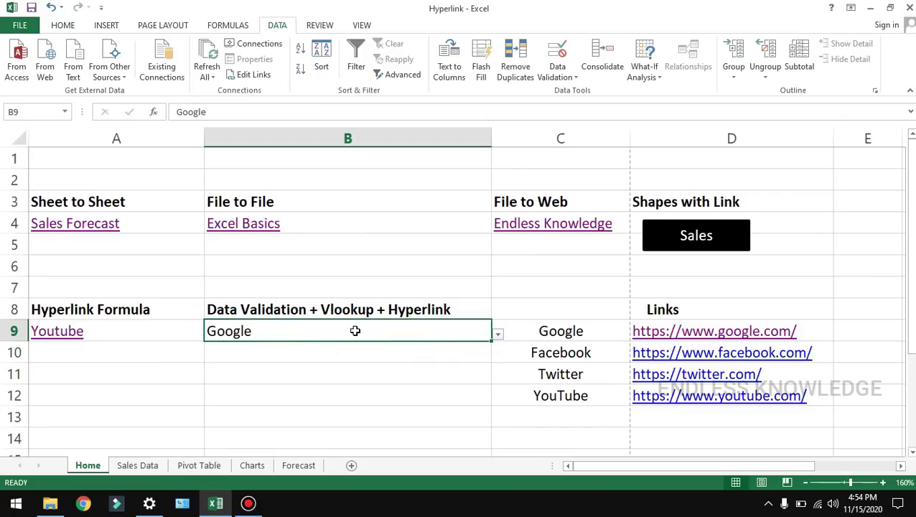
pyautogui.click(281, 353)
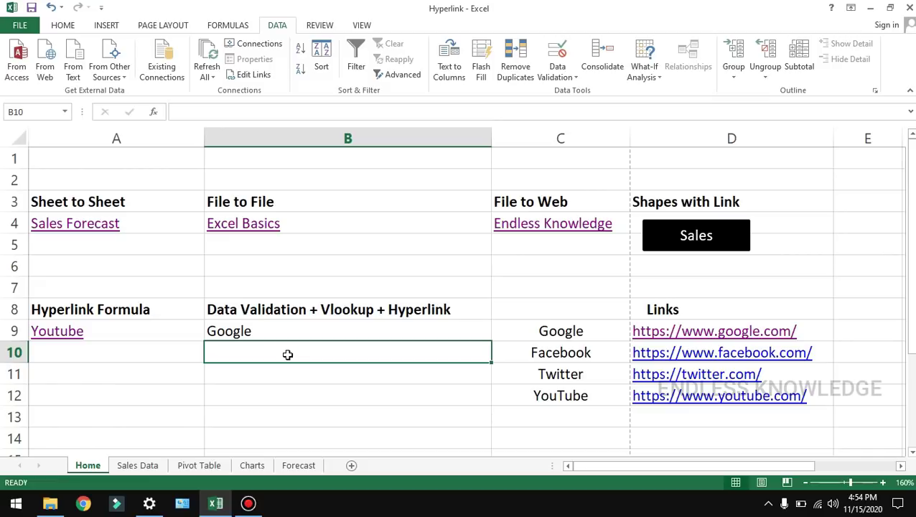
# Choose Facebook from B9's dropdown list
pyautogui.click(488, 332)
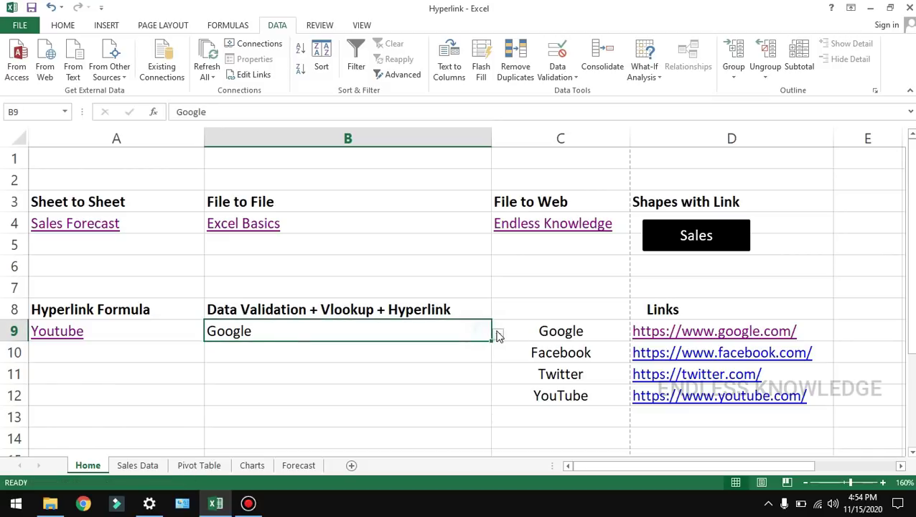
pyautogui.click(497, 336)
pyautogui.click(399, 362)
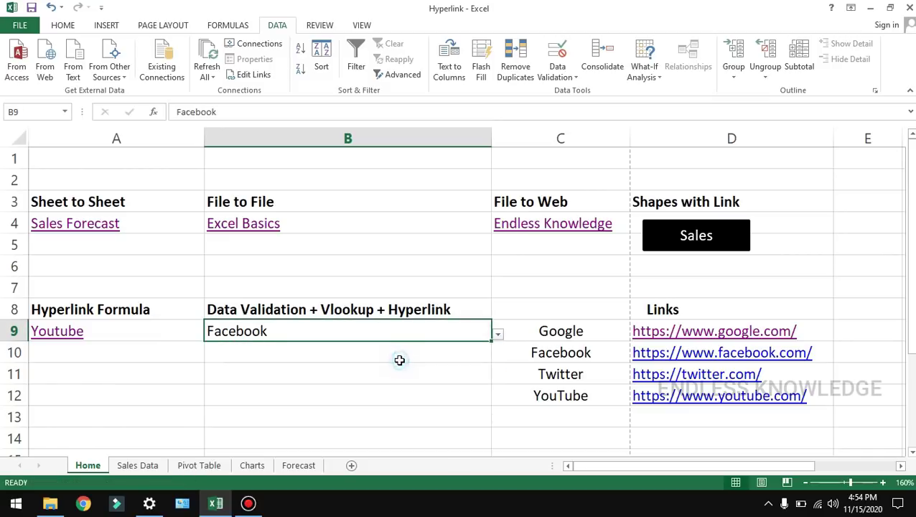
pyautogui.click(357, 350)
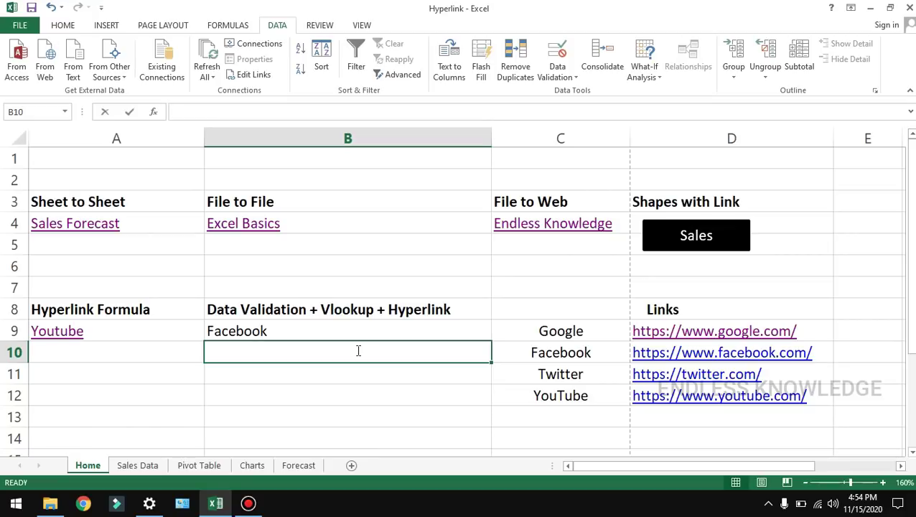
# Enter =VLOOKUP(B9,C9:D12,2,FALSE) in B10 to return Facebook's URL
pyautogui.write('=vloo')
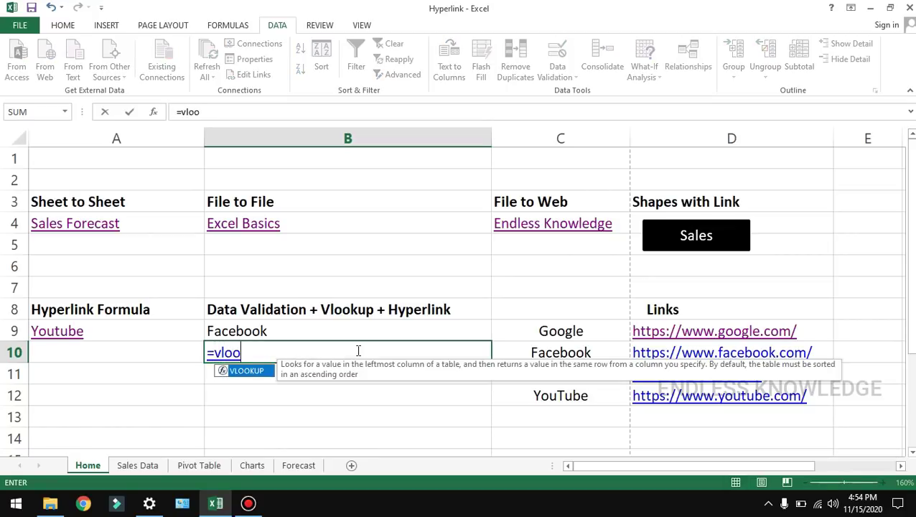
pyautogui.press('Tab')
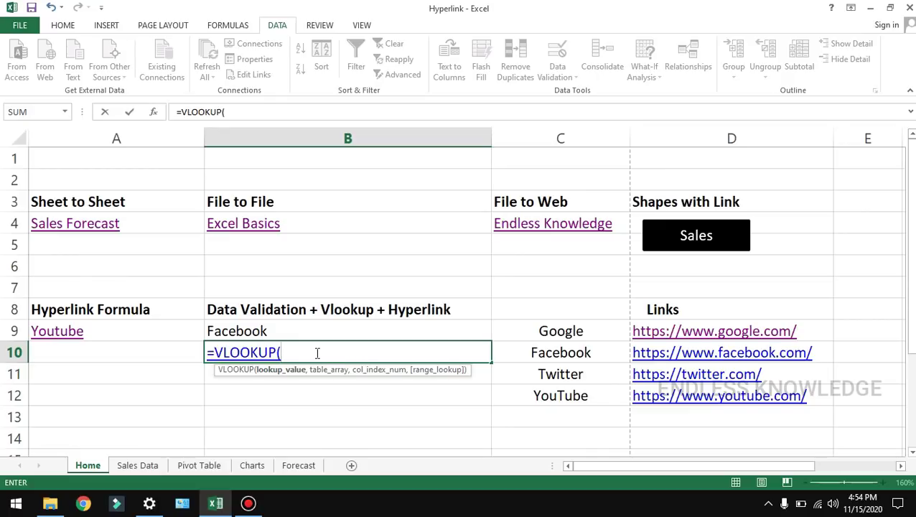
pyautogui.click(300, 328)
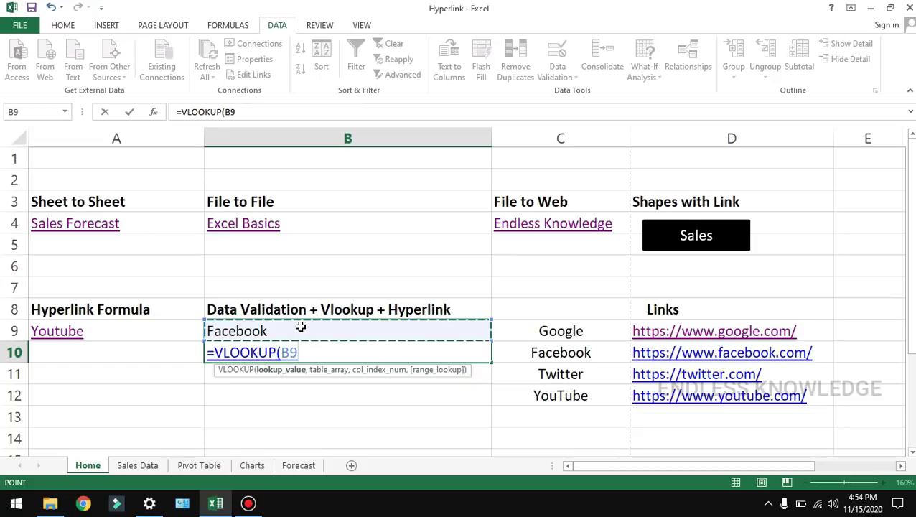
pyautogui.write(',')
pyautogui.moveTo(580, 336)
pyautogui.mouseDown()
pyautogui.moveTo(740, 406)
pyautogui.moveTo(741, 394)
pyautogui.mouseUp()
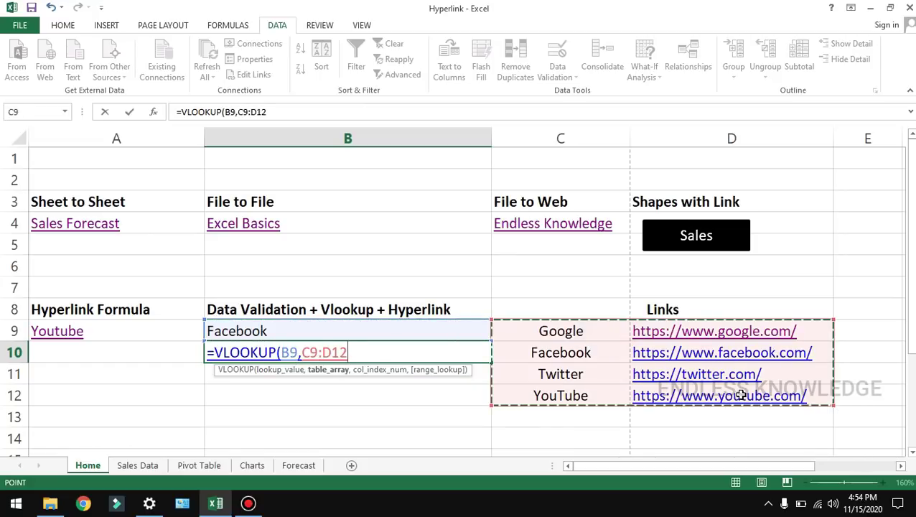
pyautogui.write(',')
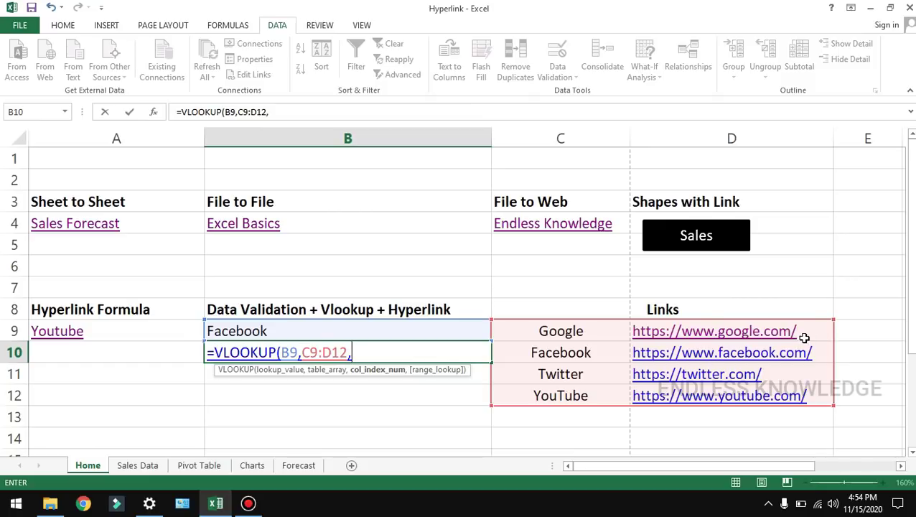
pyautogui.write('2')
pyautogui.write(',')
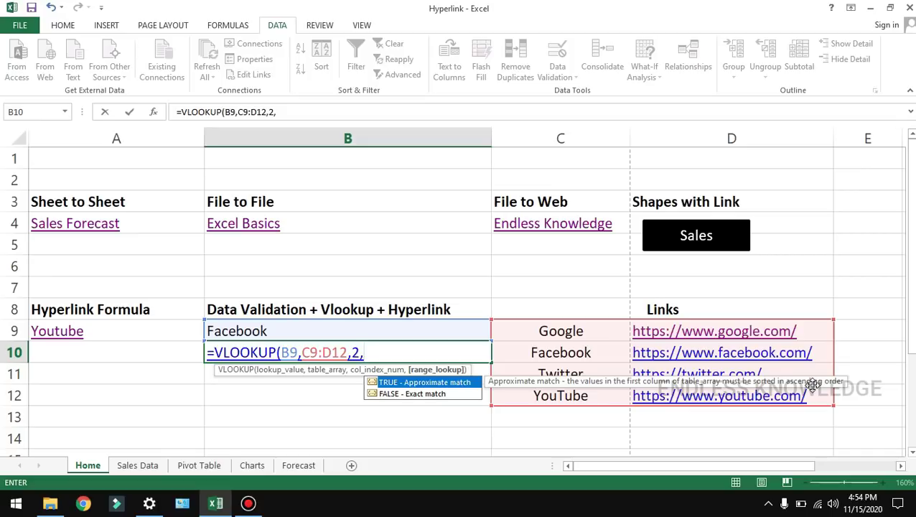
pyautogui.press('Down')
pyautogui.press('Tab')
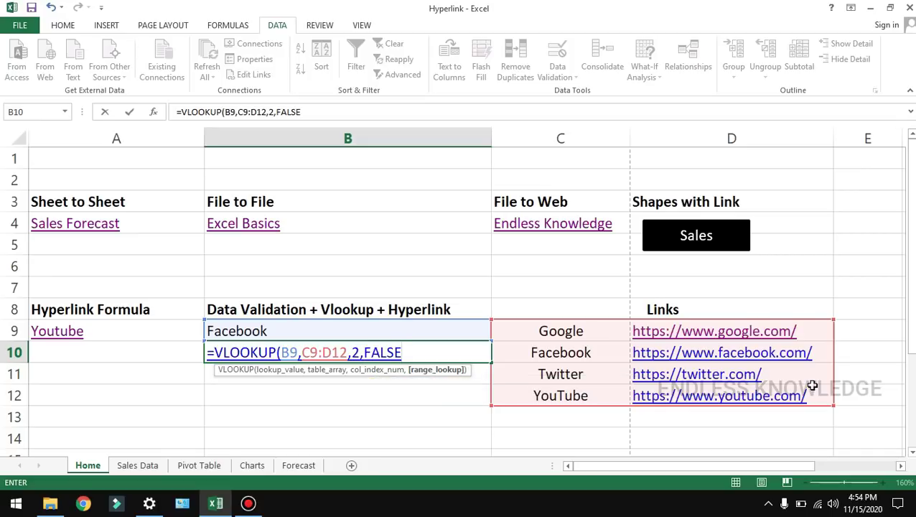
pyautogui.write(')')
pyautogui.press('Return')
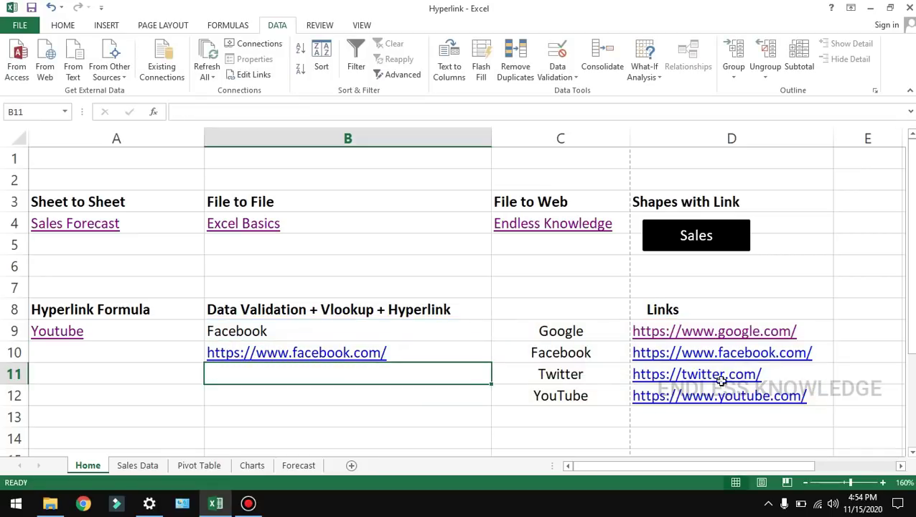
# Choose Facebook in B9's dropdown and check B10's VLOOKUP result
pyautogui.click(412, 334)
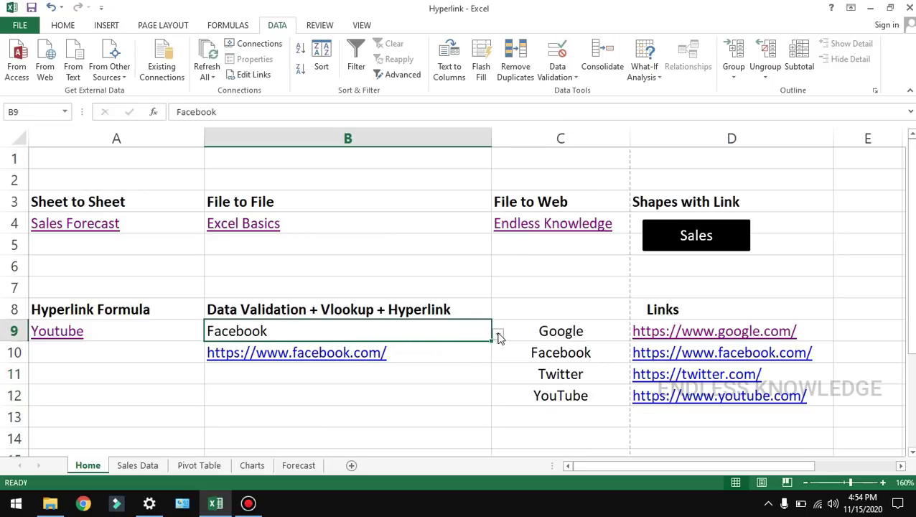
pyautogui.click(497, 334)
pyautogui.click(421, 365)
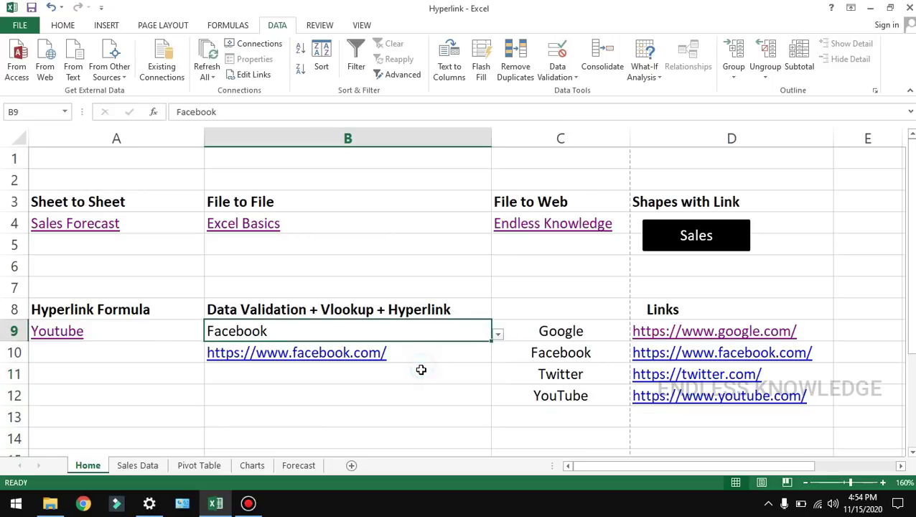
pyautogui.click(381, 356)
pyautogui.click(486, 332)
pyautogui.click(497, 335)
pyautogui.click(390, 377)
pyautogui.click(497, 334)
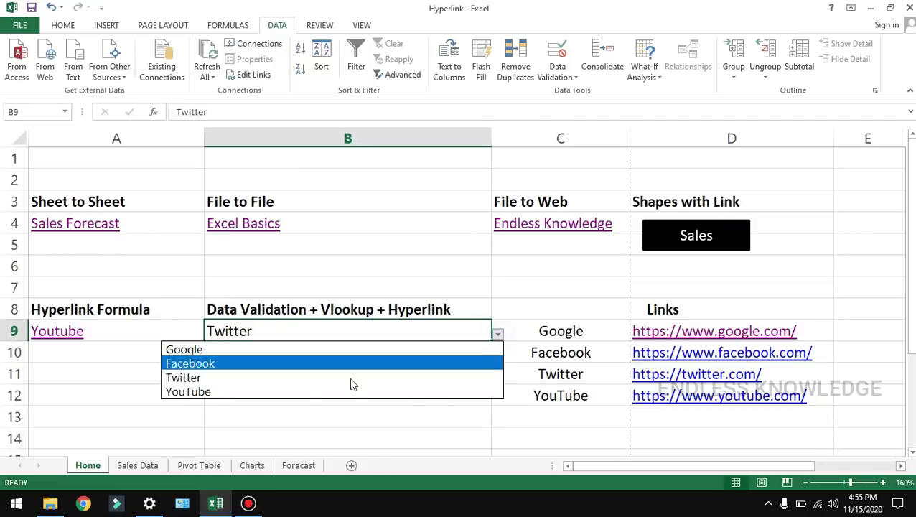
pyautogui.click(328, 392)
pyautogui.click(330, 359)
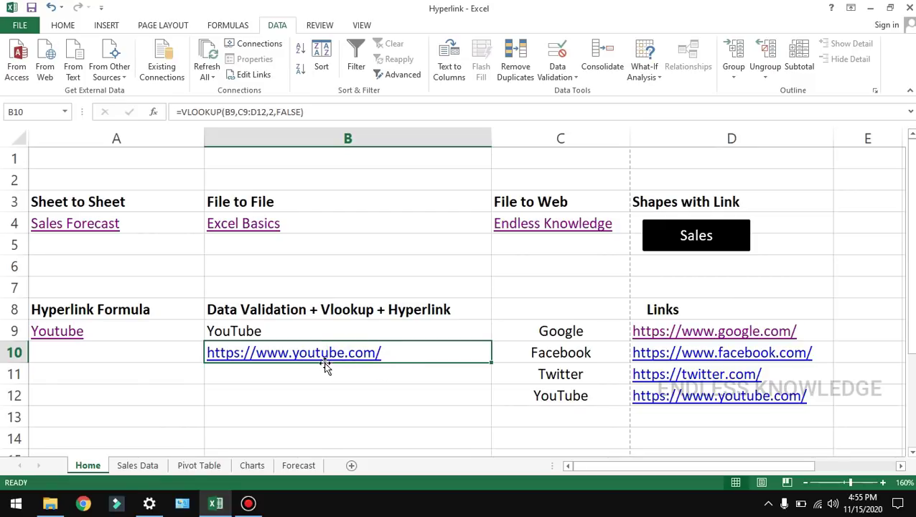
pyautogui.click(354, 371)
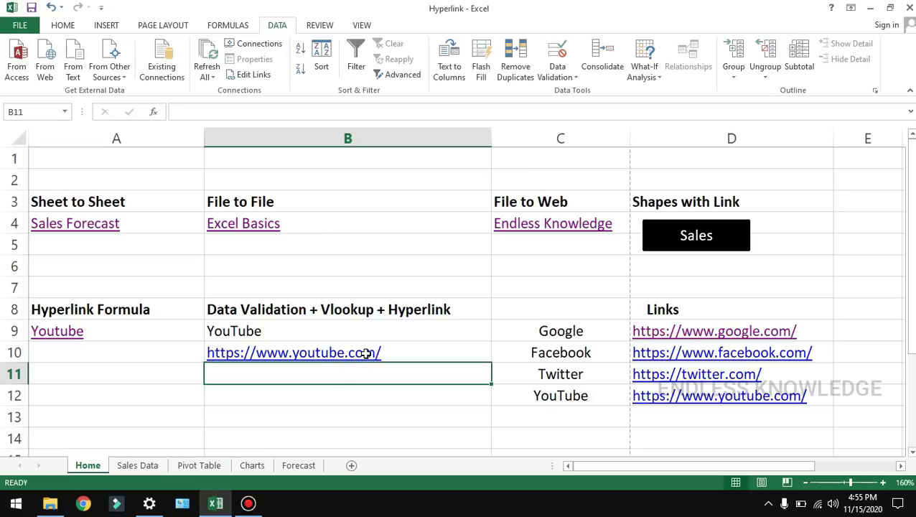
pyautogui.click(367, 352)
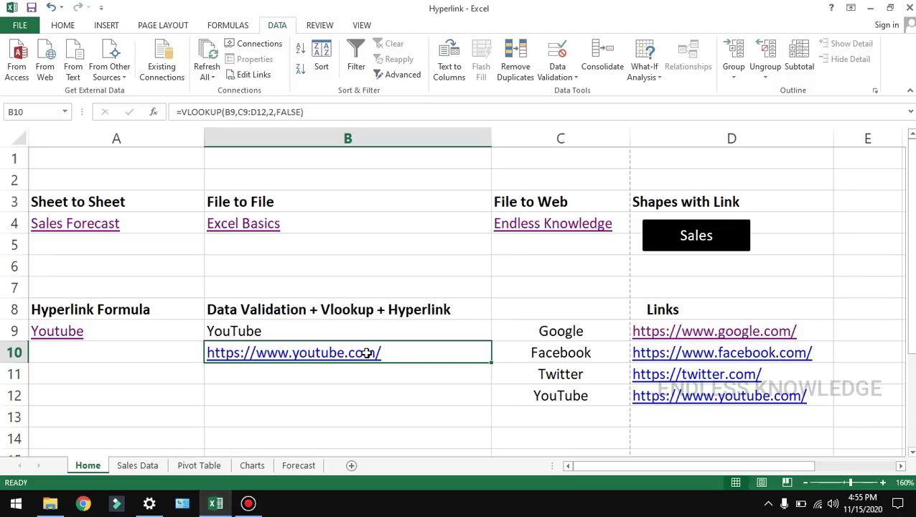
# Change B10's formula to =HYPERLINK(VLOOKUP(B9,C9:D12,2,FALSE)) so youtube.com becomes clickable
pyautogui.doubleClick(458, 351)
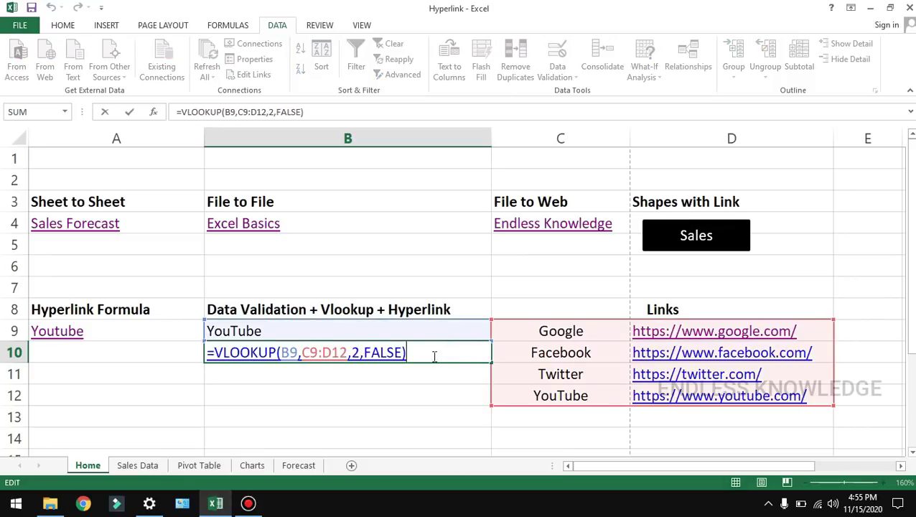
pyautogui.click(215, 353)
pyautogui.write('hy')
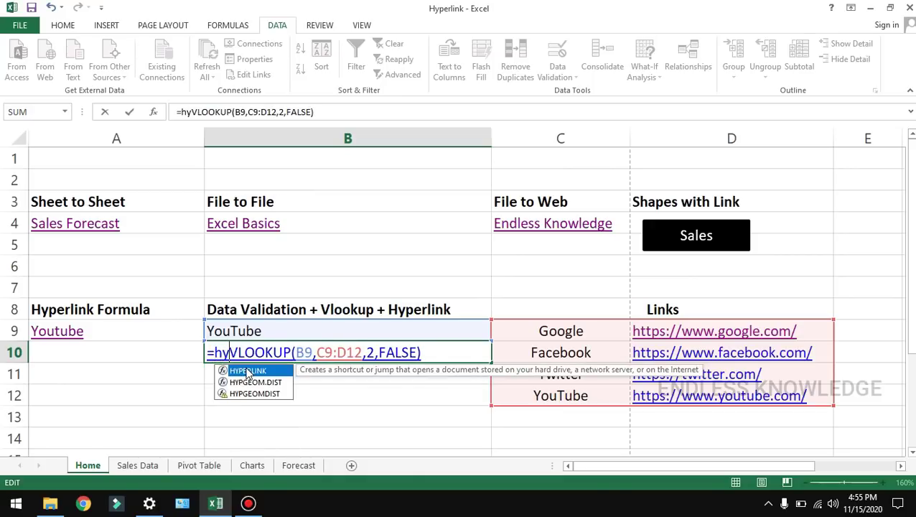
pyautogui.write('per')
pyautogui.doubleClick(248, 370)
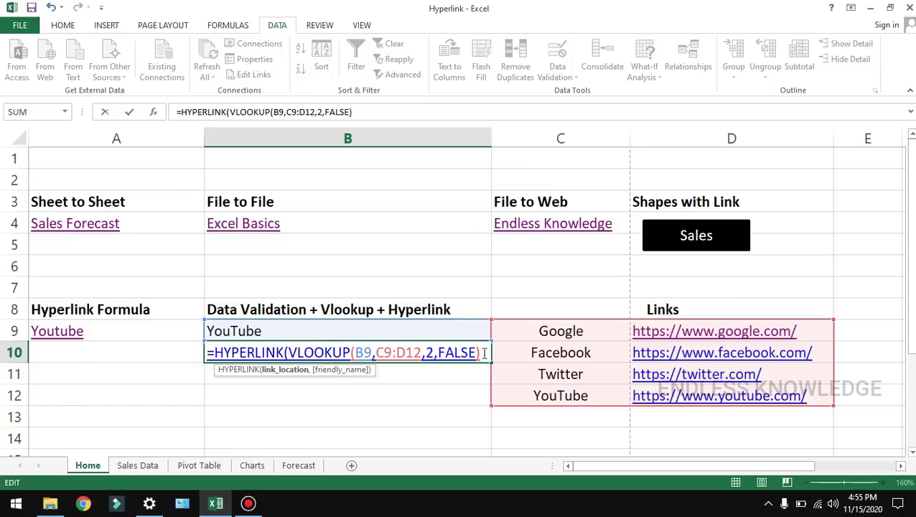
pyautogui.write(',')
pyautogui.press('BackSpace')
pyautogui.write(')')
pyautogui.press('Return')
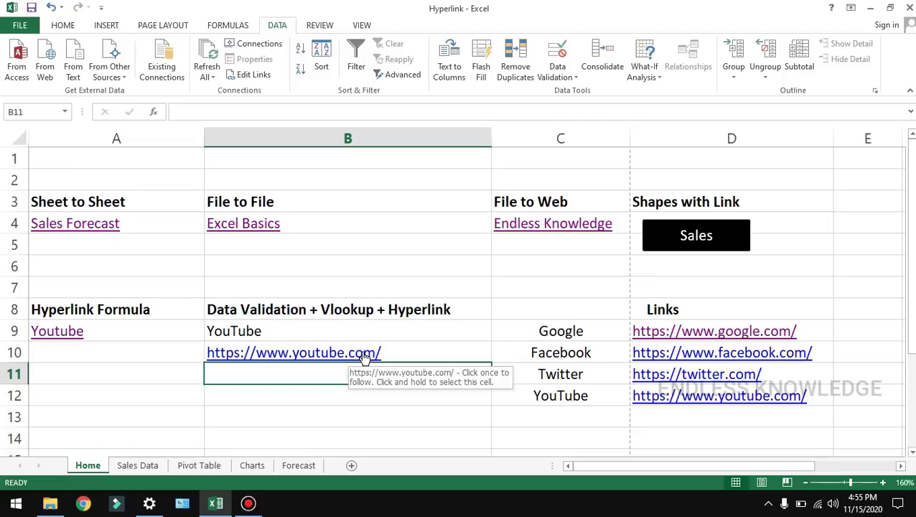
# Set B9 to Google, follow B10's google.com link in Chrome, then close Chrome
pyautogui.click(451, 332)
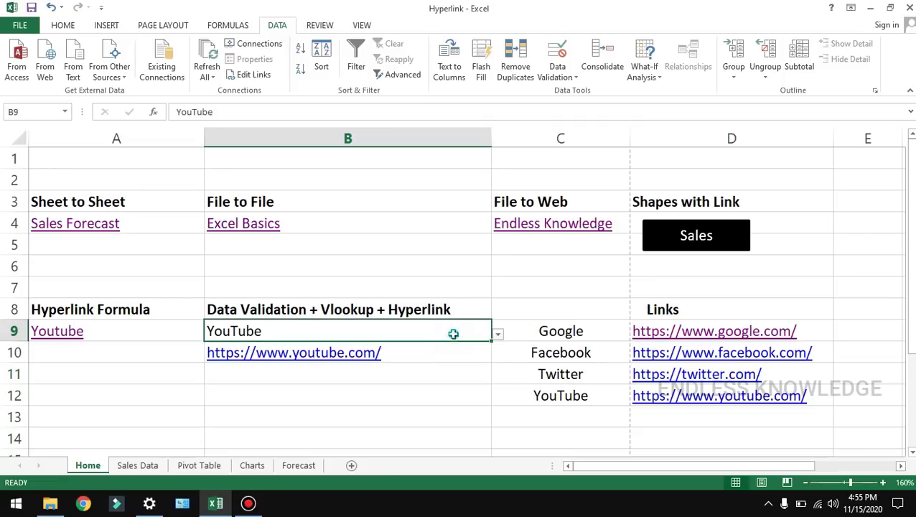
pyautogui.click(497, 335)
pyautogui.click(400, 351)
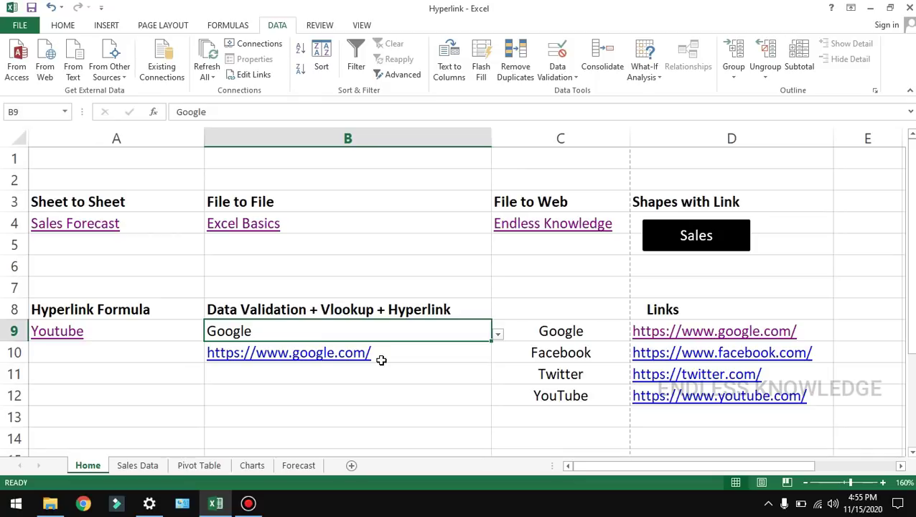
pyautogui.click(345, 354)
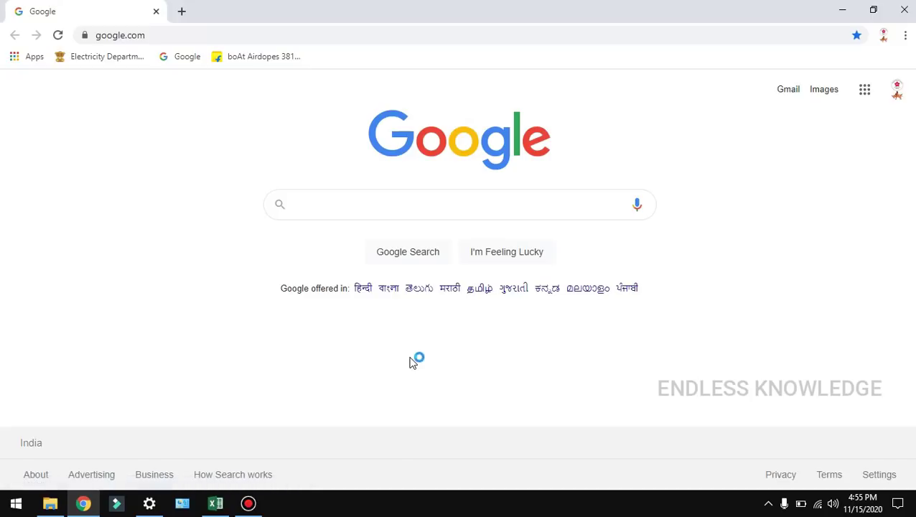
pyautogui.click(903, 10)
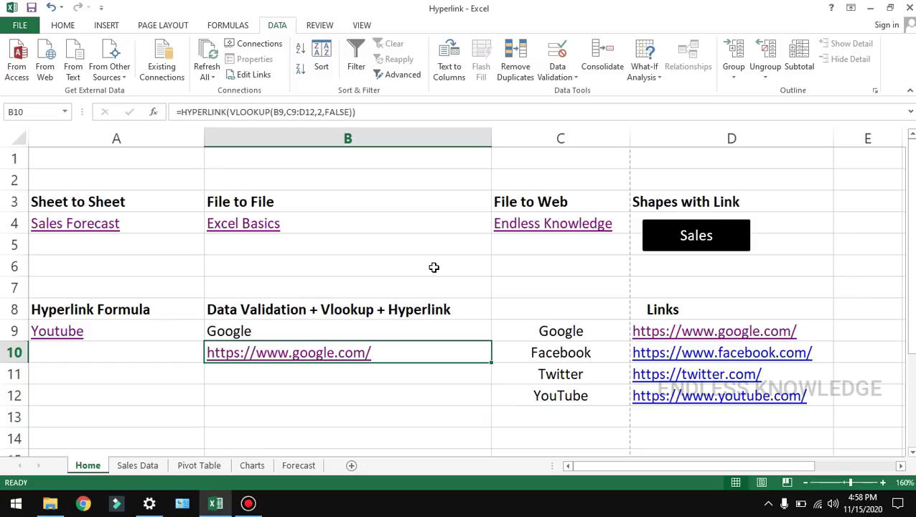
# Follow the Sales Forecast link and rename the Forecast sheet tab to 'Forecas'
pyautogui.click(135, 225)
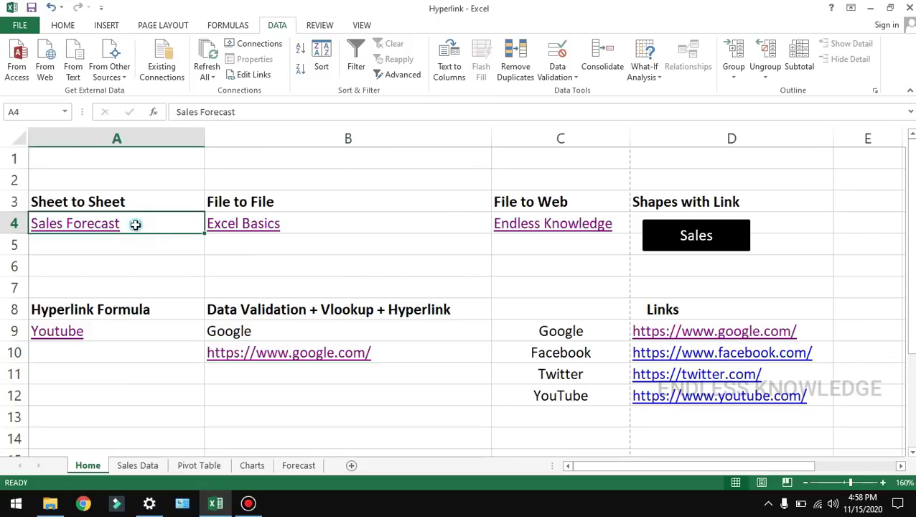
pyautogui.click(112, 224)
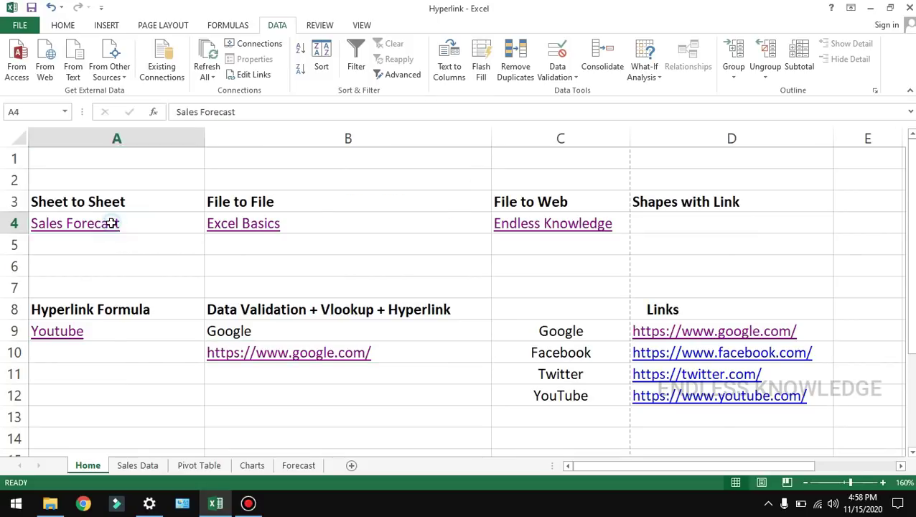
pyautogui.rightClick(315, 462)
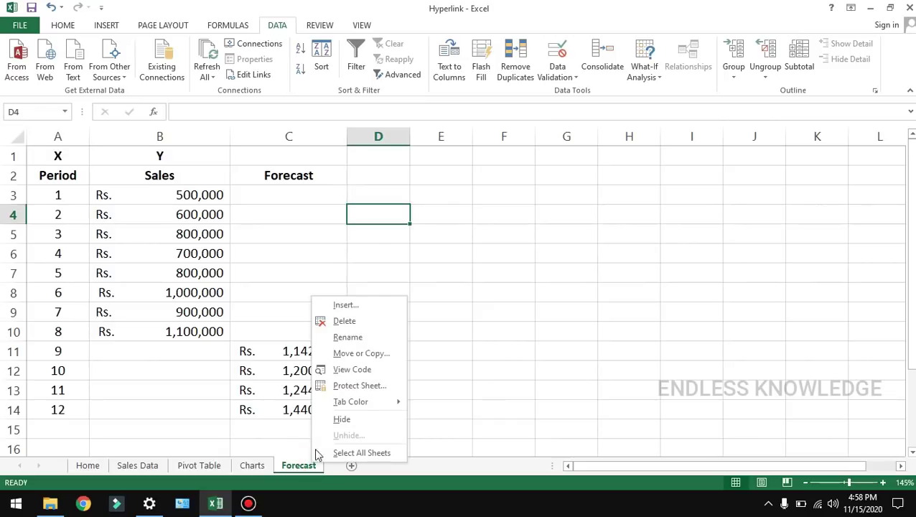
pyautogui.click(374, 337)
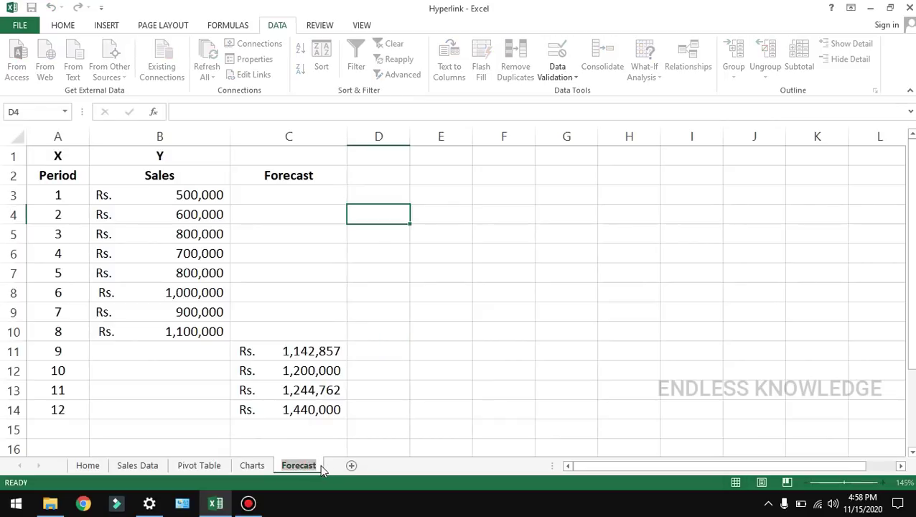
pyautogui.press('Return')
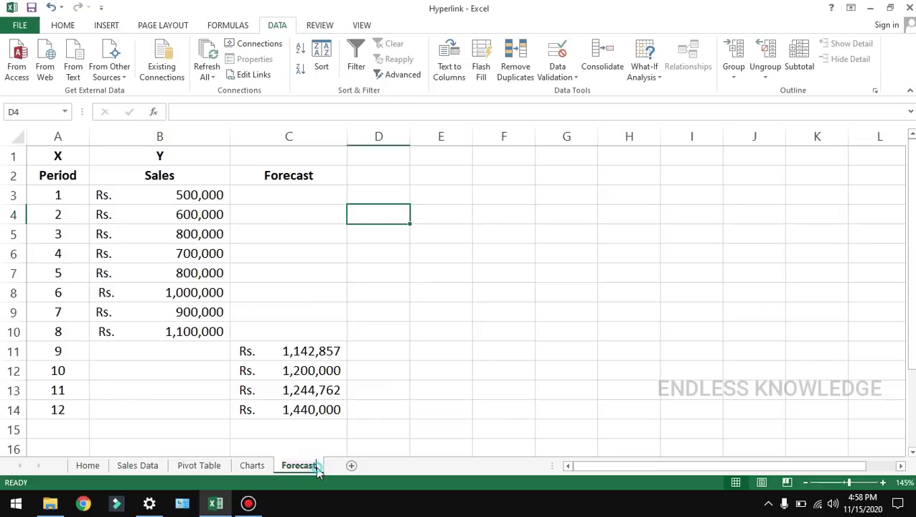
pyautogui.doubleClick(316, 466)
pyautogui.press('BackSpace')
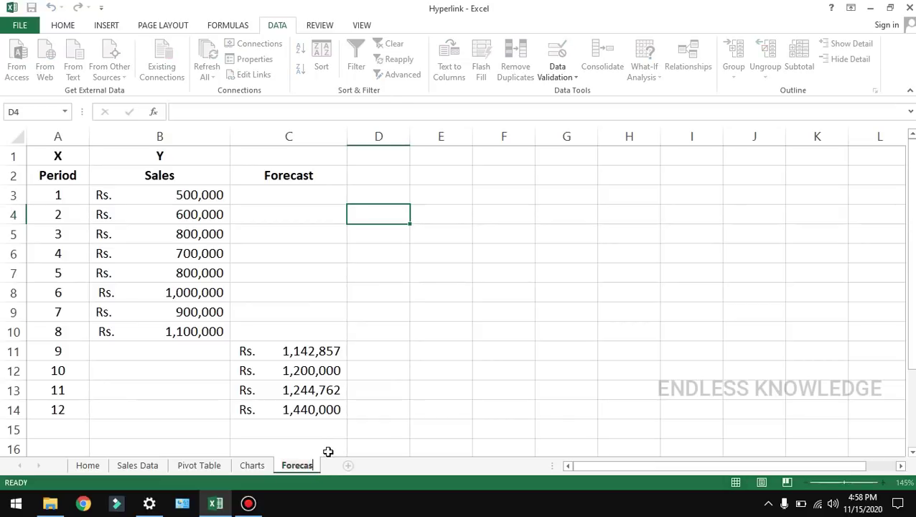
pyautogui.press('Return')
pyautogui.click(89, 466)
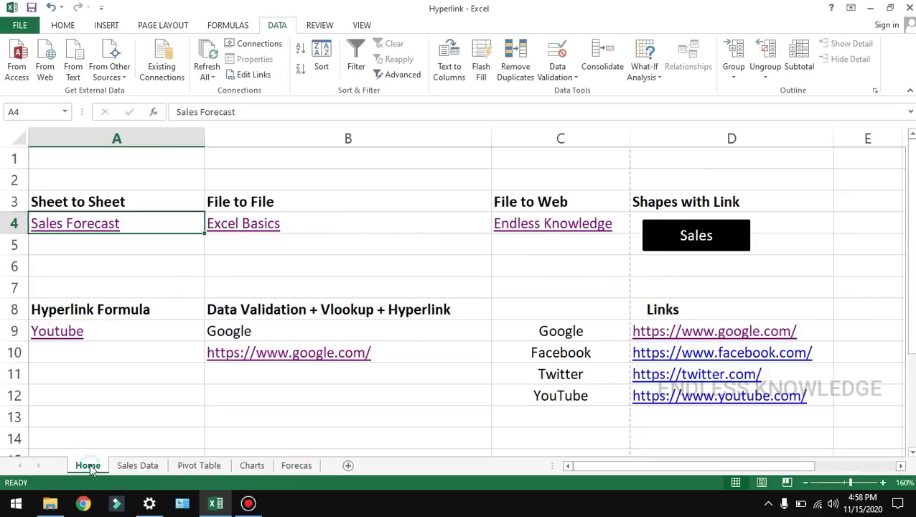
pyautogui.click(101, 234)
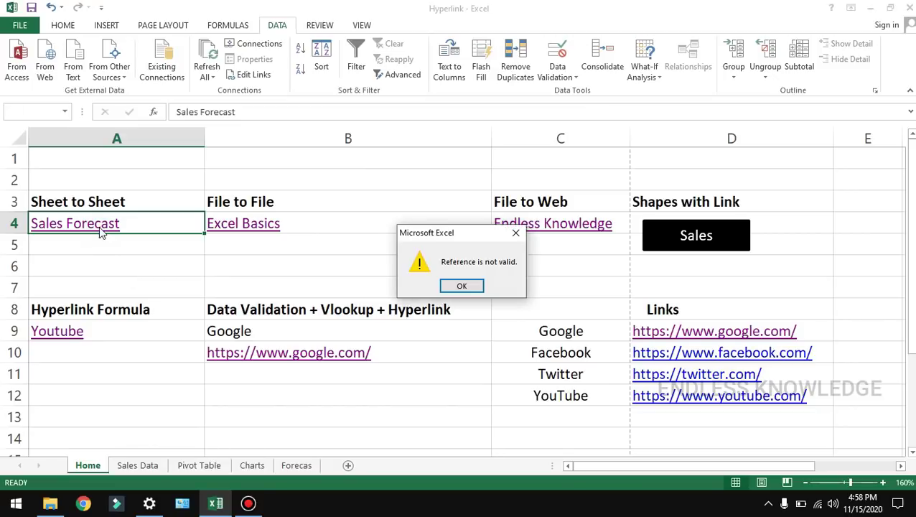
pyautogui.click(460, 285)
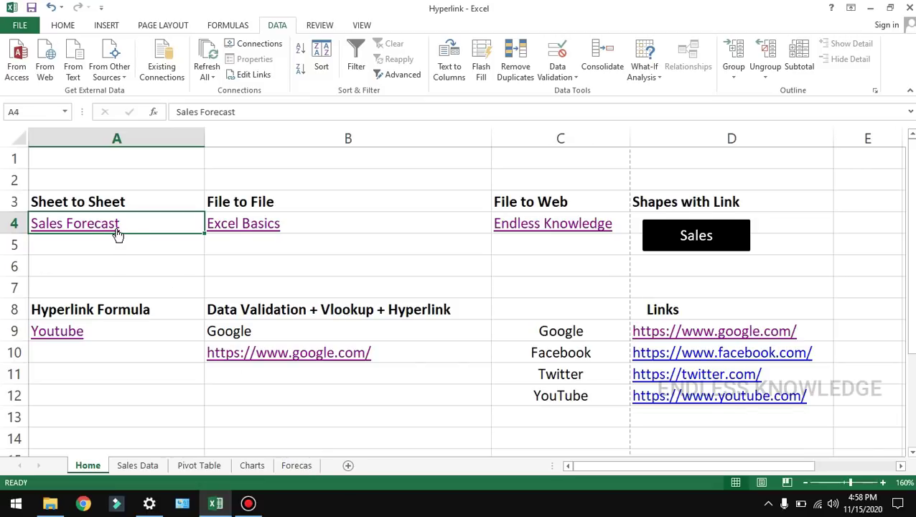
pyautogui.moveTo(119, 234)
pyautogui.click(302, 229)
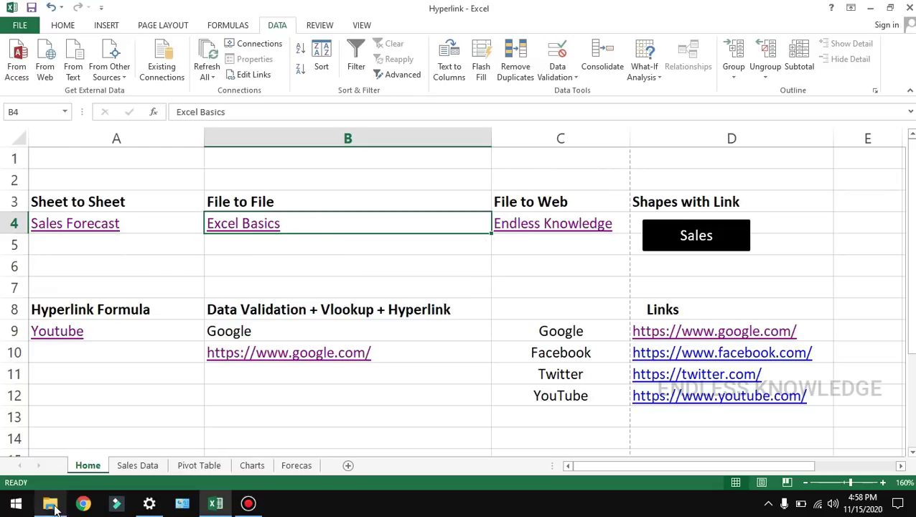
# In File Explorer, rename the Excel Basics workbook to 'Excel Basic' and return to Excel
pyautogui.click(50, 502)
pyautogui.click(178, 118)
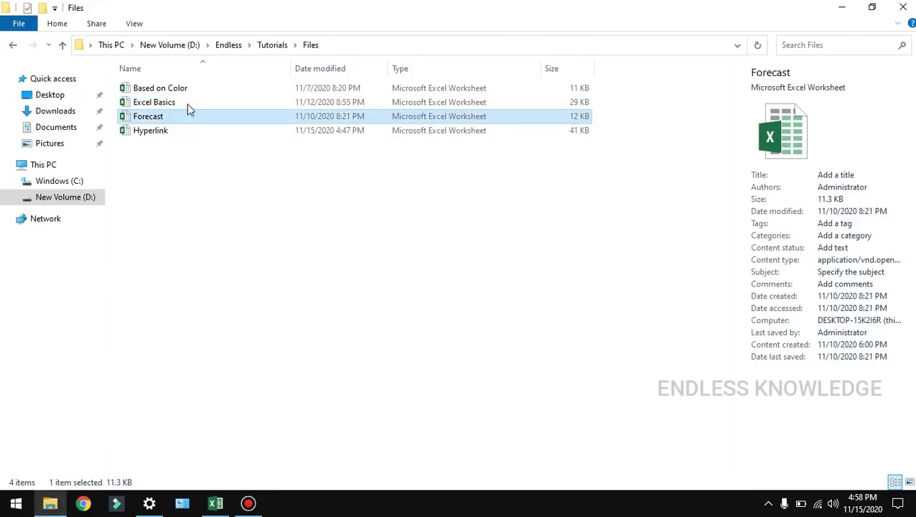
pyautogui.click(189, 107)
pyautogui.click(188, 103)
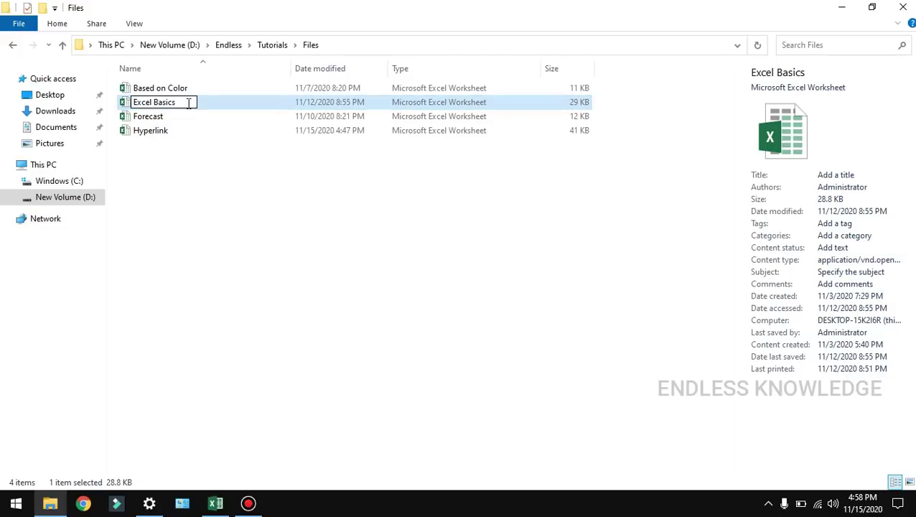
pyautogui.press('BackSpace')
pyautogui.press('Return')
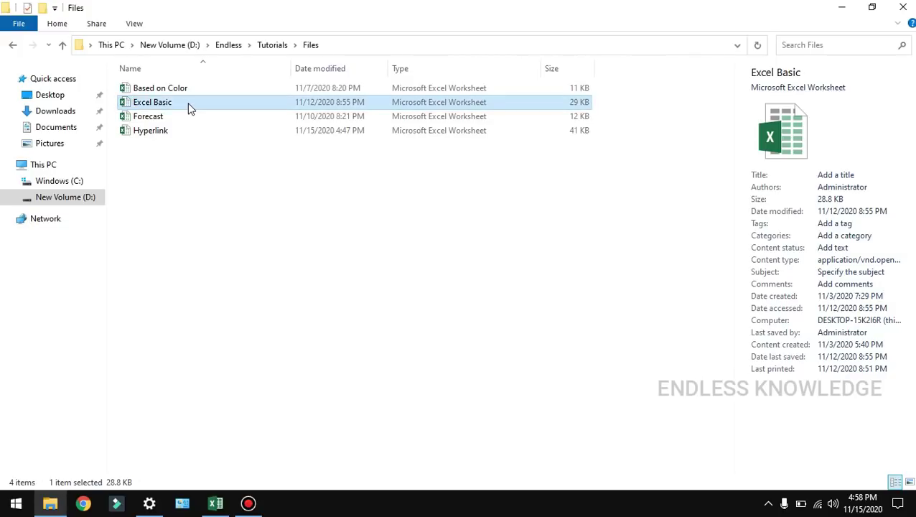
pyautogui.click(188, 223)
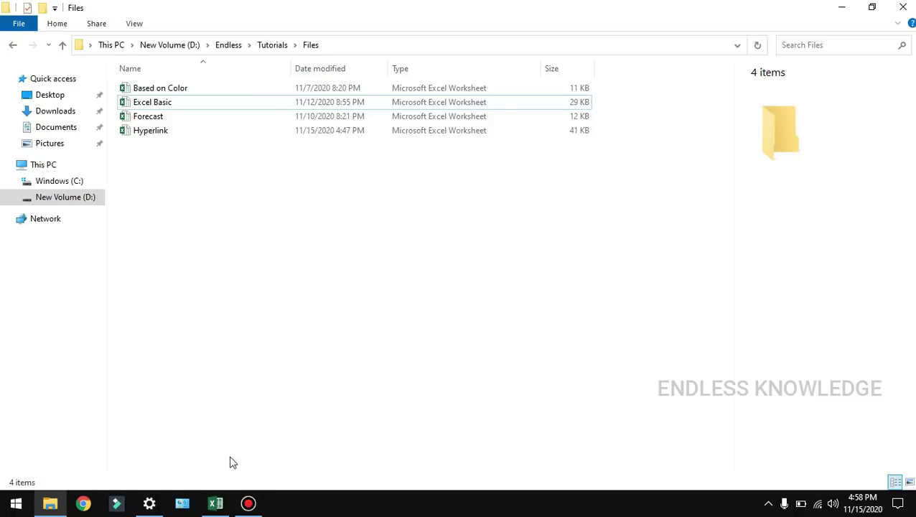
pyautogui.click(215, 503)
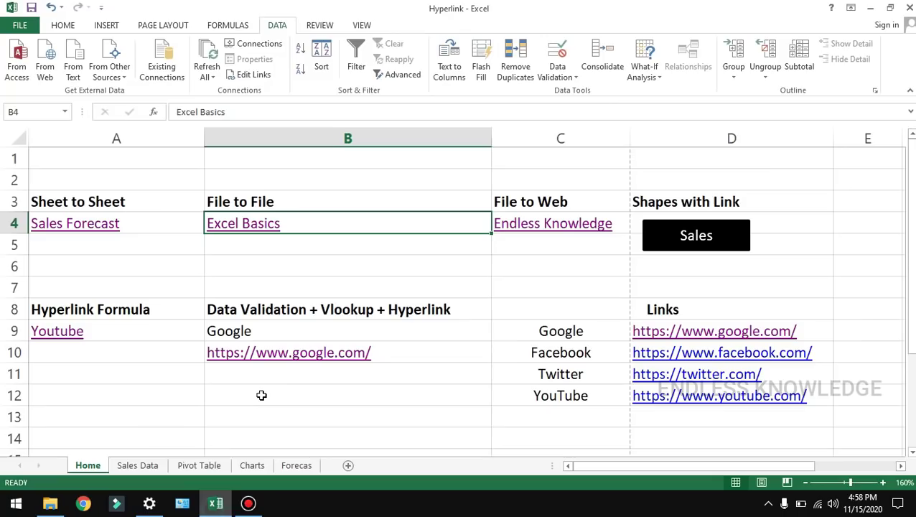
# Test the Excel Basics link, dismiss the cannot-open-file error, and view A9's =HYPERLINK(D12,"Youtube") formula
pyautogui.click(257, 225)
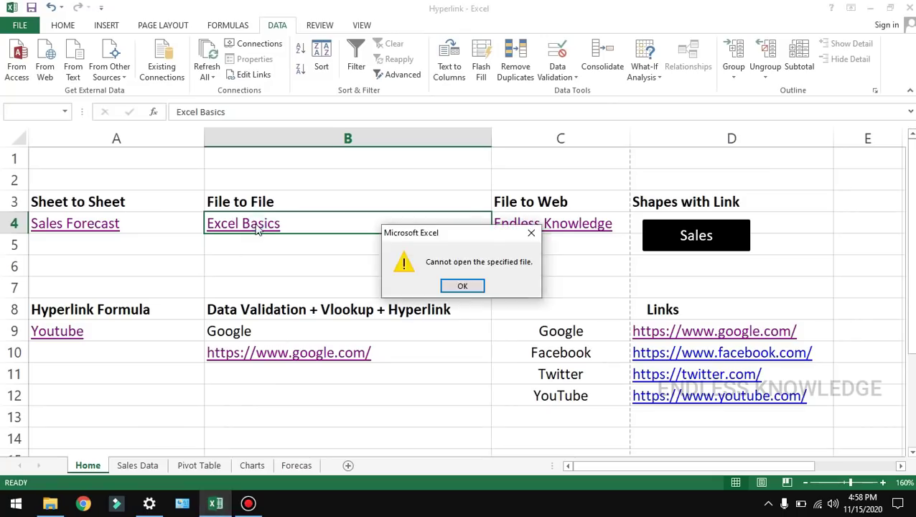
pyautogui.click(468, 287)
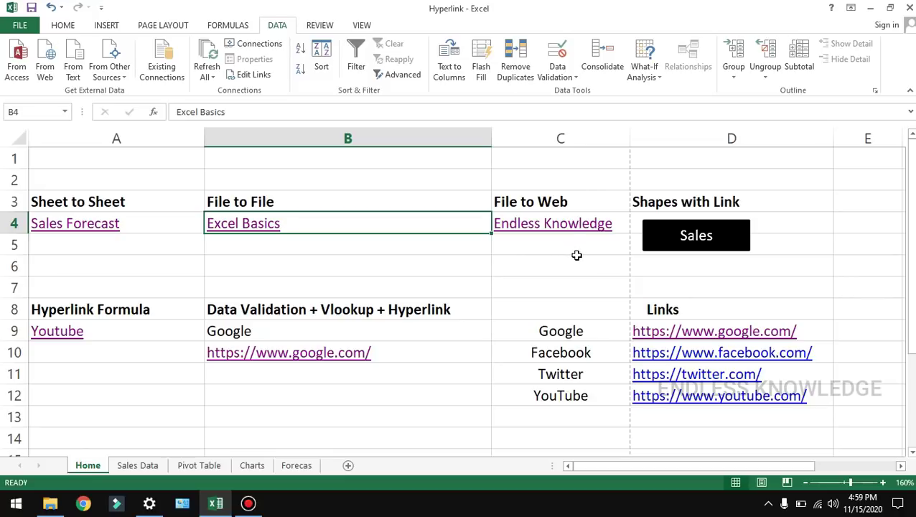
pyautogui.click(118, 333)
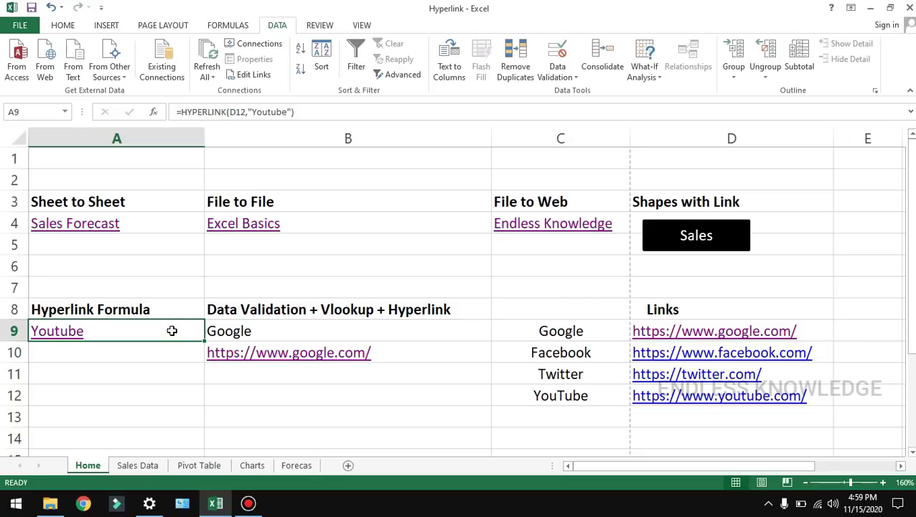
pyautogui.click(325, 397)
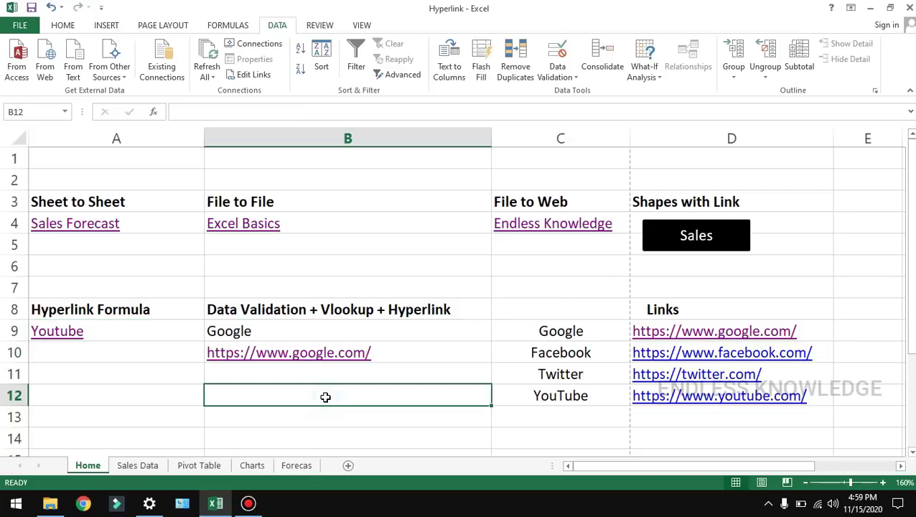
pyautogui.write('www.go')
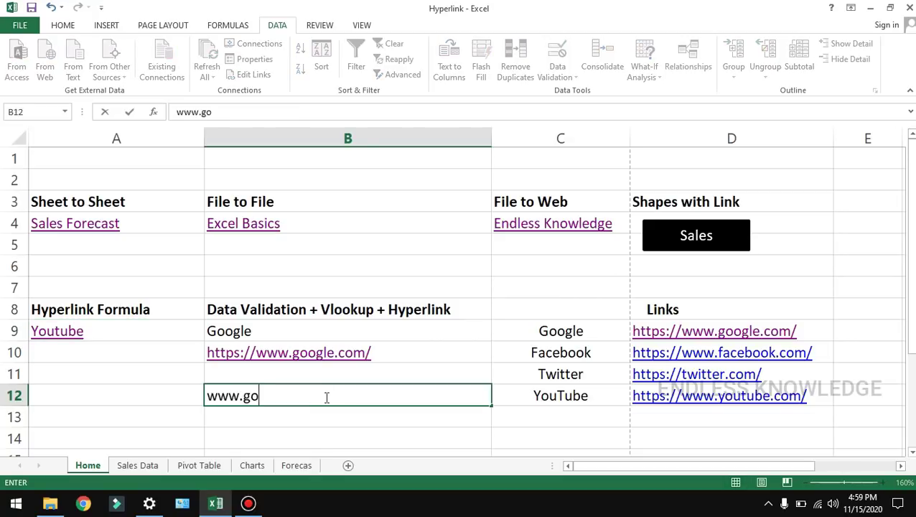
pyautogui.write('ogle.')
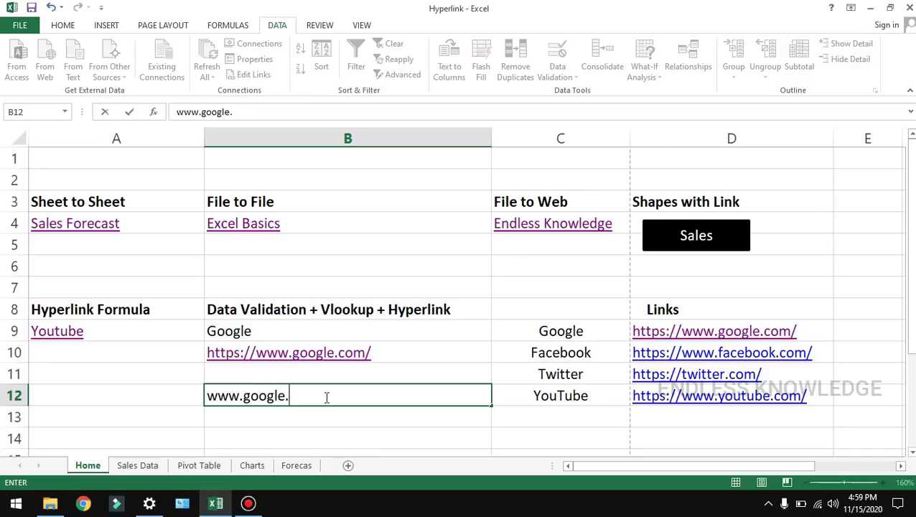
pyautogui.write('com')
pyautogui.press('Return')
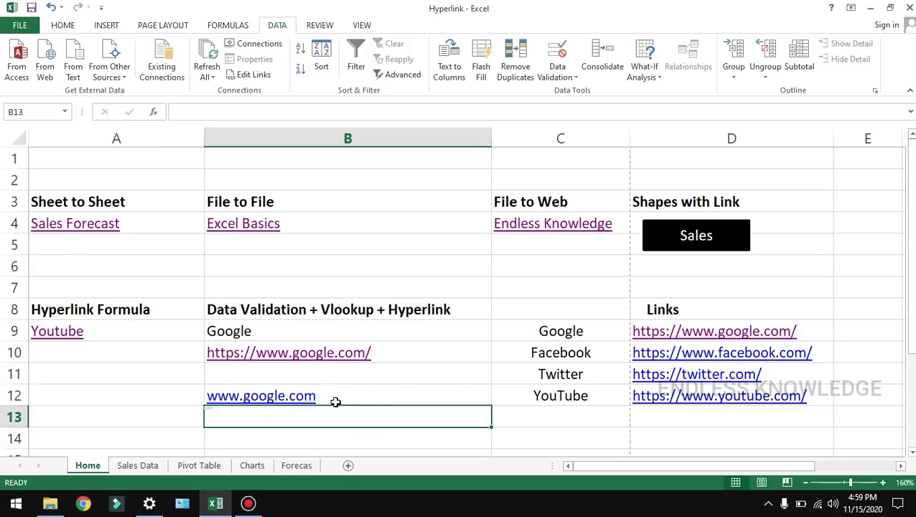
pyautogui.click(334, 400)
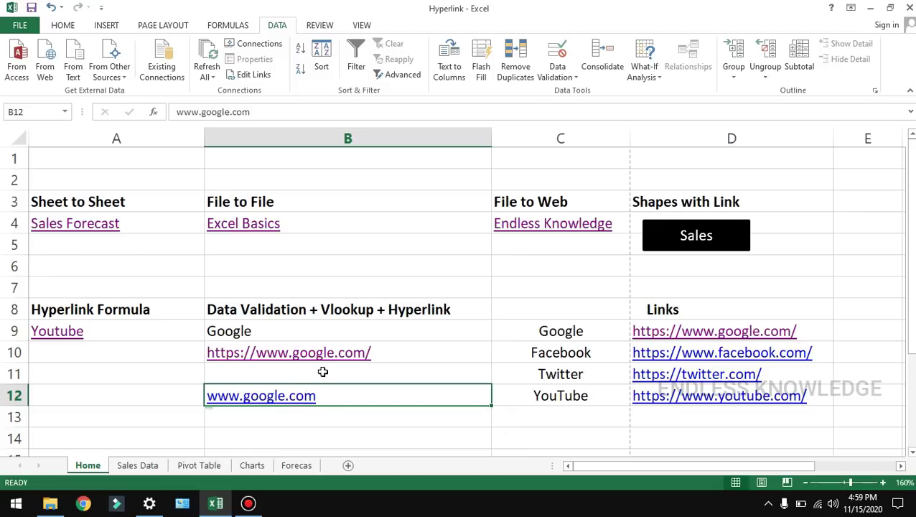
pyautogui.click(66, 26)
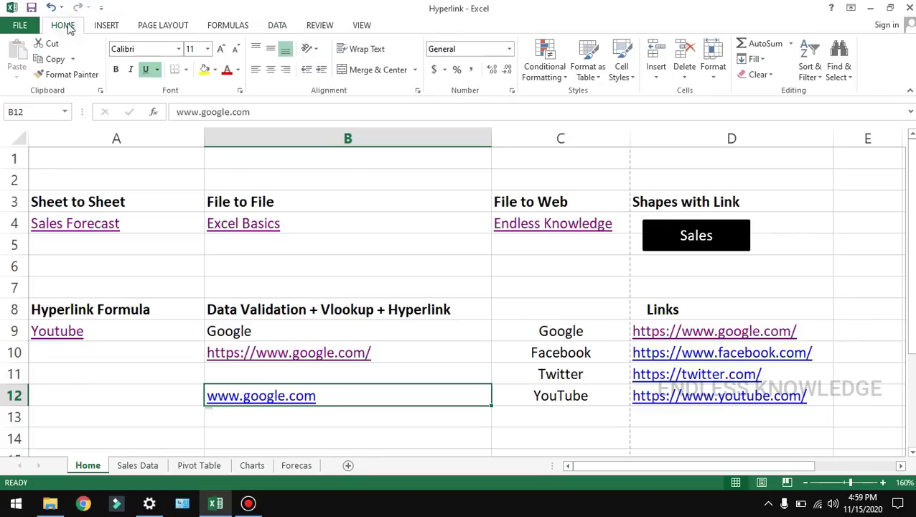
pyautogui.click(621, 71)
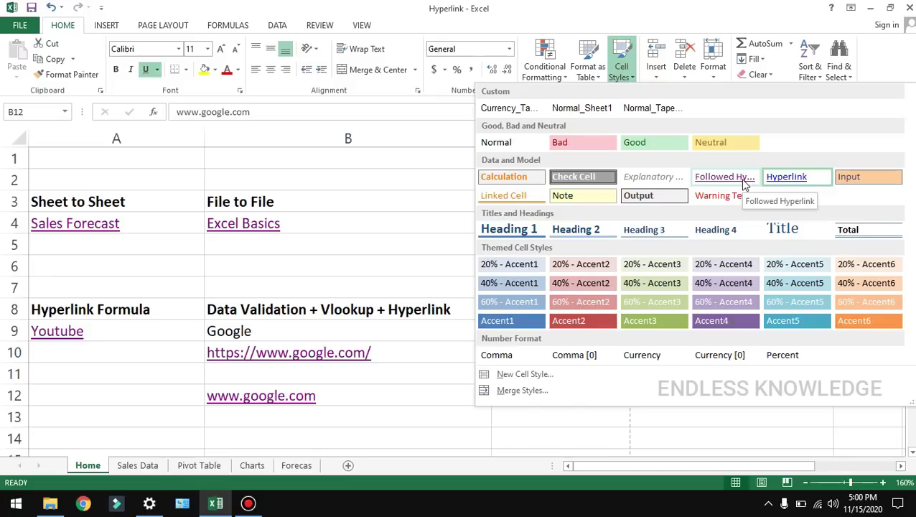
pyautogui.rightClick(802, 179)
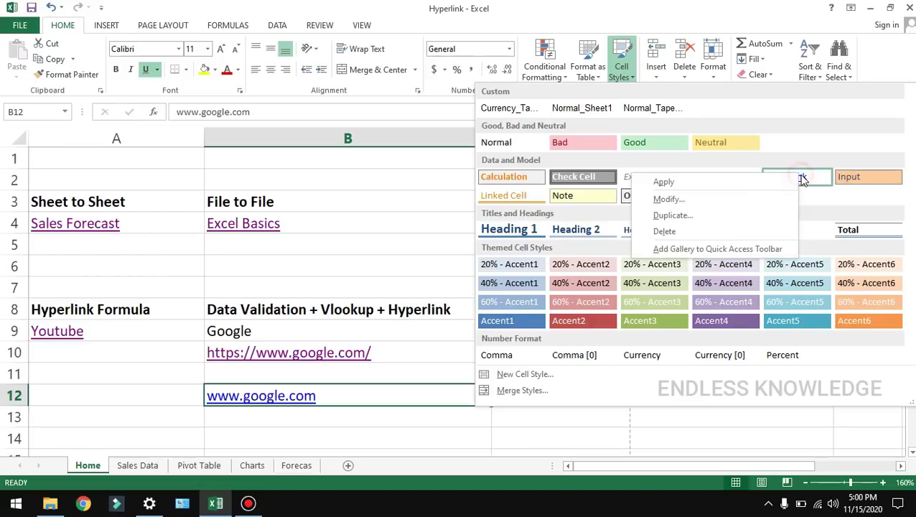
pyautogui.click(701, 204)
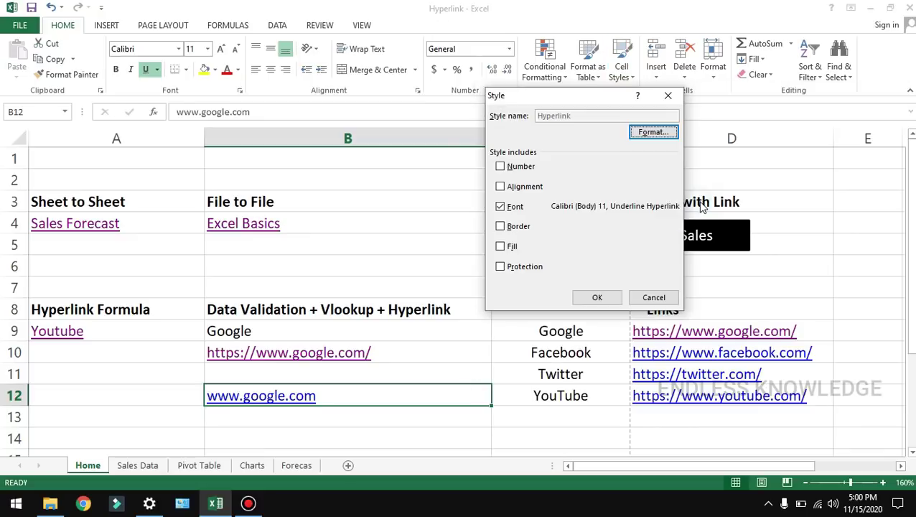
pyautogui.click(644, 135)
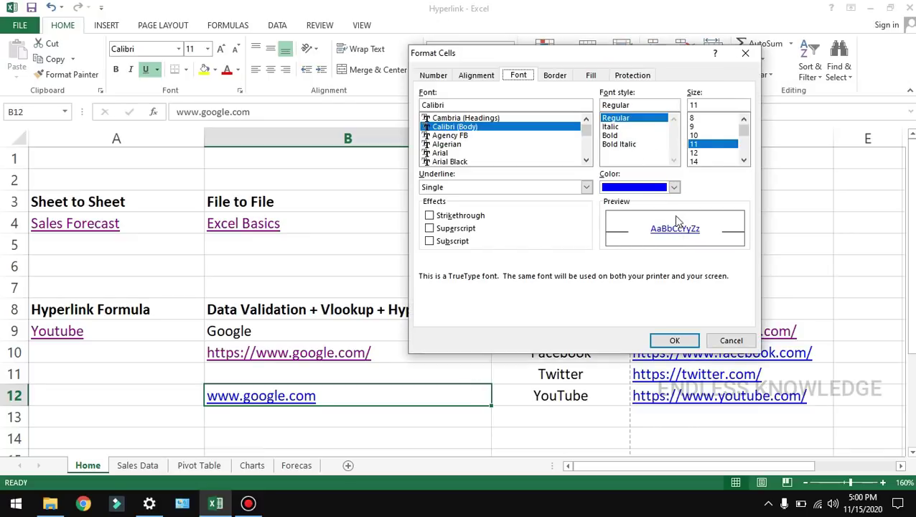
pyautogui.click(674, 188)
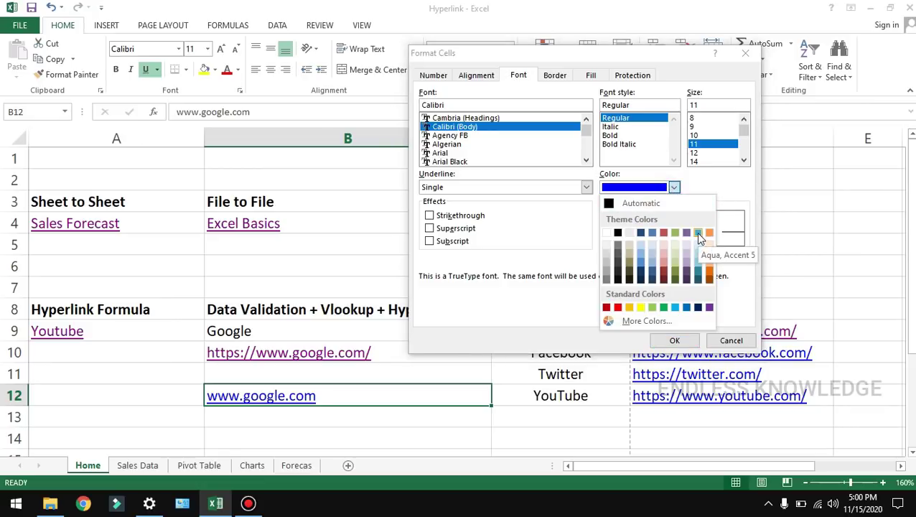
pyautogui.click(617, 308)
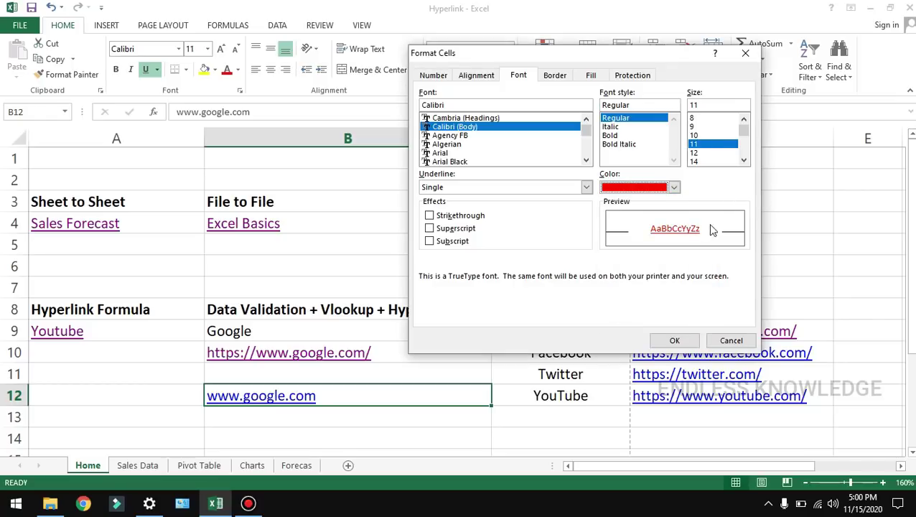
pyautogui.click(675, 341)
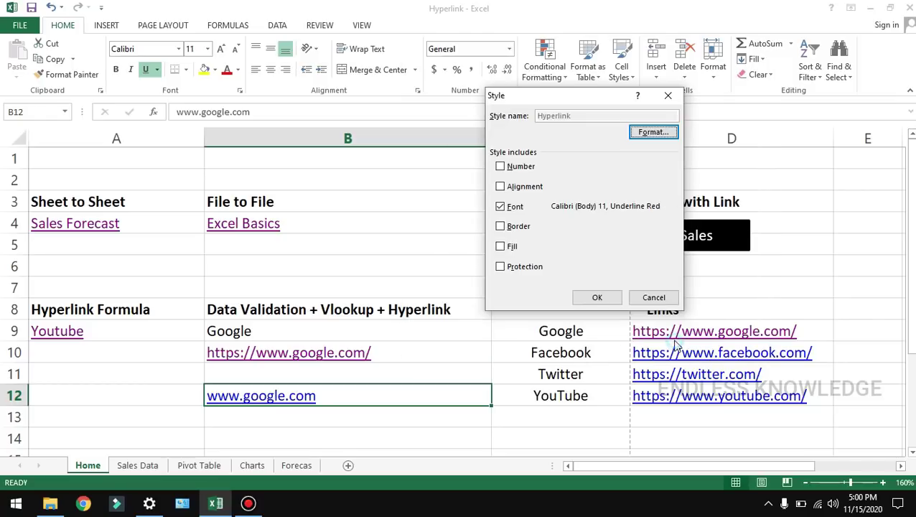
pyautogui.click(616, 299)
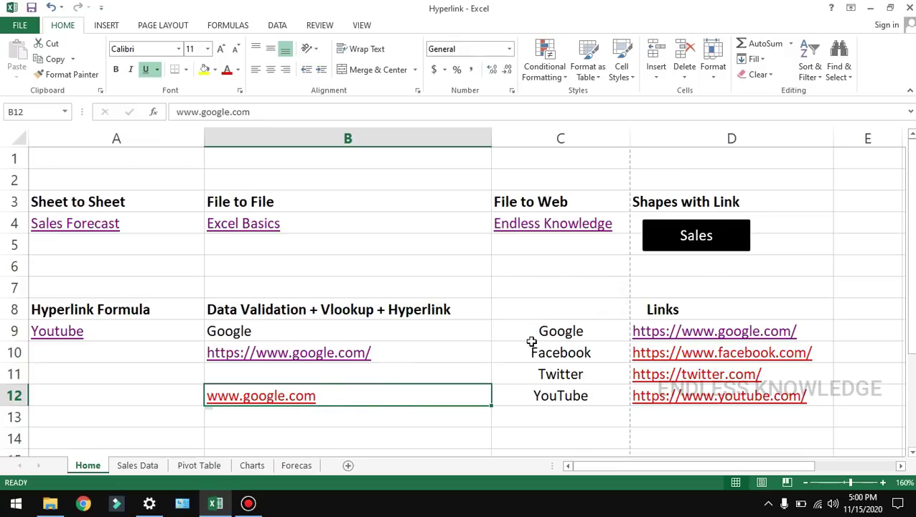
pyautogui.click(313, 404)
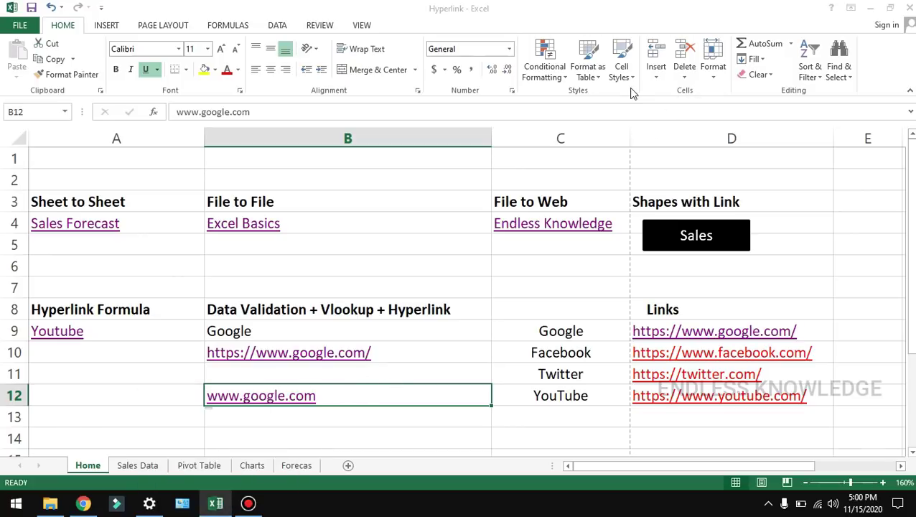
# Modify the Followed Hyperlink cell style font to orange, replacing a brief light-blue choice
pyautogui.click(621, 71)
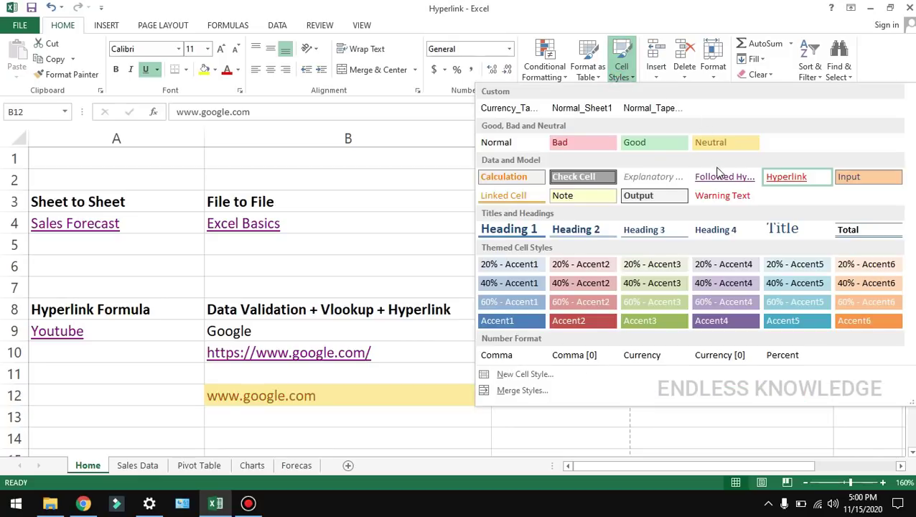
pyautogui.rightClick(718, 176)
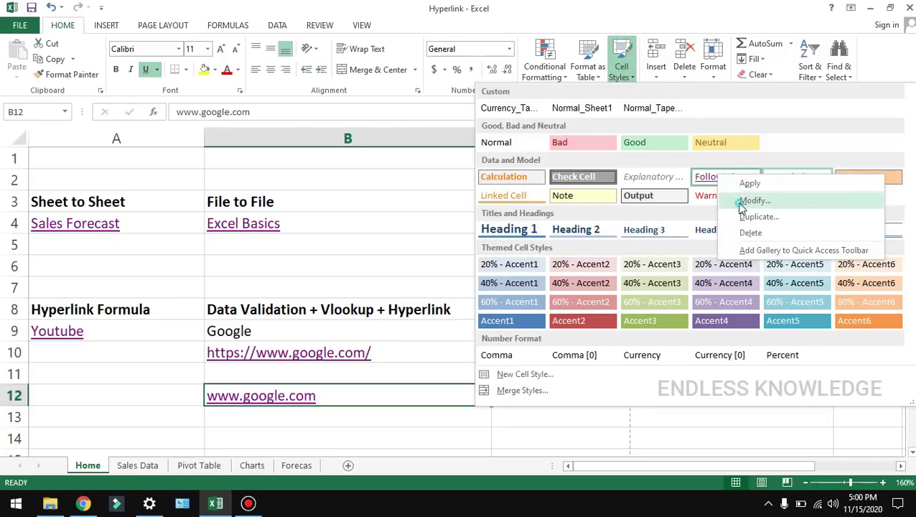
pyautogui.click(741, 203)
pyautogui.click(662, 135)
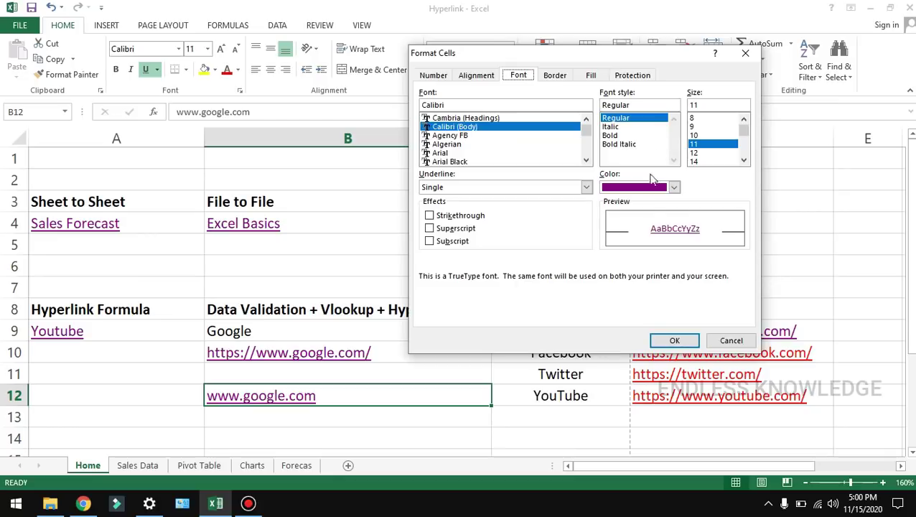
pyautogui.click(674, 186)
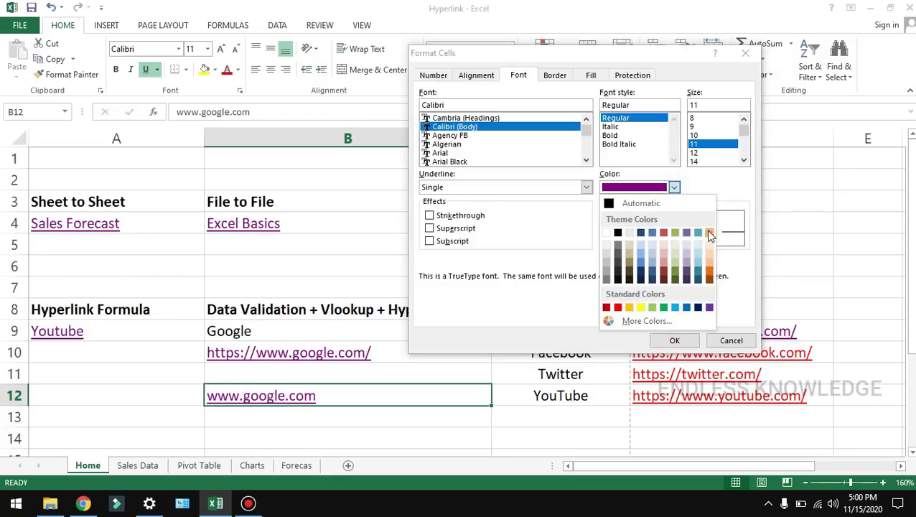
pyautogui.click(698, 232)
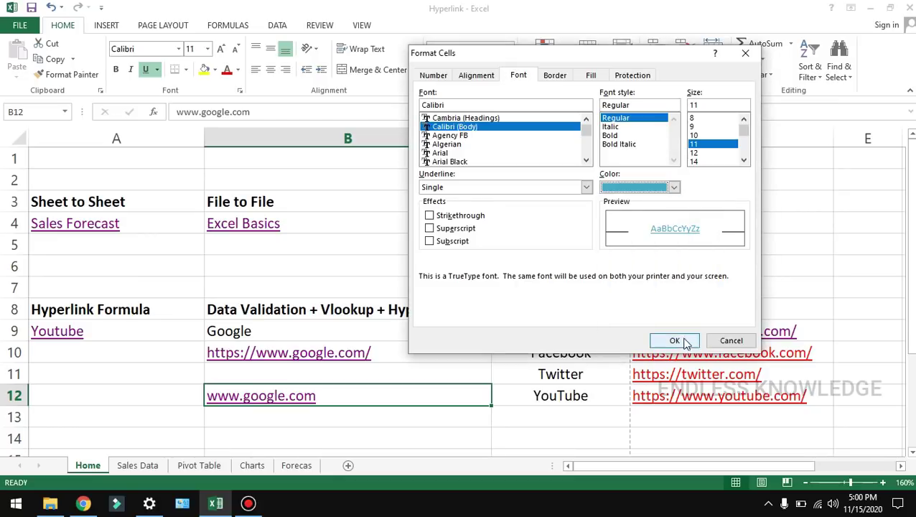
pyautogui.click(674, 188)
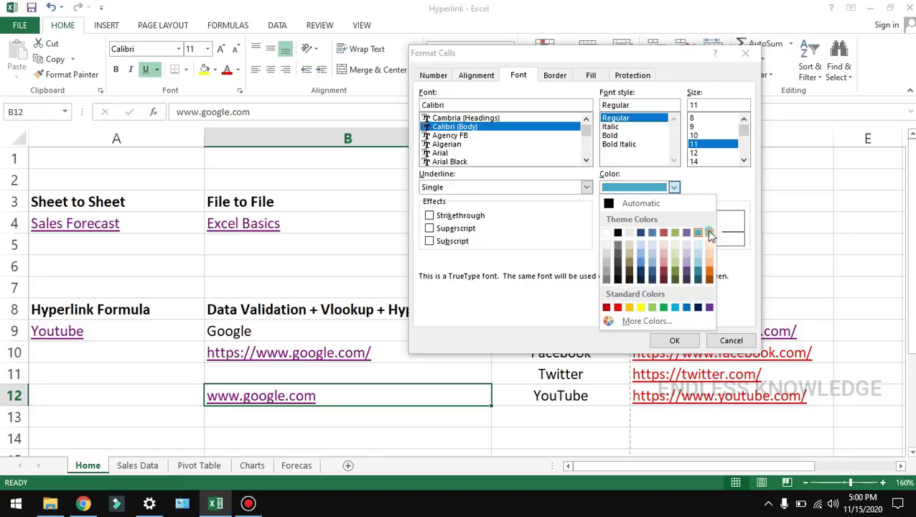
pyautogui.click(709, 232)
pyautogui.click(675, 342)
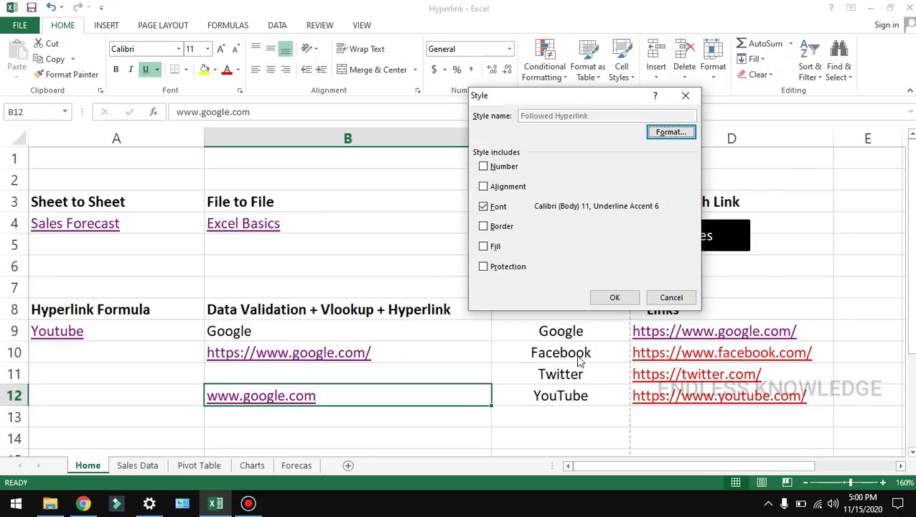
pyautogui.click(626, 299)
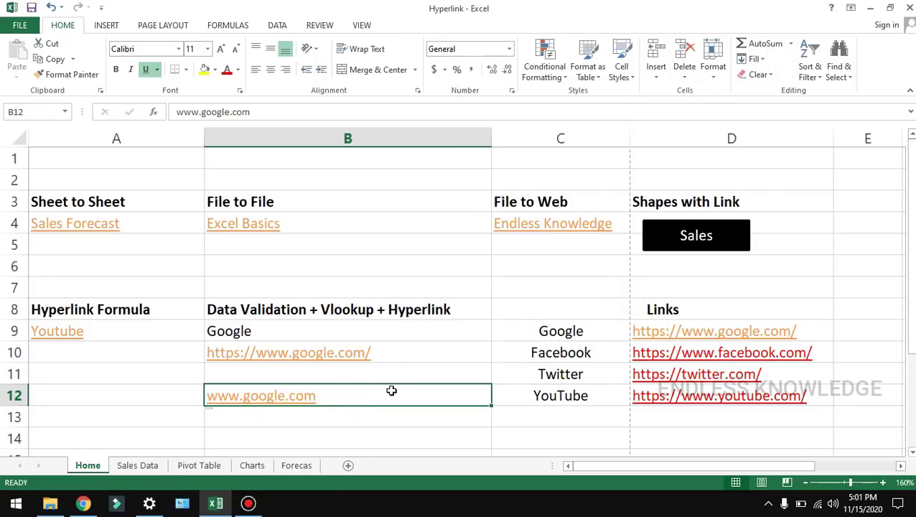